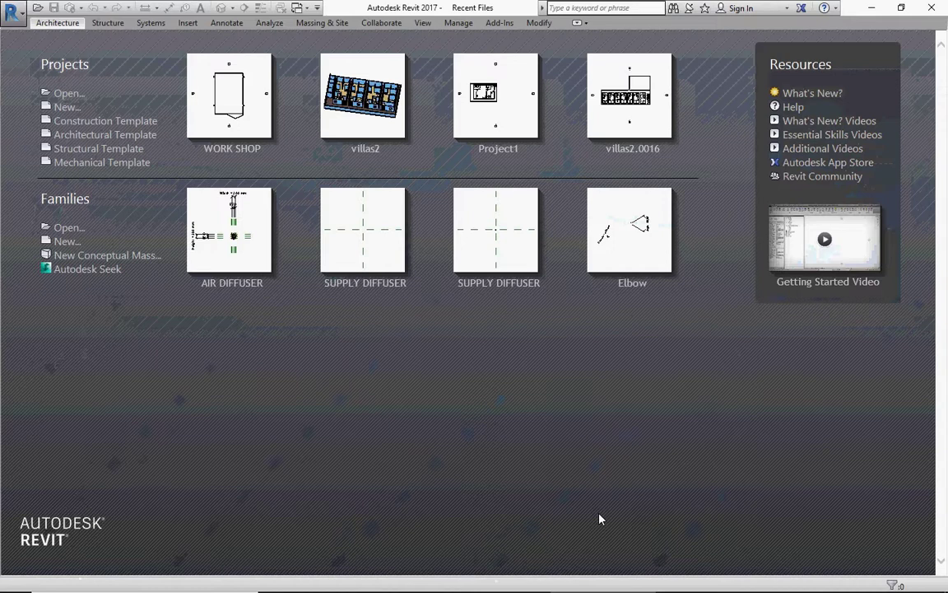
Create a new project from the US Metric Mechanical-Default_Metric.rte template
{"action": "left_click", "coordinate": [66, 107]}
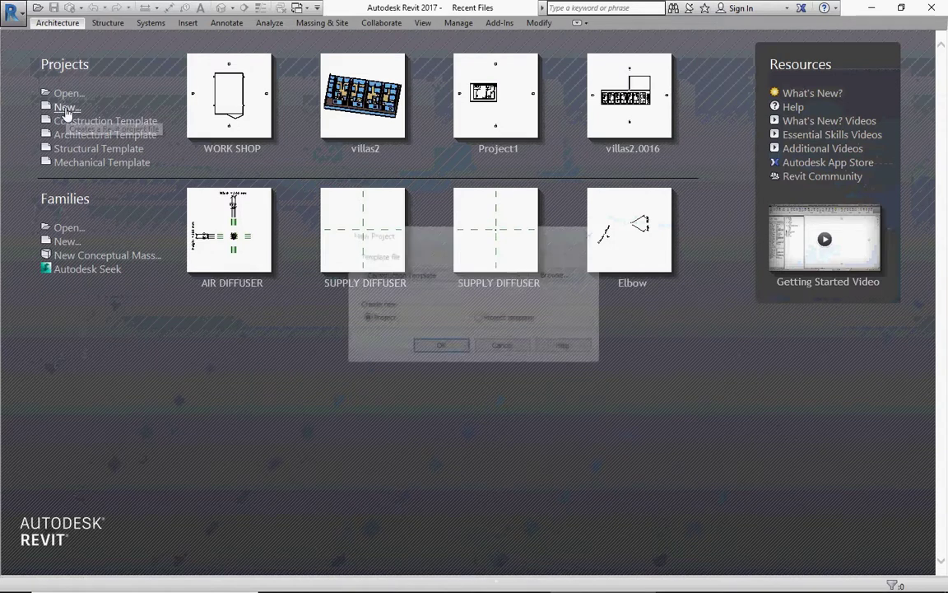
{"action": "left_click", "coordinate": [559, 274]}
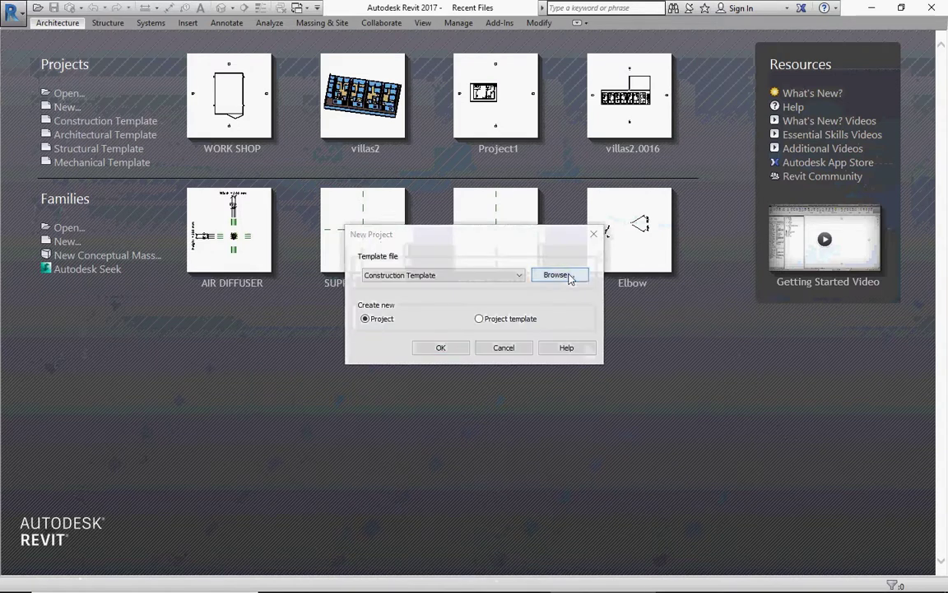
{"action": "left_click", "coordinate": [628, 162]}
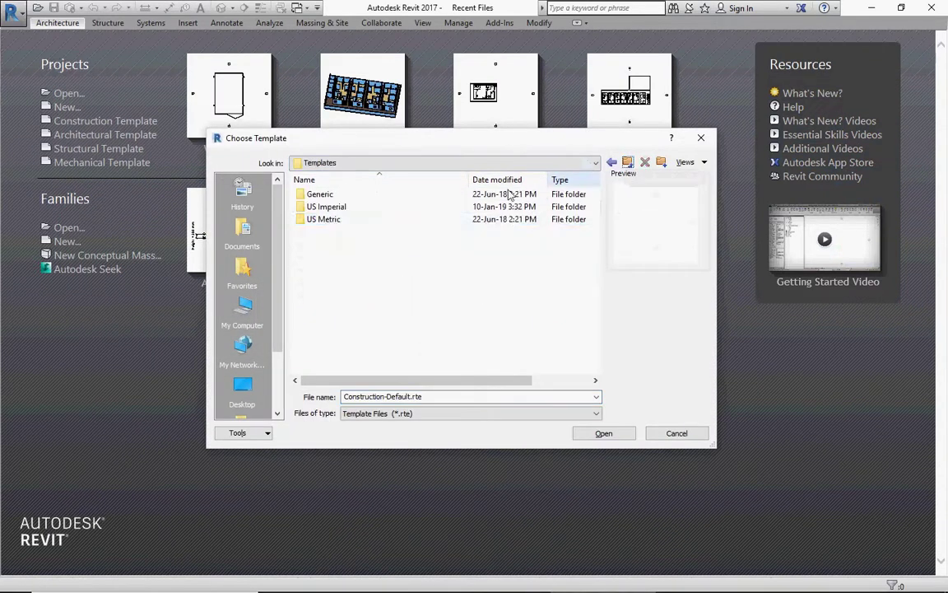
{"action": "double_click", "coordinate": [334, 219]}
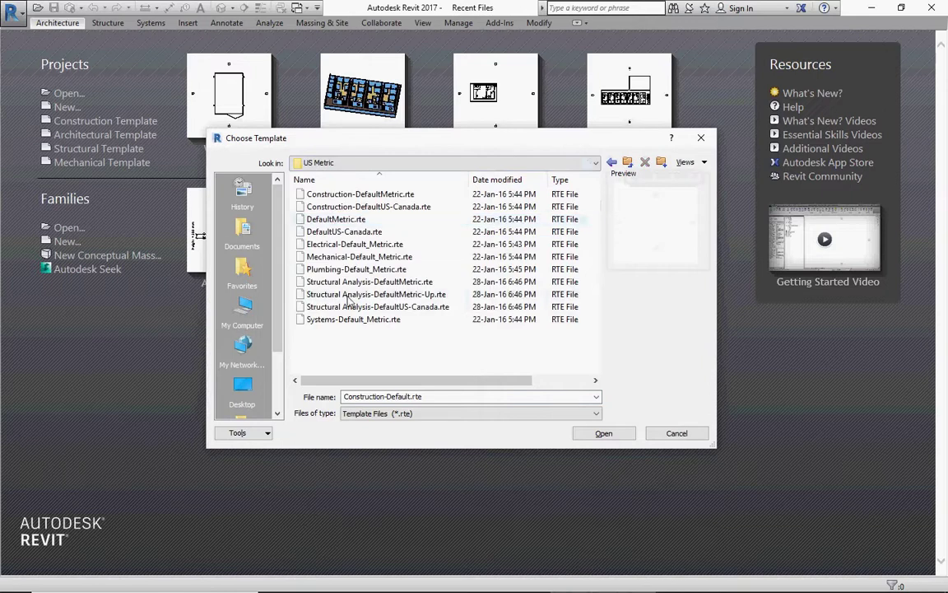
{"action": "left_click", "coordinate": [349, 258]}
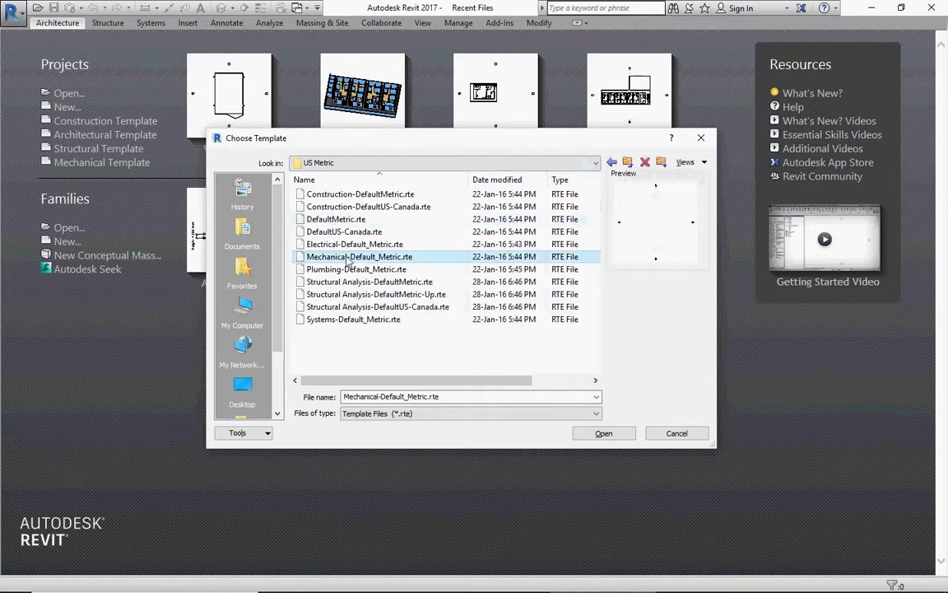
{"action": "left_click", "coordinate": [599, 435]}
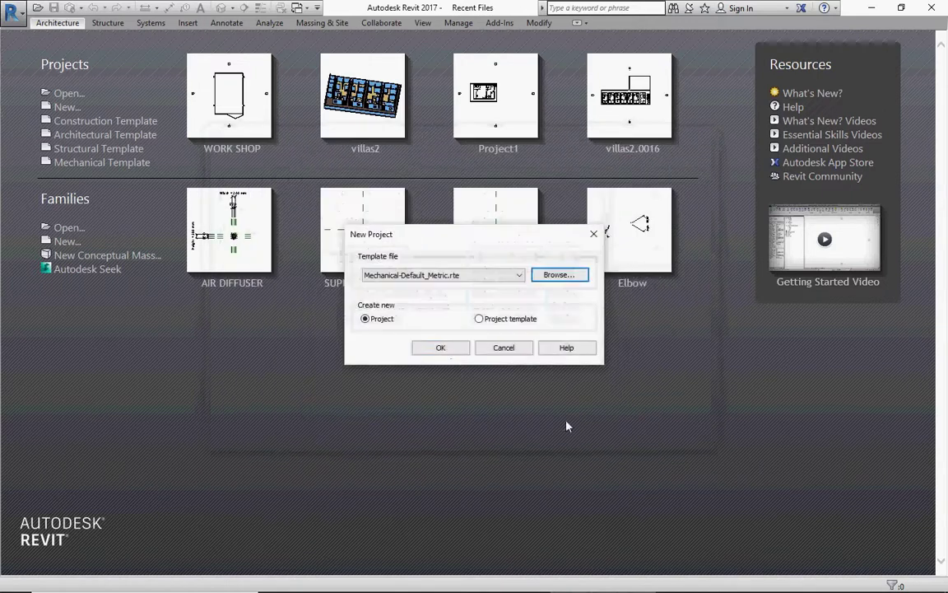
{"action": "left_click", "coordinate": [443, 348]}
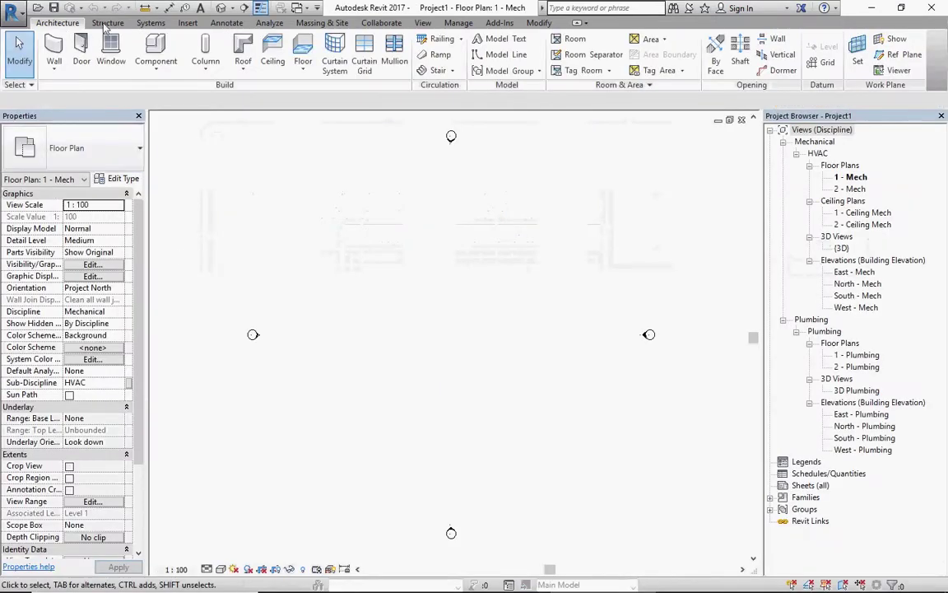
Link WORK SHOP.rvt from Documents and switch to the 1 - Ceiling Mech plan
{"action": "left_click", "coordinate": [187, 22]}
{"action": "left_click", "coordinate": [51, 54]}
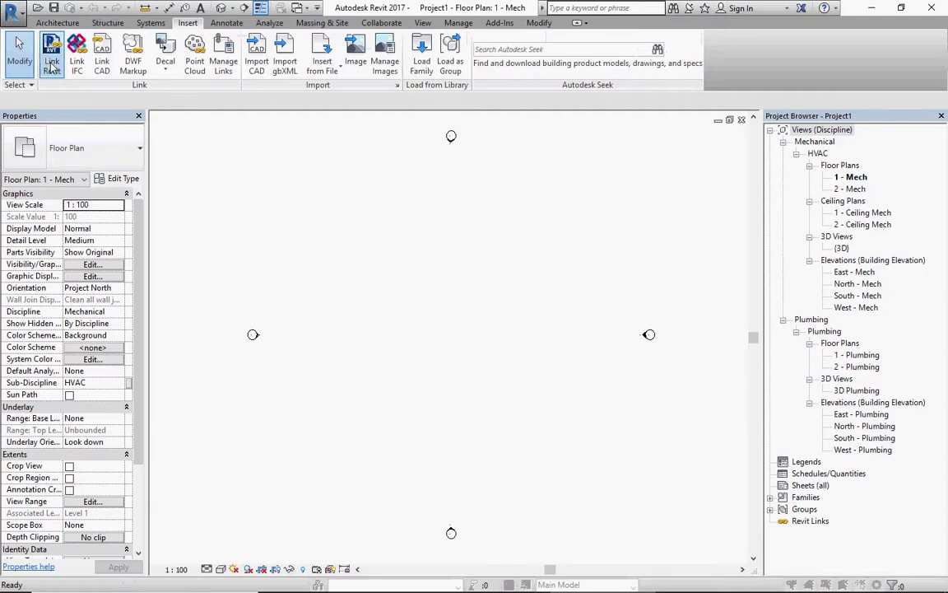
{"action": "left_click", "coordinate": [254, 259]}
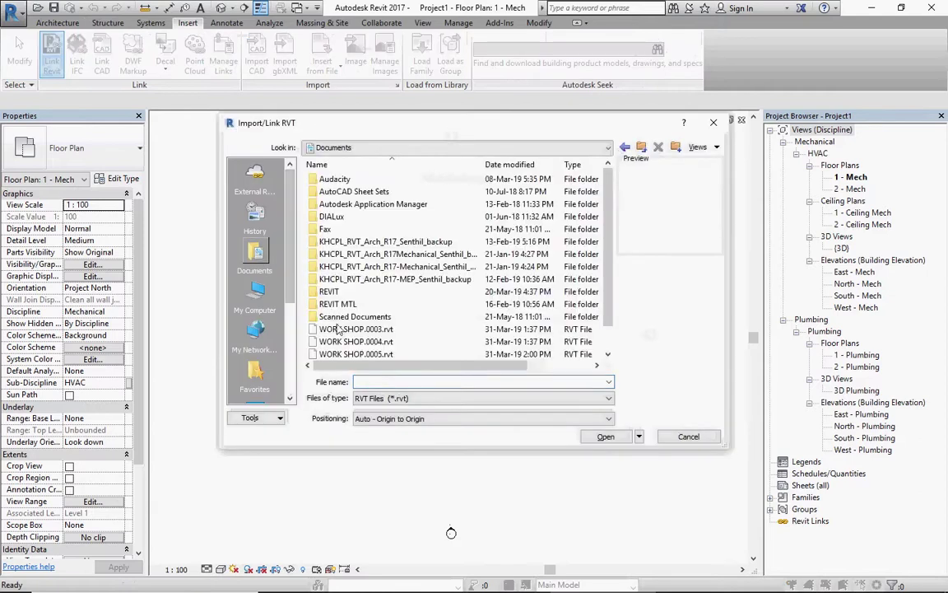
{"action": "left_click", "coordinate": [338, 328]}
{"action": "left_click", "coordinate": [347, 341]}
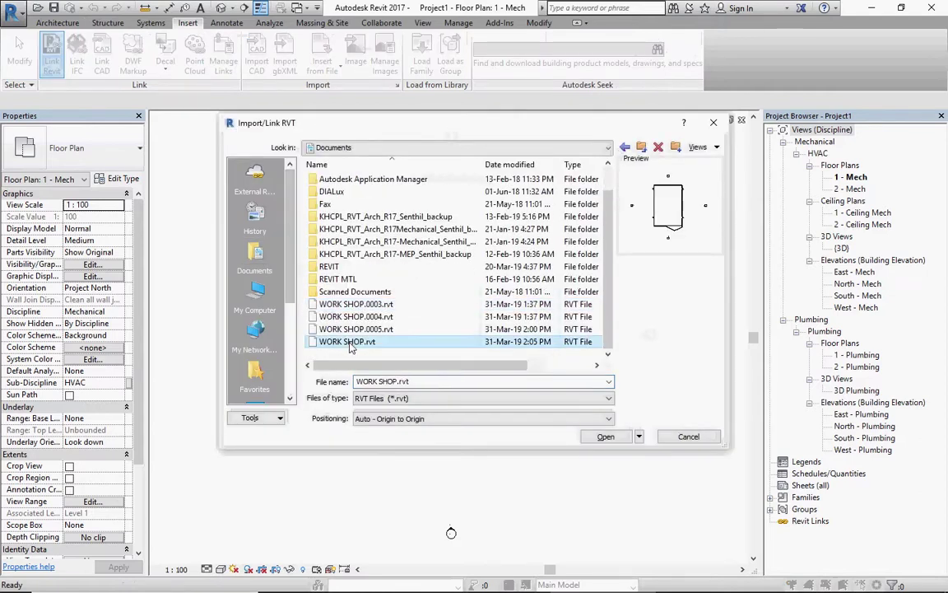
{"action": "left_click", "coordinate": [608, 440]}
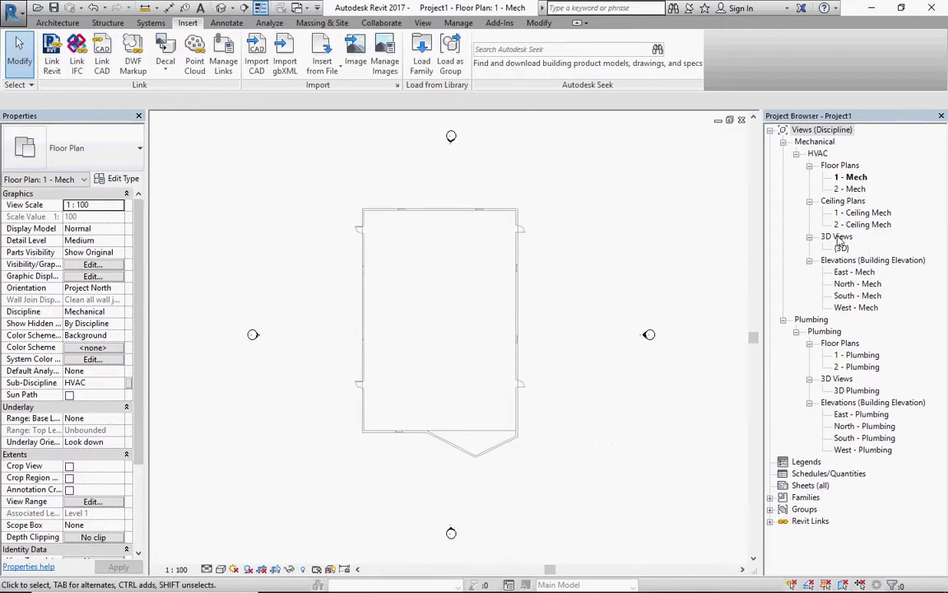
{"action": "double_click", "coordinate": [848, 212]}
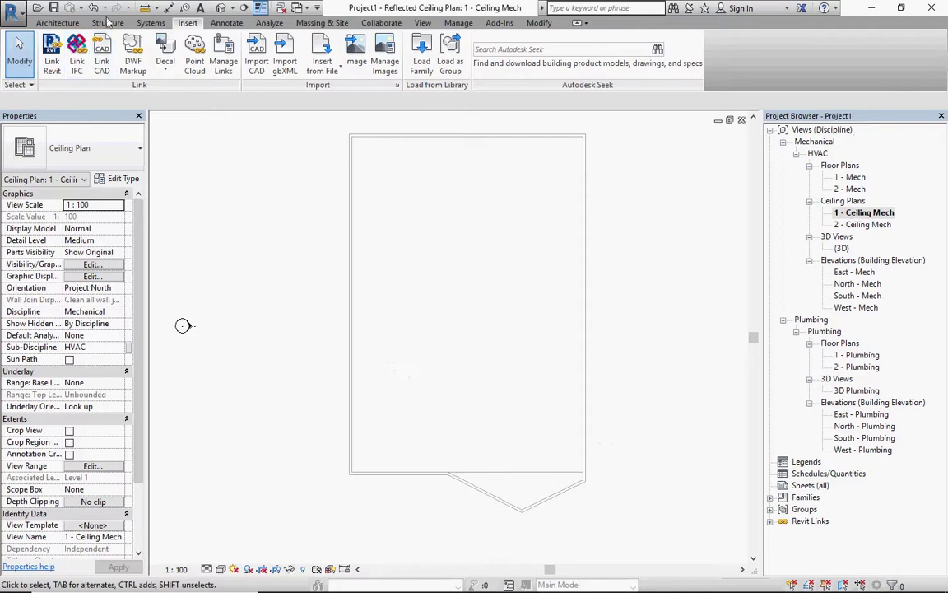
Start air terminal placement and browse to US Metric > Mechanical > MEP > Air-Side Components > Air Terminals
{"action": "left_click", "coordinate": [151, 22]}
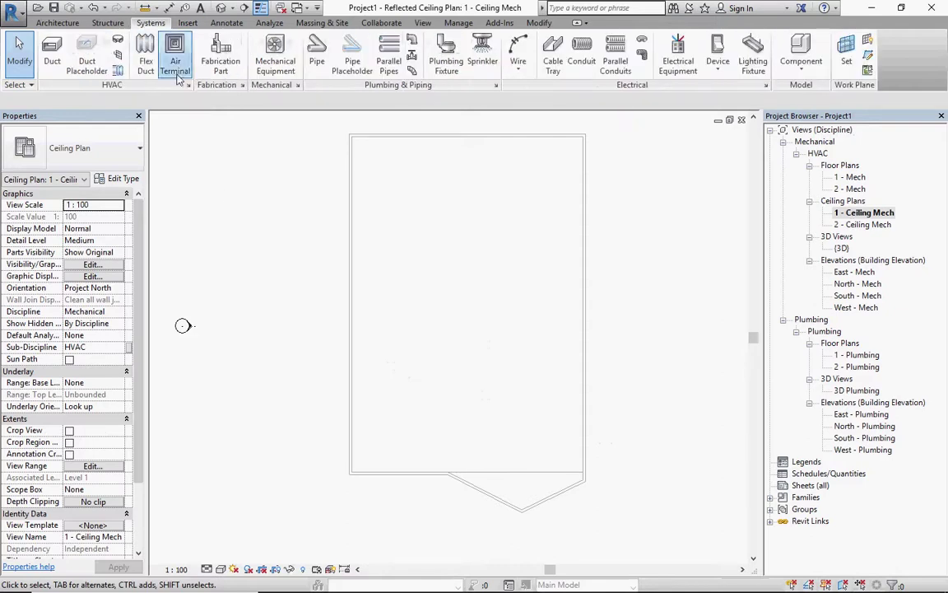
{"action": "left_click", "coordinate": [165, 51]}
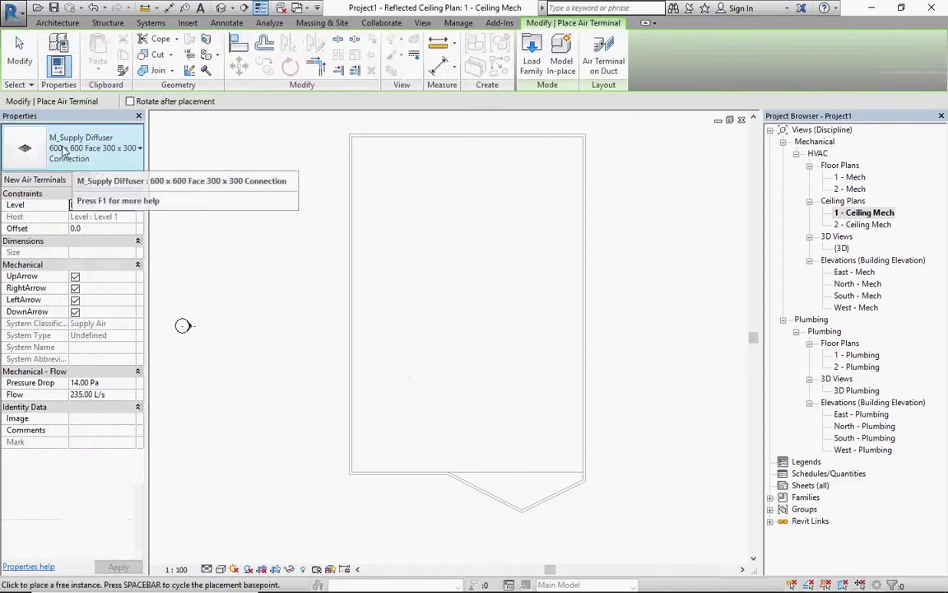
{"action": "left_click", "coordinate": [532, 58]}
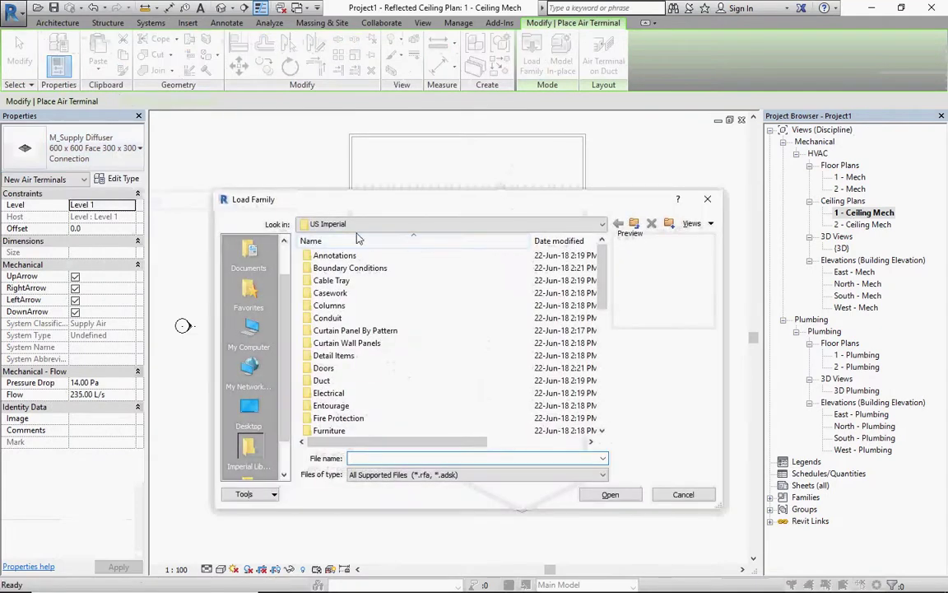
{"action": "left_click", "coordinate": [633, 223]}
{"action": "double_click", "coordinate": [329, 281]}
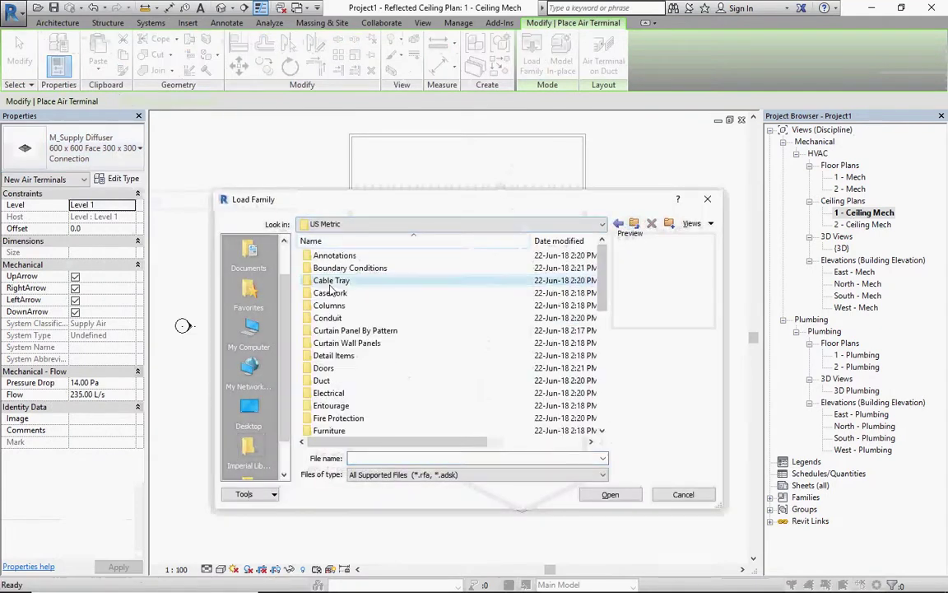
{"action": "scroll", "coordinate": [329, 399], "scroll_direction": "down", "scroll_amount": 3}
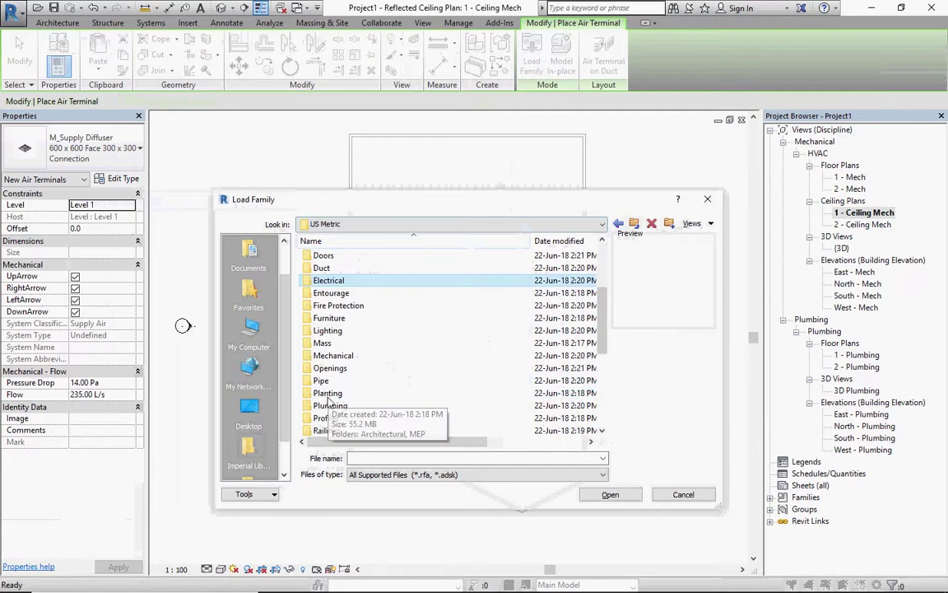
{"action": "double_click", "coordinate": [329, 356]}
{"action": "double_click", "coordinate": [321, 267]}
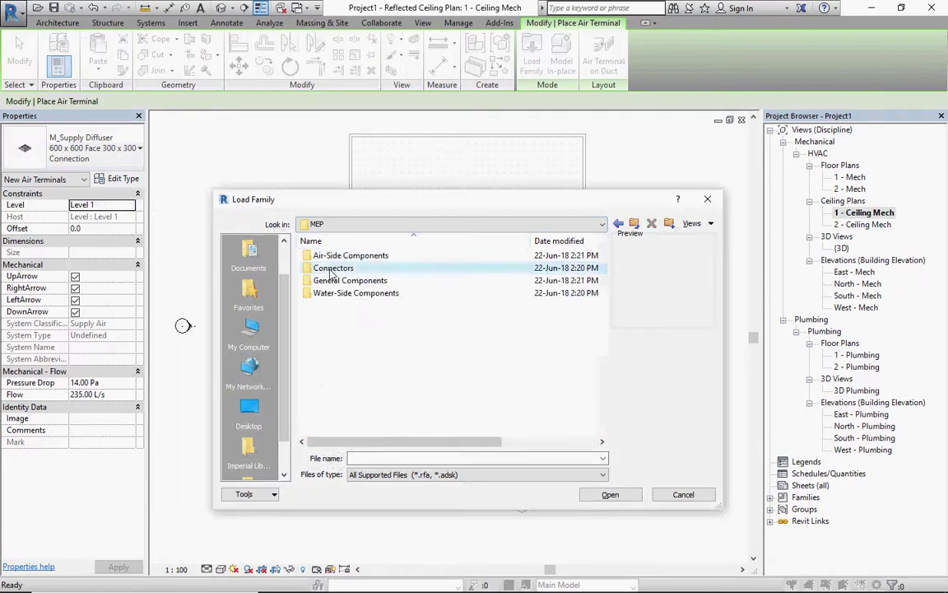
{"action": "double_click", "coordinate": [323, 255]}
{"action": "double_click", "coordinate": [336, 281]}
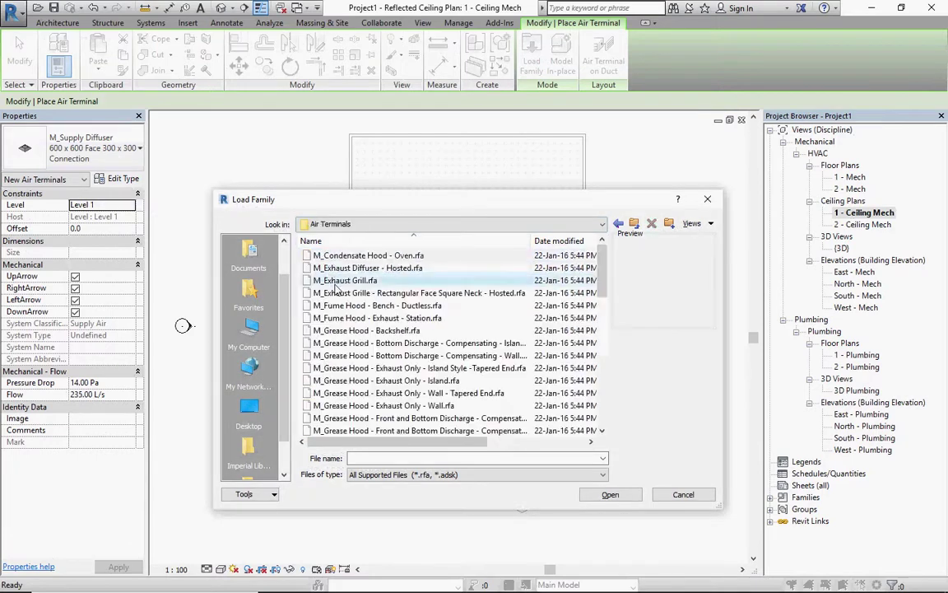
Preview the exhaust and supply diffuser families, then close the library without loading anything
{"action": "left_click", "coordinate": [329, 268]}
{"action": "scroll", "coordinate": [343, 356], "scroll_direction": "down", "scroll_amount": 4}
{"action": "scroll", "coordinate": [343, 362], "scroll_direction": "down", "scroll_amount": 4}
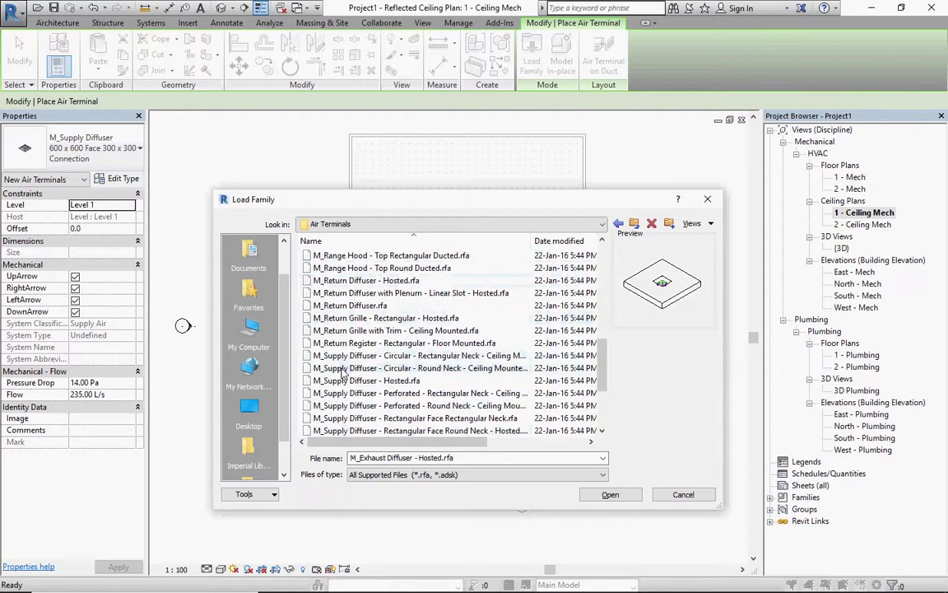
{"action": "left_click", "coordinate": [344, 381]}
{"action": "scroll", "coordinate": [346, 383], "scroll_direction": "down", "scroll_amount": 3}
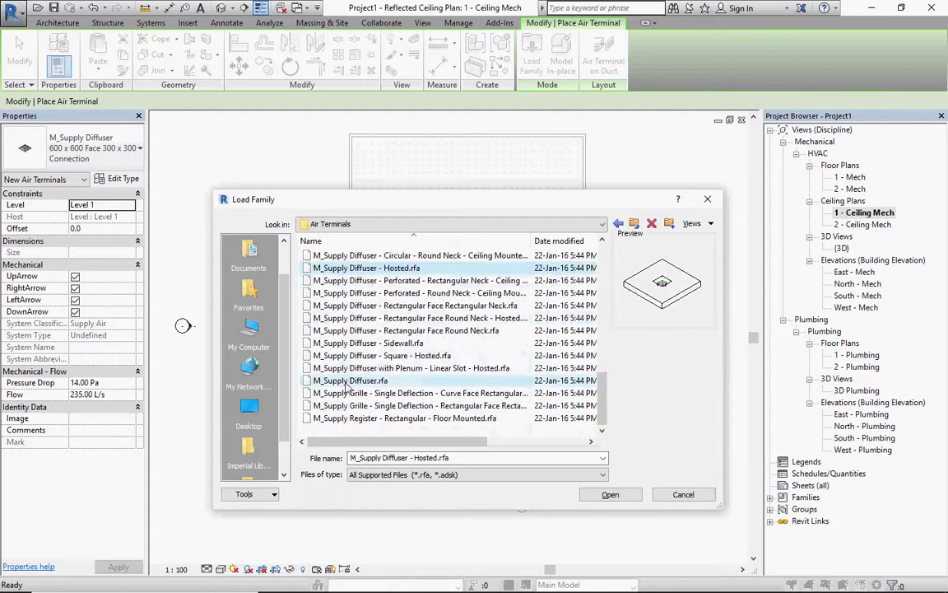
{"action": "left_click", "coordinate": [348, 382]}
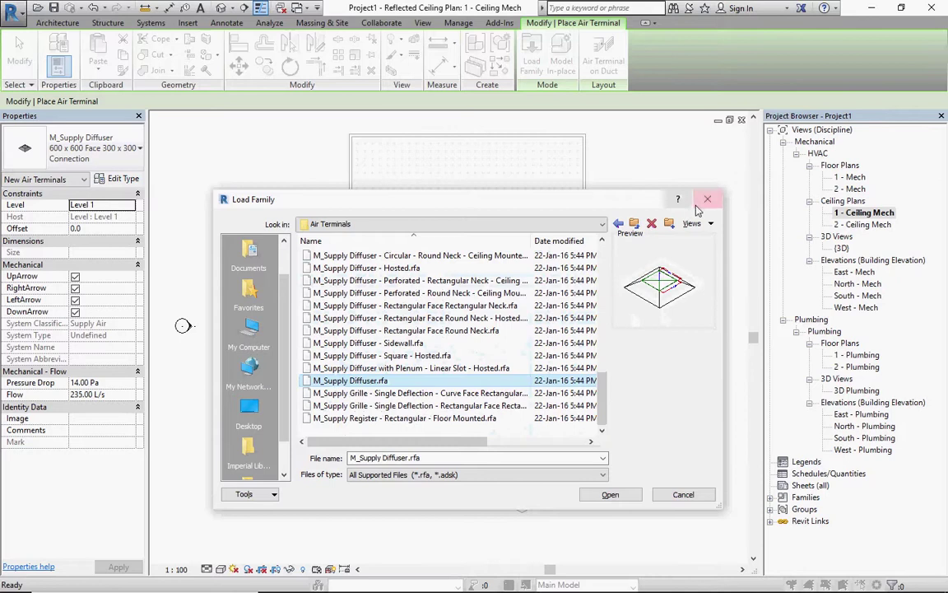
{"action": "left_click", "coordinate": [707, 199]}
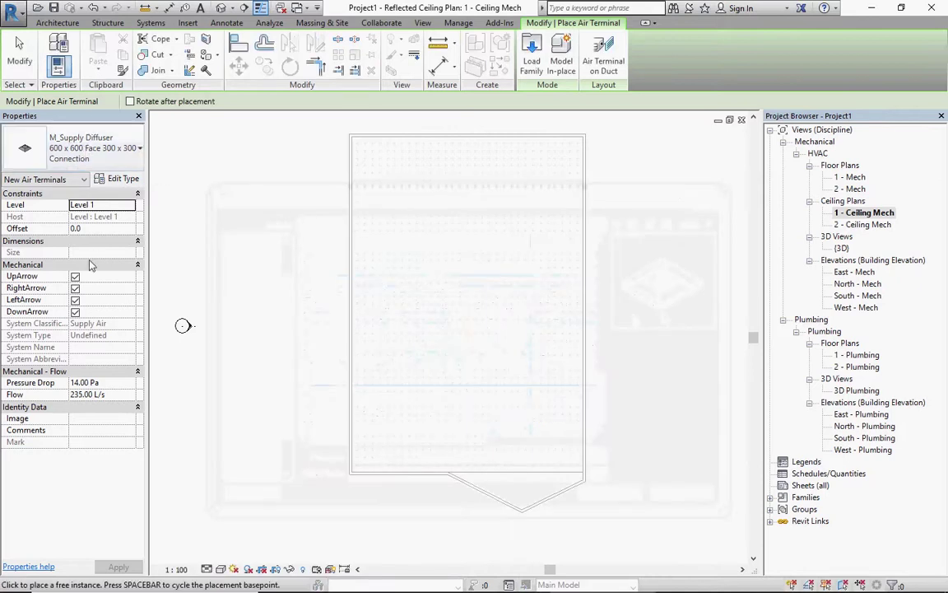
Set the diffuser offset and place three supply diffusers down the room's left side
{"action": "left_click", "coordinate": [91, 229]}
{"action": "type", "text": "600"}
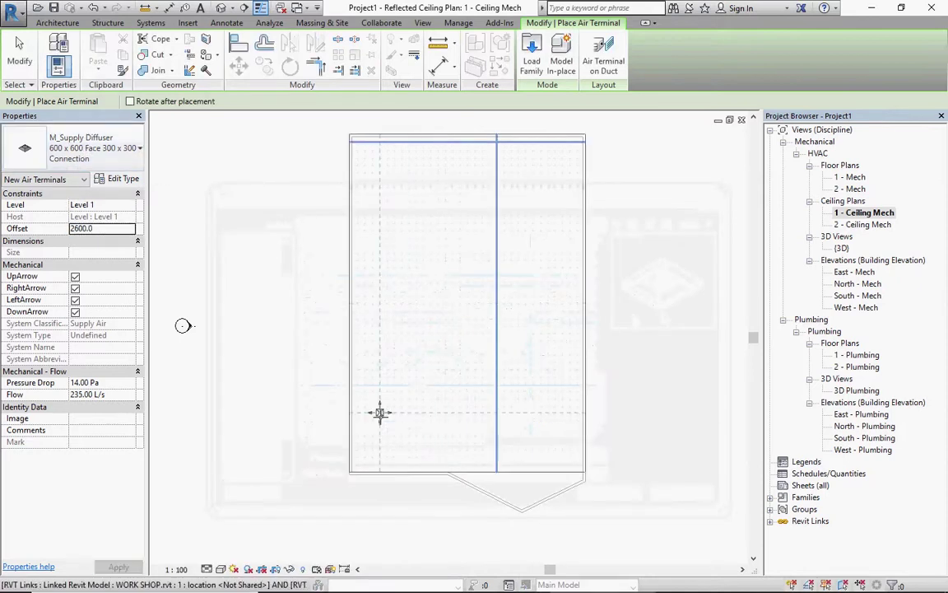
{"action": "scroll", "coordinate": [383, 423], "scroll_direction": "up", "scroll_amount": 2}
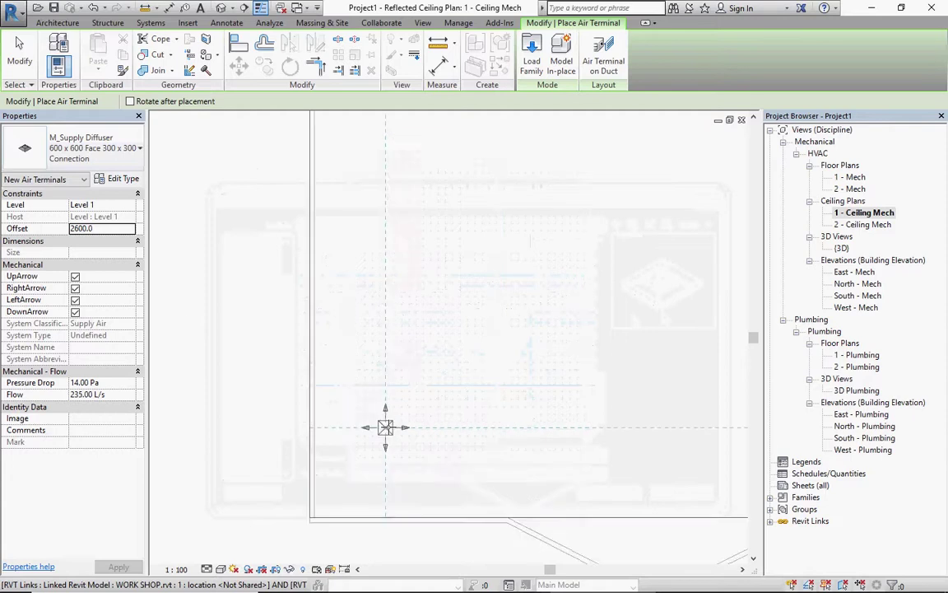
{"action": "scroll", "coordinate": [387, 424], "scroll_direction": "up", "scroll_amount": 2}
{"action": "scroll", "coordinate": [389, 428], "scroll_direction": "up", "scroll_amount": 2}
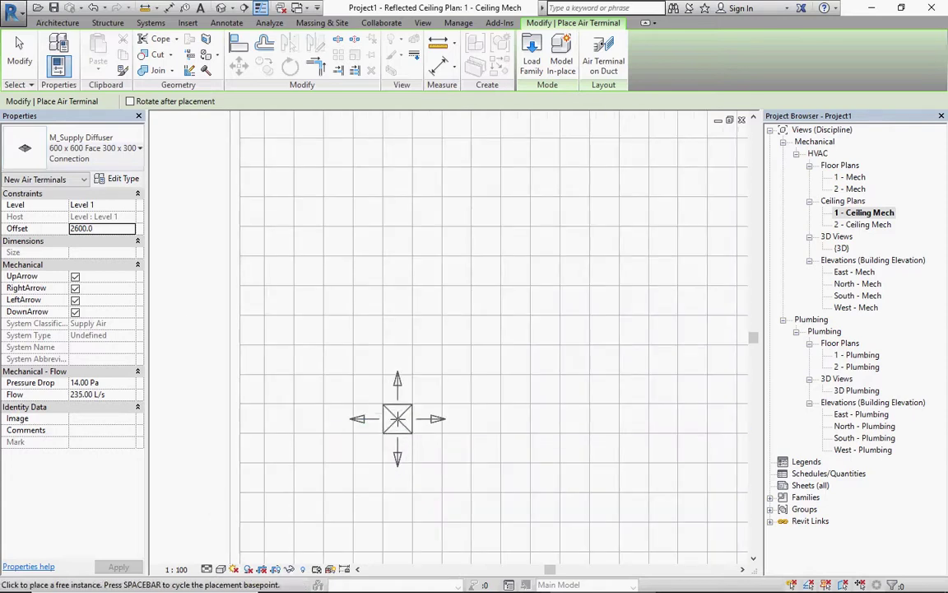
{"action": "left_click", "coordinate": [397, 421]}
{"action": "scroll", "coordinate": [398, 447], "scroll_direction": "down", "scroll_amount": 2}
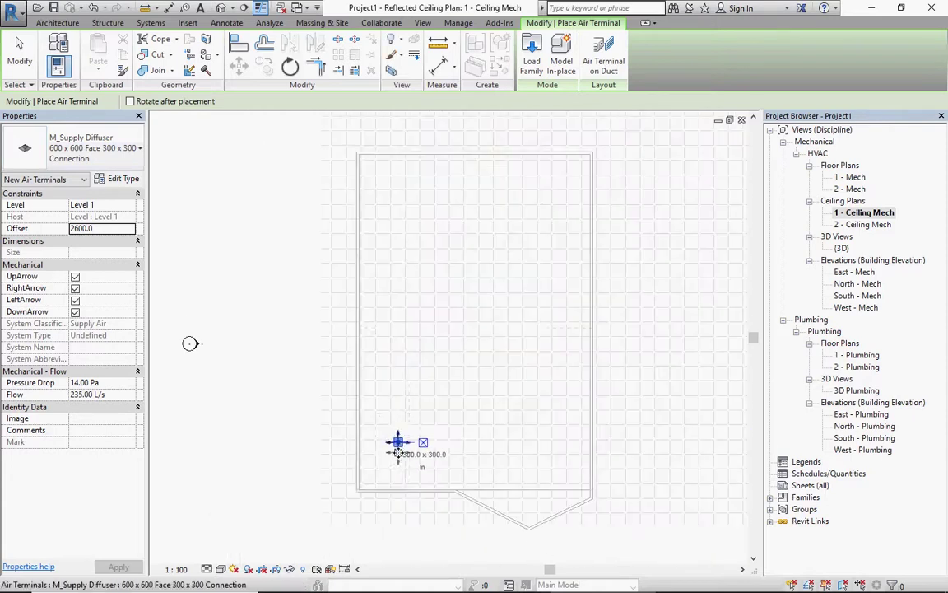
{"action": "scroll", "coordinate": [397, 304], "scroll_direction": "up", "scroll_amount": 2}
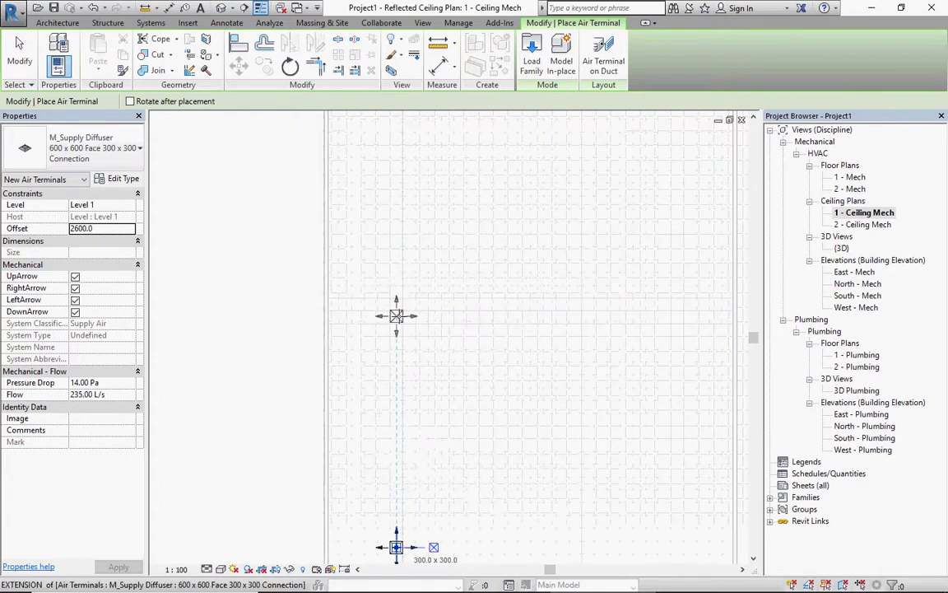
{"action": "scroll", "coordinate": [394, 317], "scroll_direction": "up", "scroll_amount": 2}
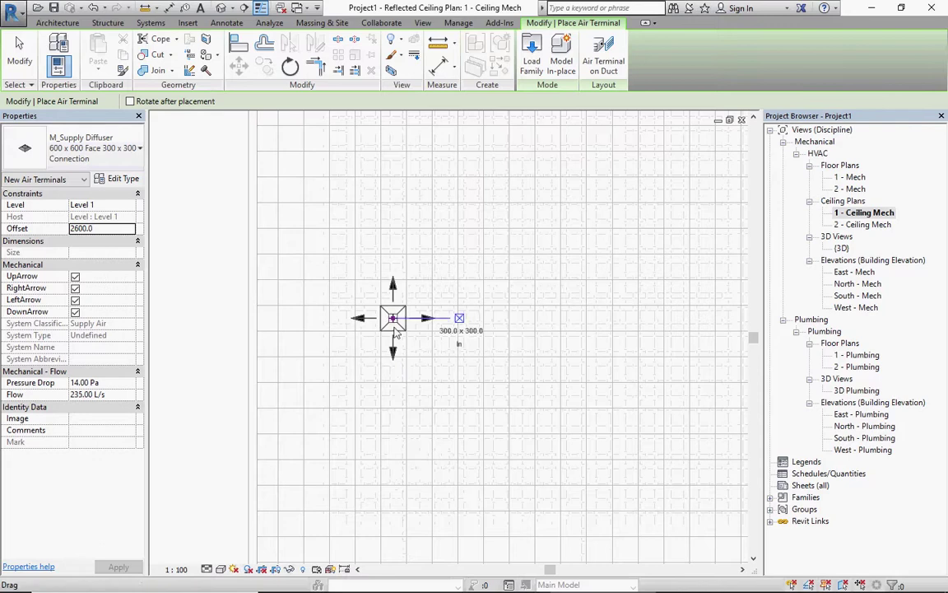
{"action": "scroll", "coordinate": [393, 362], "scroll_direction": "down", "scroll_amount": 1}
{"action": "scroll", "coordinate": [395, 379], "scroll_direction": "down", "scroll_amount": 1}
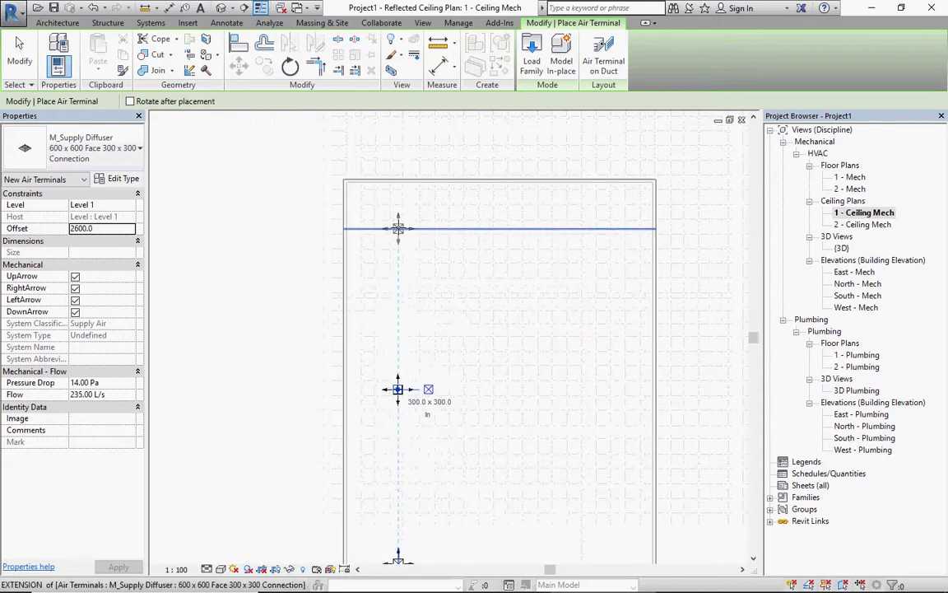
{"action": "scroll", "coordinate": [398, 227], "scroll_direction": "up", "scroll_amount": 1}
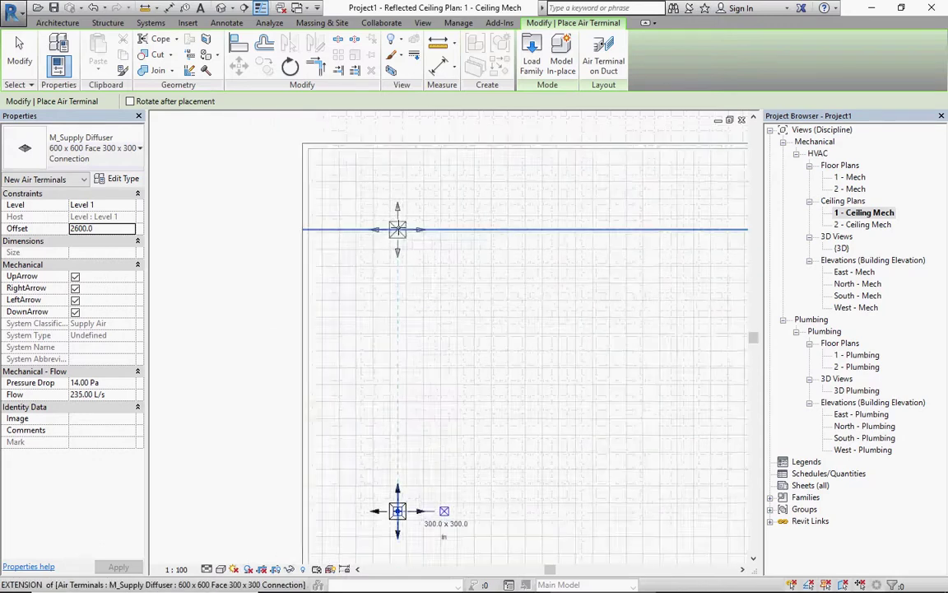
{"action": "scroll", "coordinate": [398, 227], "scroll_direction": "up", "scroll_amount": 1}
{"action": "scroll", "coordinate": [397, 228], "scroll_direction": "up", "scroll_amount": 1}
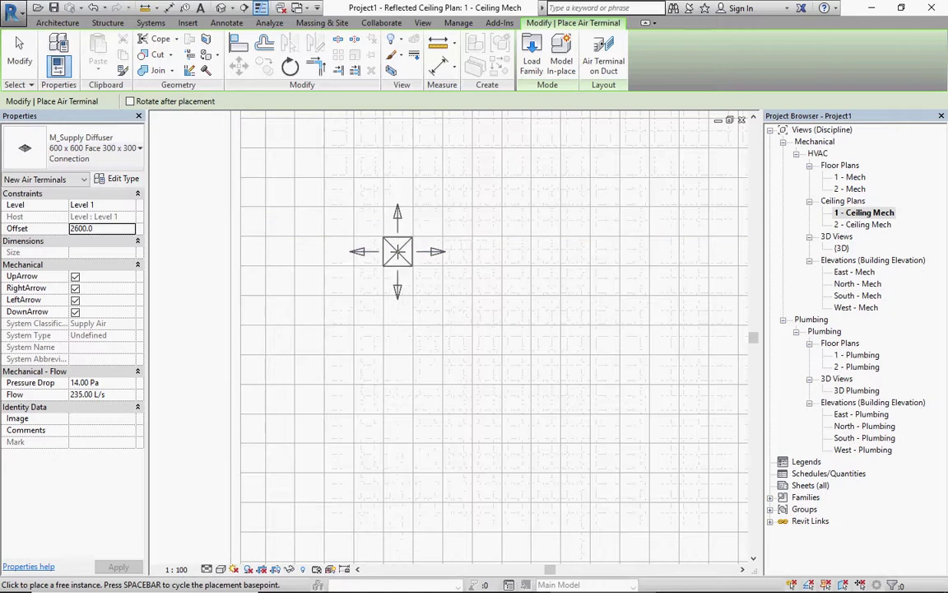
{"action": "scroll", "coordinate": [398, 251], "scroll_direction": "down", "scroll_amount": 3}
{"action": "left_click", "coordinate": [395, 263]}
{"action": "key", "text": "Escape"}
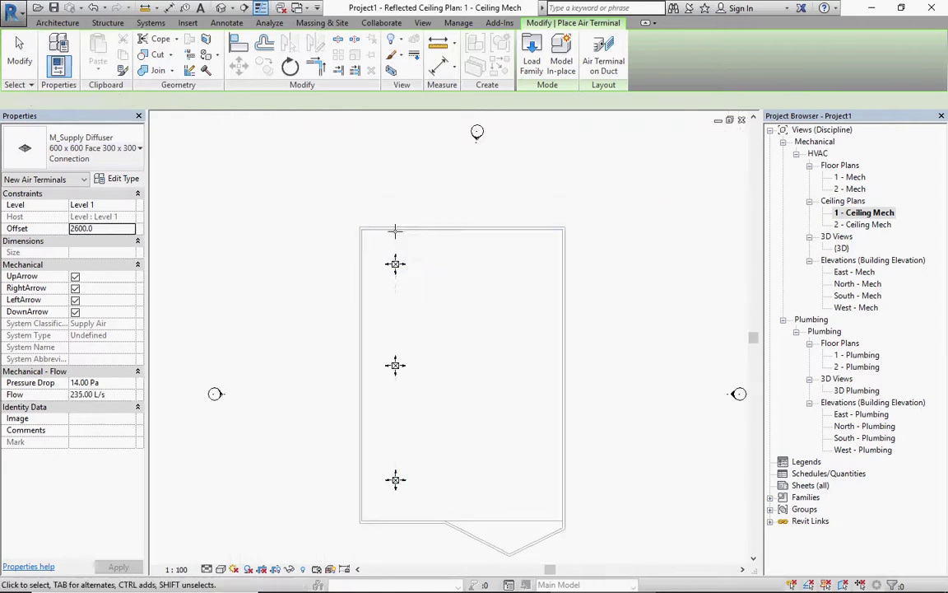
Mirror the three left supply diffusers across the vertical ceiling line to the right side
{"action": "scroll", "coordinate": [395, 231], "scroll_direction": "down", "scroll_amount": 1}
{"action": "left_click_drag", "start_coordinate": [342, 196], "coordinate": [419, 465]}
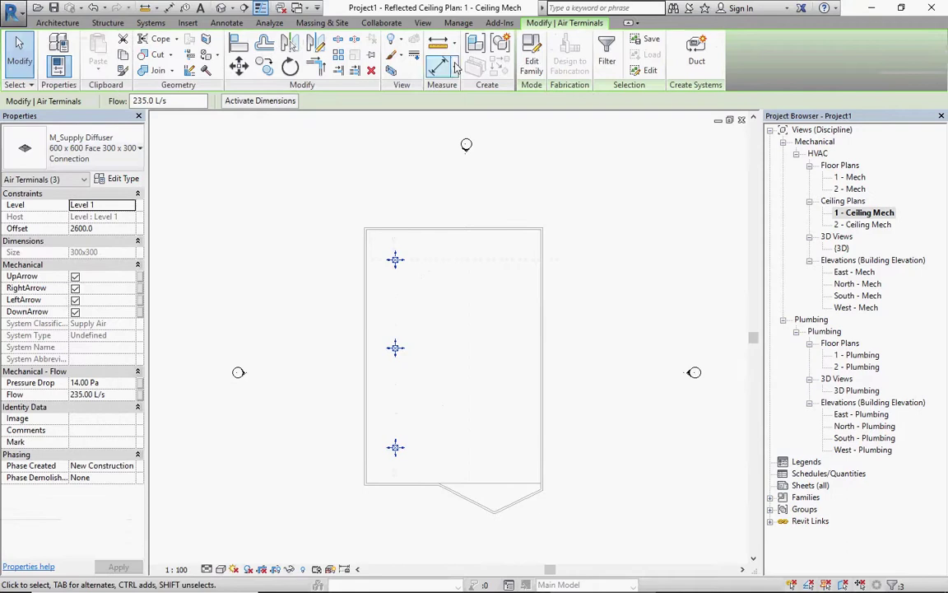
{"action": "left_click", "coordinate": [295, 47]}
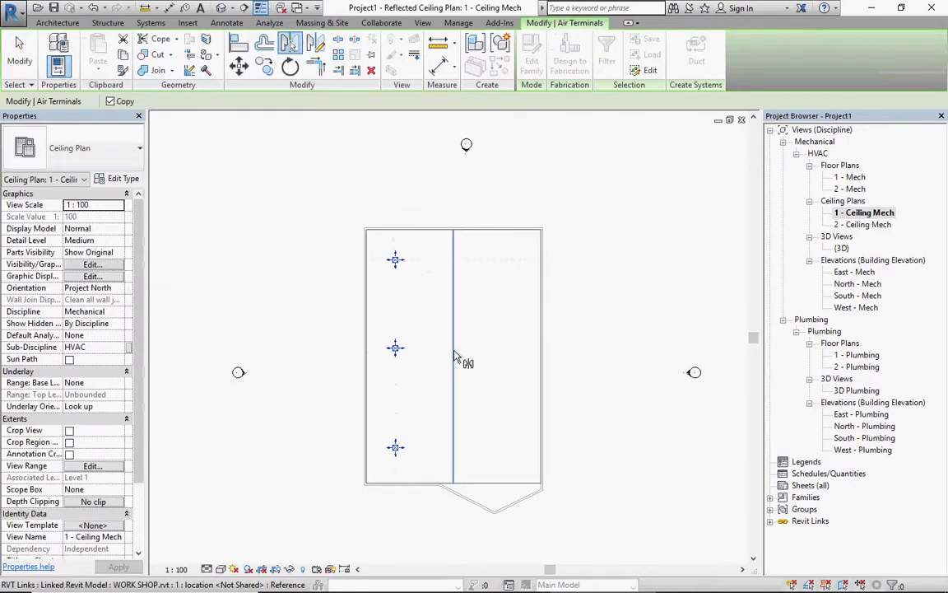
{"action": "left_click", "coordinate": [455, 357]}
{"action": "key", "text": "Escape"}
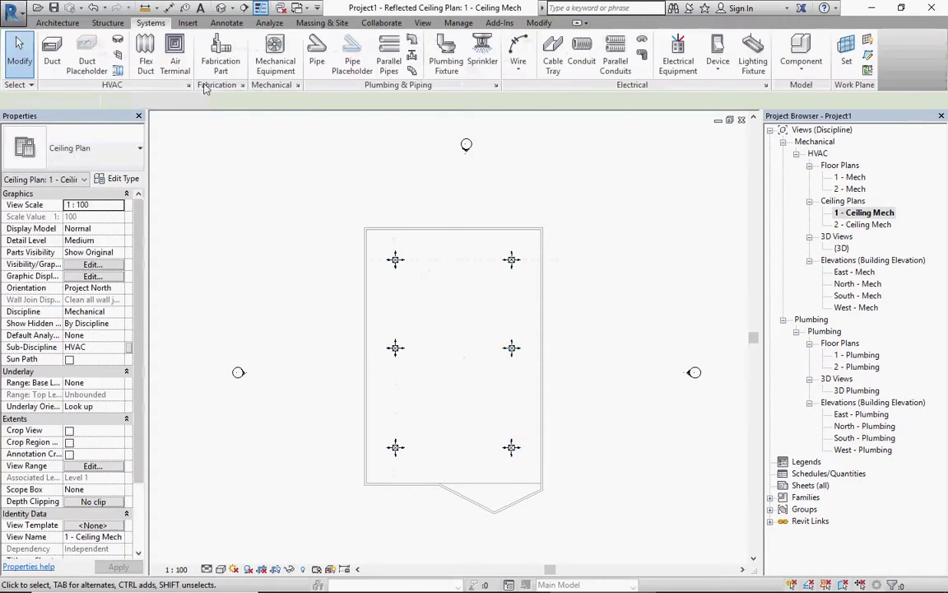
{"action": "left_click", "coordinate": [166, 70]}
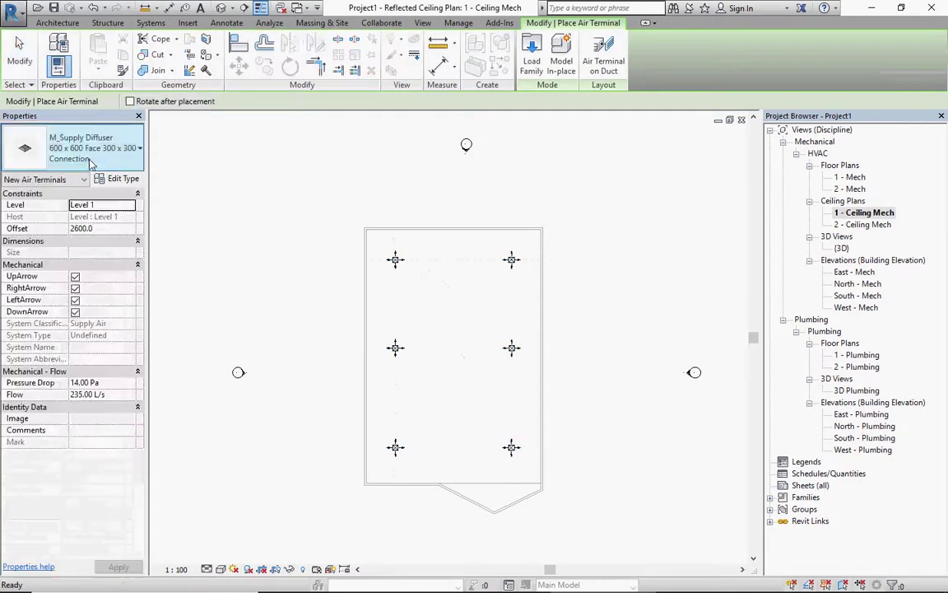
Place two M_Return Diffuser 600 x 600 terminals at 2600 offset on the left side
{"action": "left_click", "coordinate": [89, 156]}
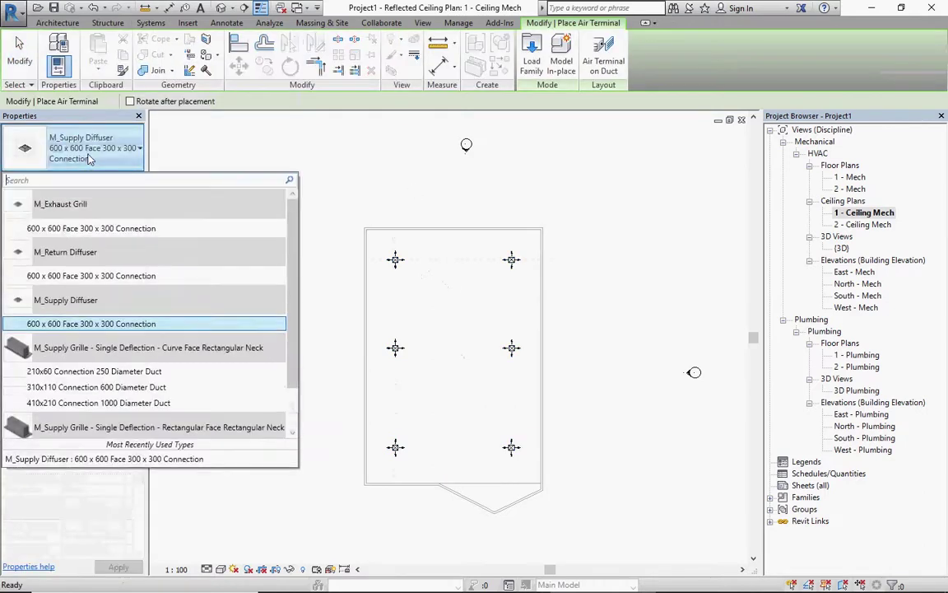
{"action": "left_click", "coordinate": [65, 277]}
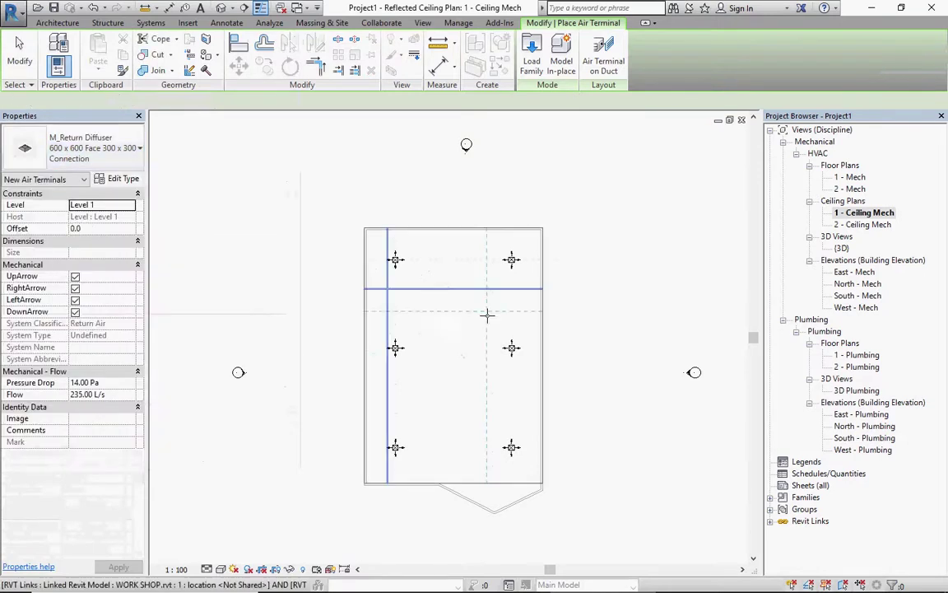
{"action": "left_click", "coordinate": [91, 228]}
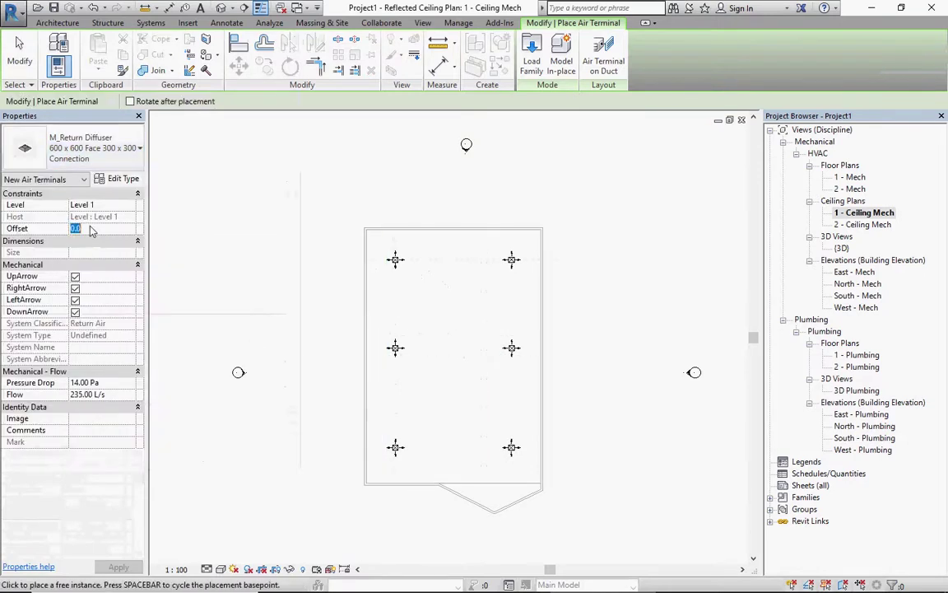
{"action": "type", "text": "26"}
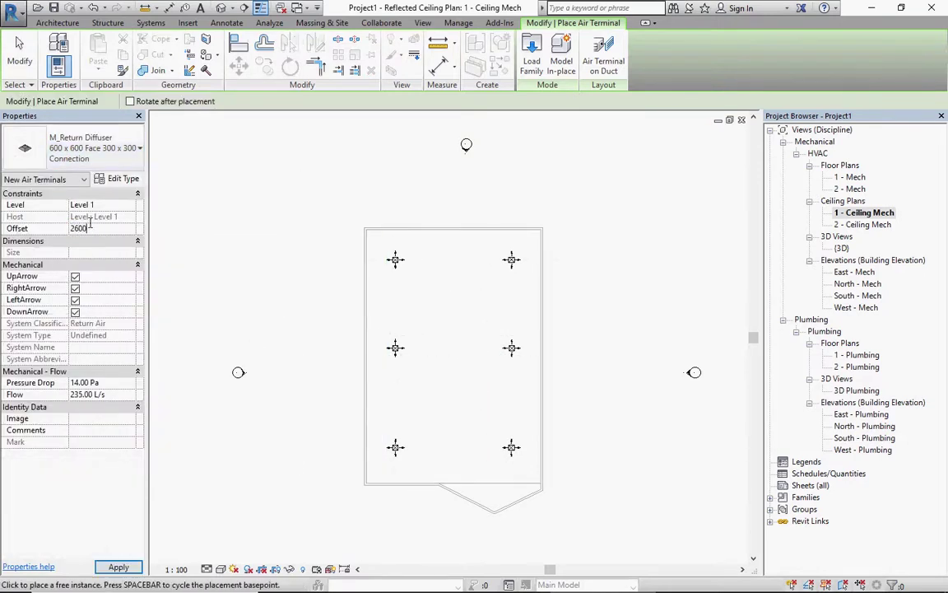
{"action": "key", "text": "Return"}
{"action": "scroll", "coordinate": [425, 410], "scroll_direction": "up", "scroll_amount": 2}
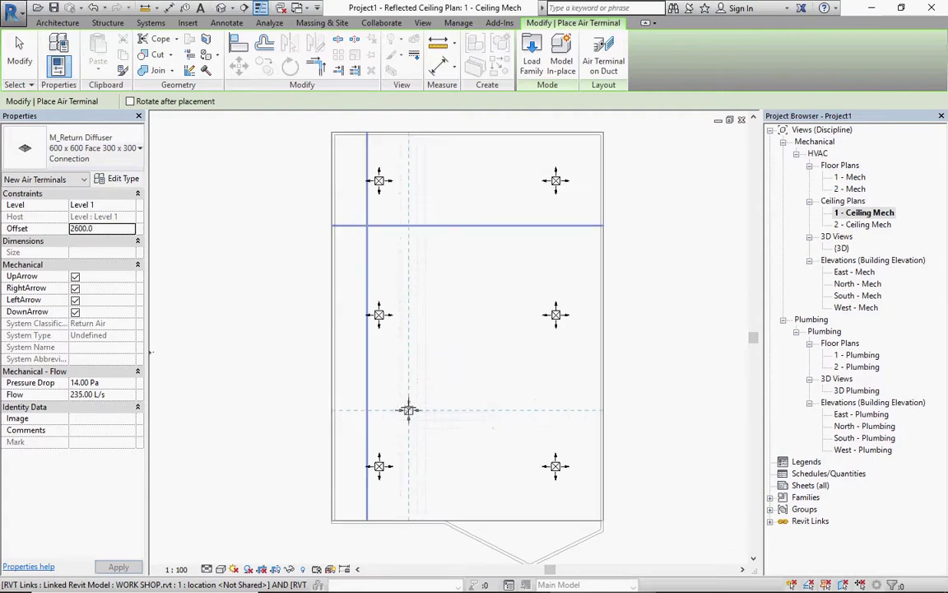
{"action": "scroll", "coordinate": [408, 410], "scroll_direction": "up", "scroll_amount": 1}
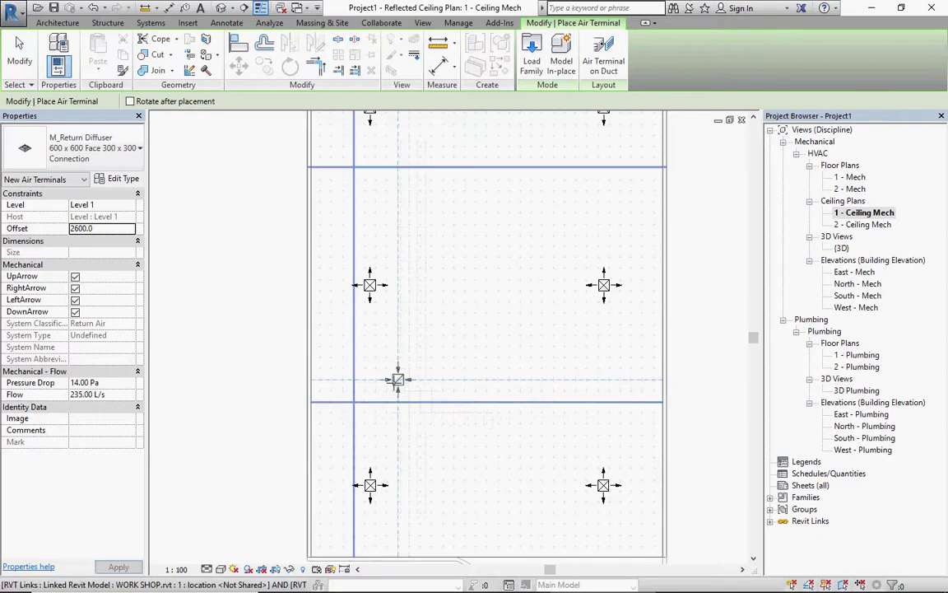
{"action": "scroll", "coordinate": [392, 377], "scroll_direction": "up", "scroll_amount": 1}
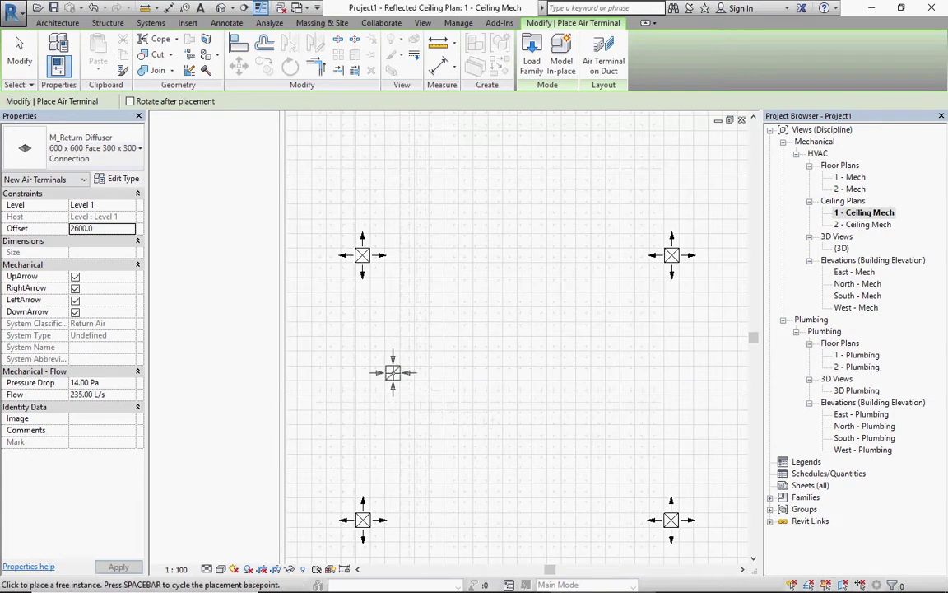
{"action": "scroll", "coordinate": [393, 378], "scroll_direction": "down", "scroll_amount": 2}
{"action": "scroll", "coordinate": [393, 408], "scroll_direction": "up", "scroll_amount": 2}
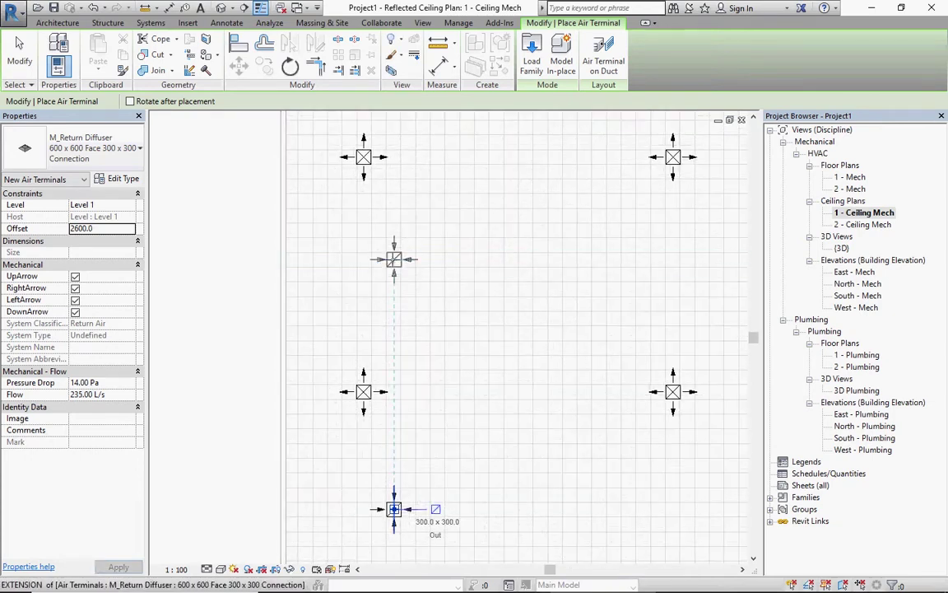
{"action": "scroll", "coordinate": [394, 262], "scroll_direction": "down", "scroll_amount": 2}
{"action": "key", "text": "Escape"}
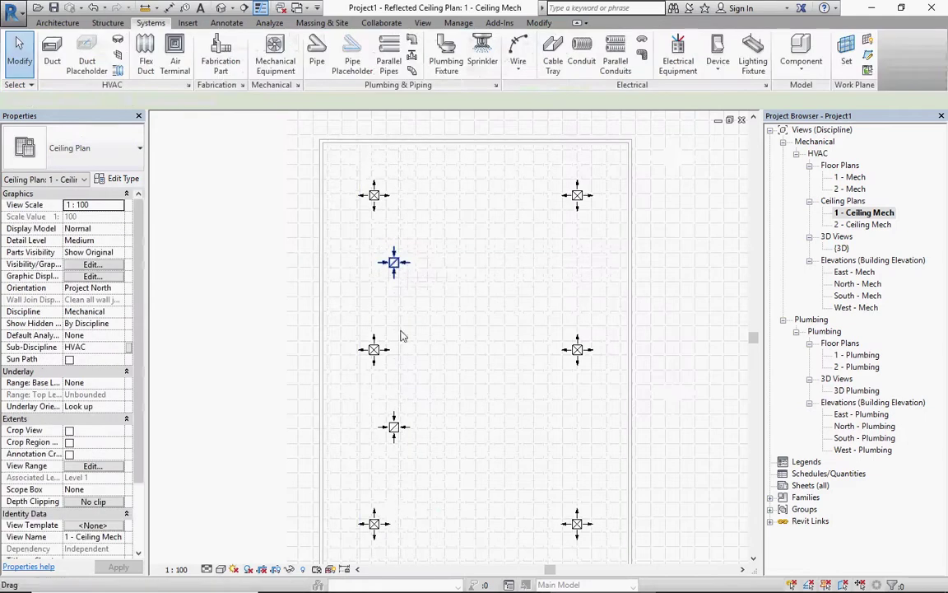
Mirror the two return diffusers to the right side of the room
{"action": "left_click", "coordinate": [393, 264]}
{"action": "left_click", "coordinate": [292, 44]}
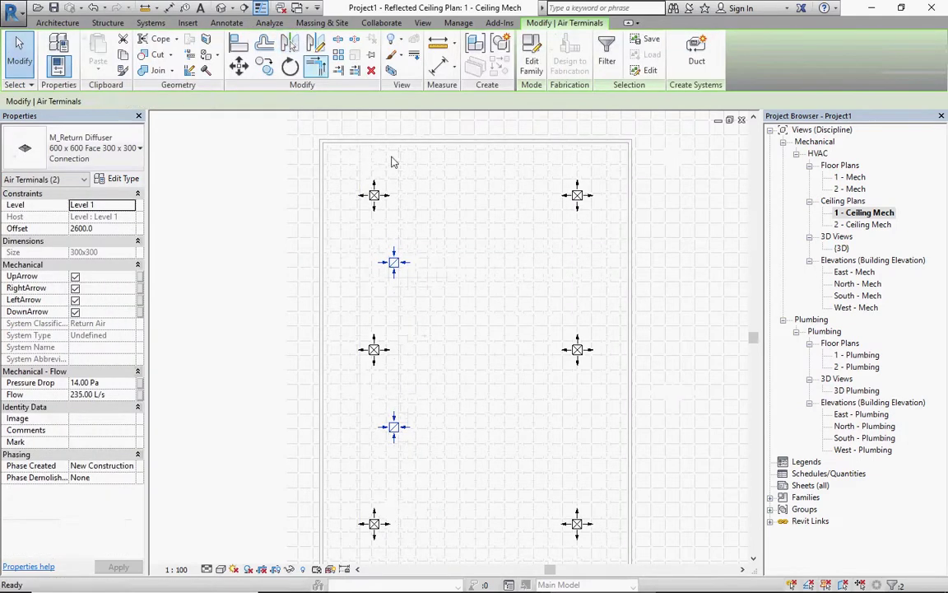
{"action": "left_click", "coordinate": [475, 320]}
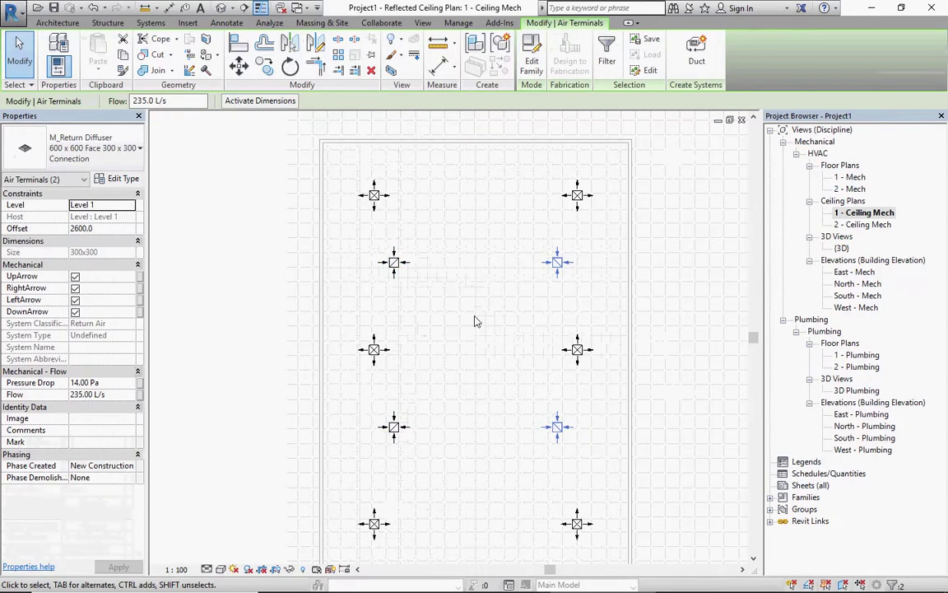
{"action": "key", "text": "Escape"}
Place an M_Air Handling Unit - Split System - Vertical 10 at 2400 offset below the room
{"action": "key", "text": "z"}
{"action": "key", "text": "f"}
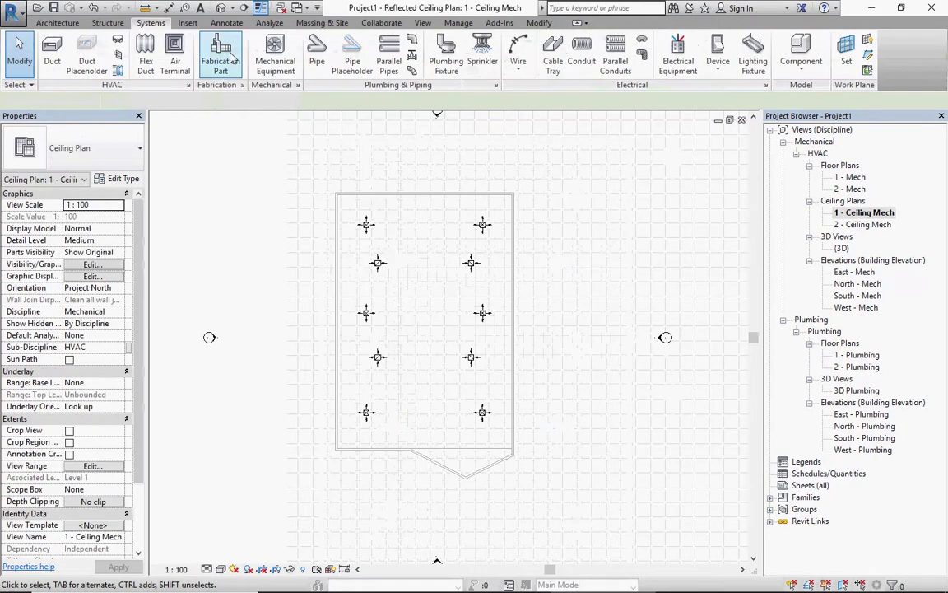
{"action": "left_click", "coordinate": [259, 73]}
{"action": "left_click", "coordinate": [82, 149]}
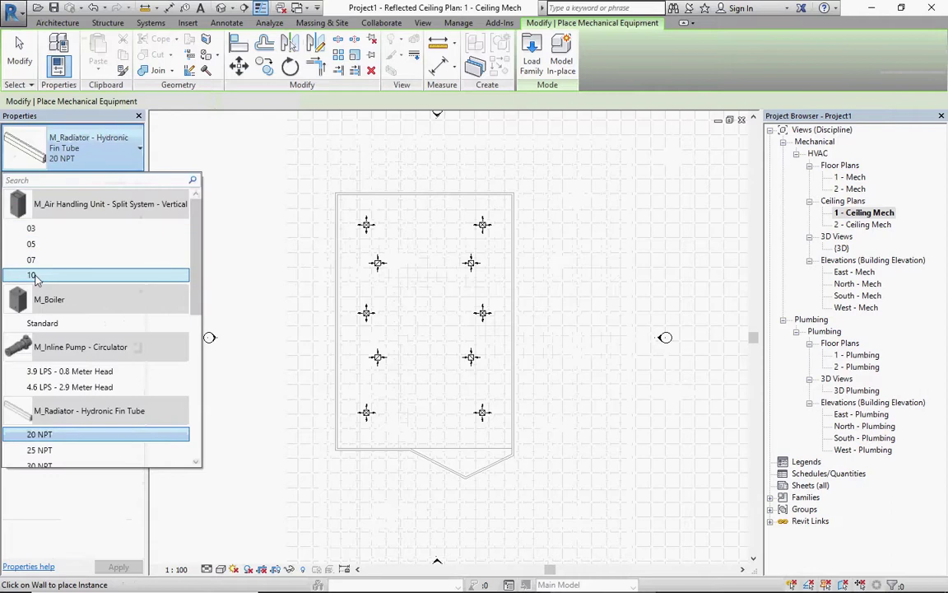
{"action": "left_click", "coordinate": [35, 275]}
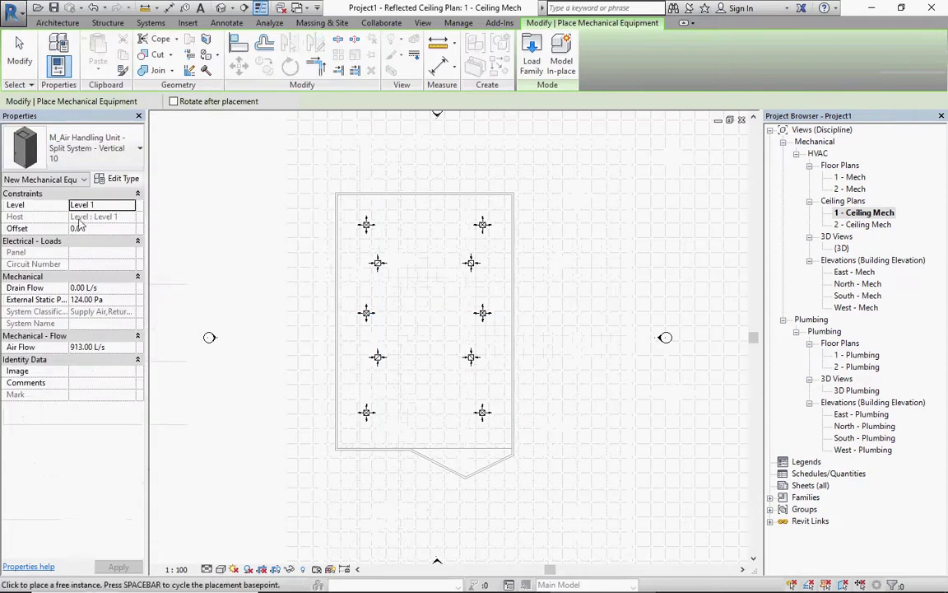
{"action": "left_click", "coordinate": [91, 228]}
{"action": "type", "text": "400"}
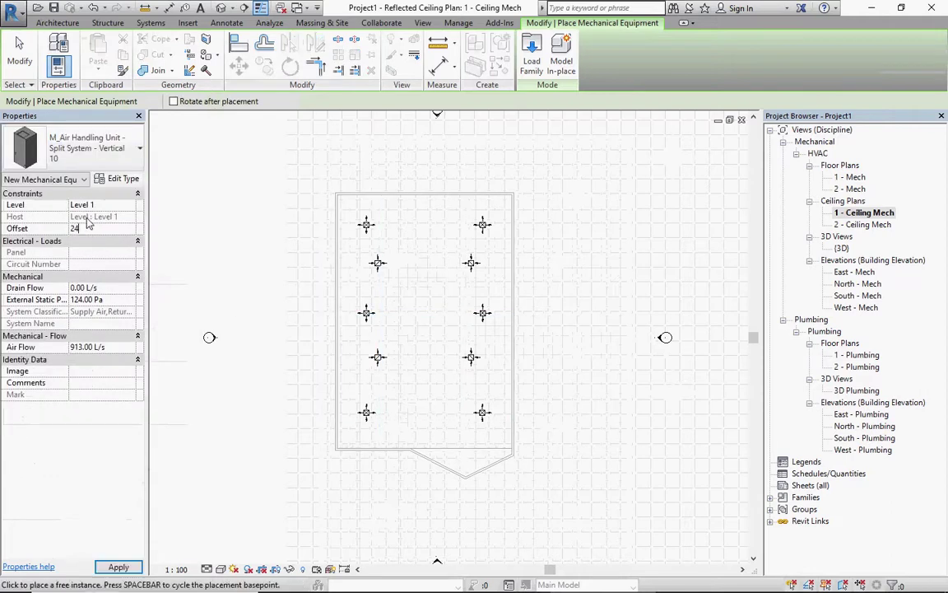
{"action": "scroll", "coordinate": [460, 472], "scroll_direction": "up", "scroll_amount": 3}
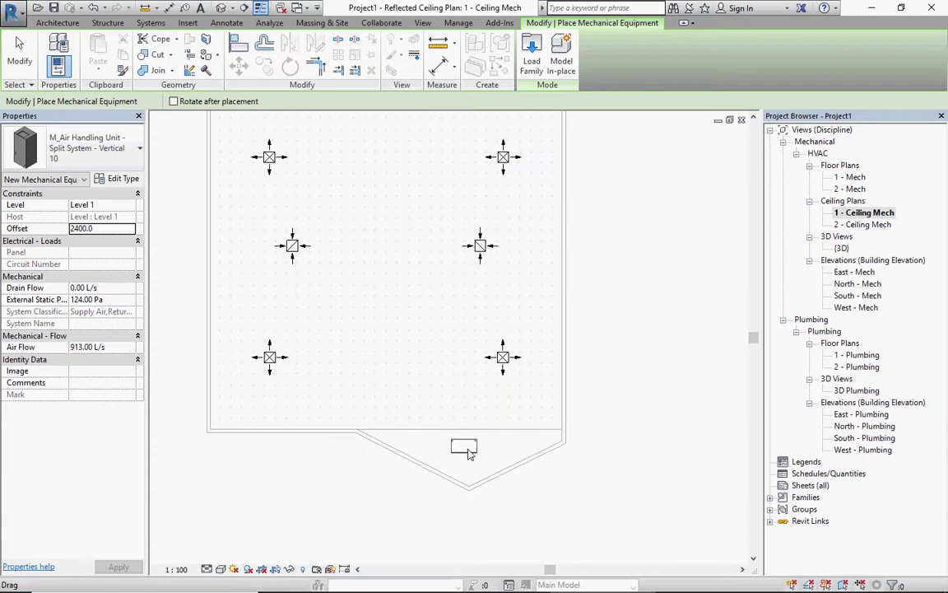
{"action": "key", "text": "Escape"}
{"action": "key", "text": "Escape"}
Shift the air handling unit slightly left to sit in the pointed alcove
{"action": "left_click", "coordinate": [471, 455]}
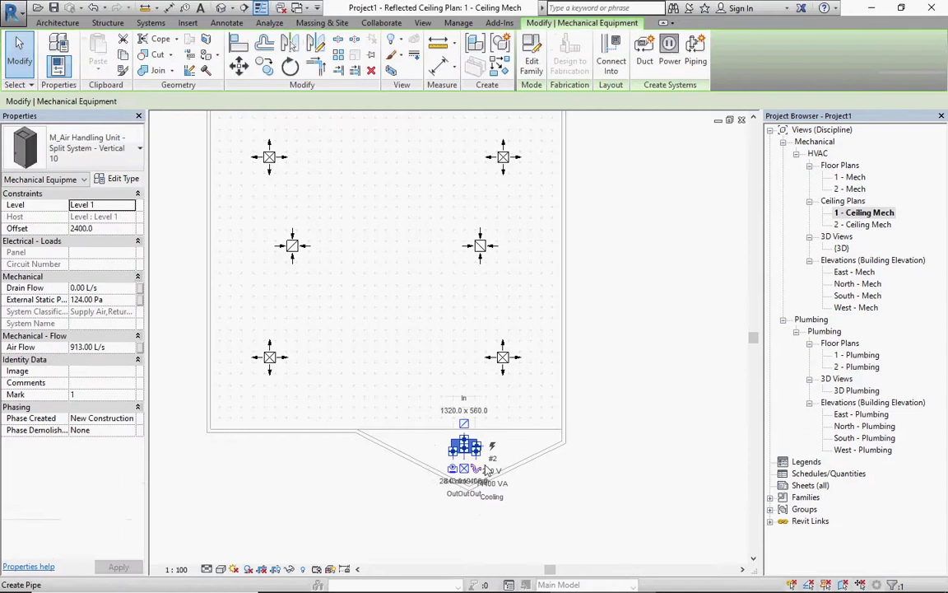
{"action": "key", "text": "Escape"}
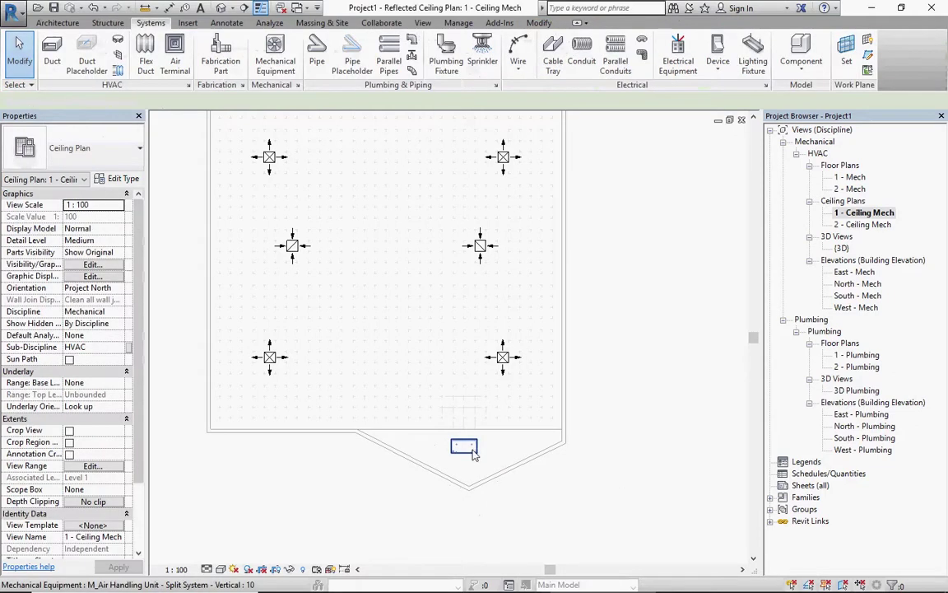
{"action": "left_click", "coordinate": [474, 453]}
{"action": "mouse_move", "coordinate": [445, 444]}
{"action": "left_mouse_down"}
{"action": "mouse_move", "coordinate": [418, 442]}
{"action": "mouse_move", "coordinate": [445, 438]}
{"action": "mouse_move", "coordinate": [445, 447]}
{"action": "left_mouse_up"}
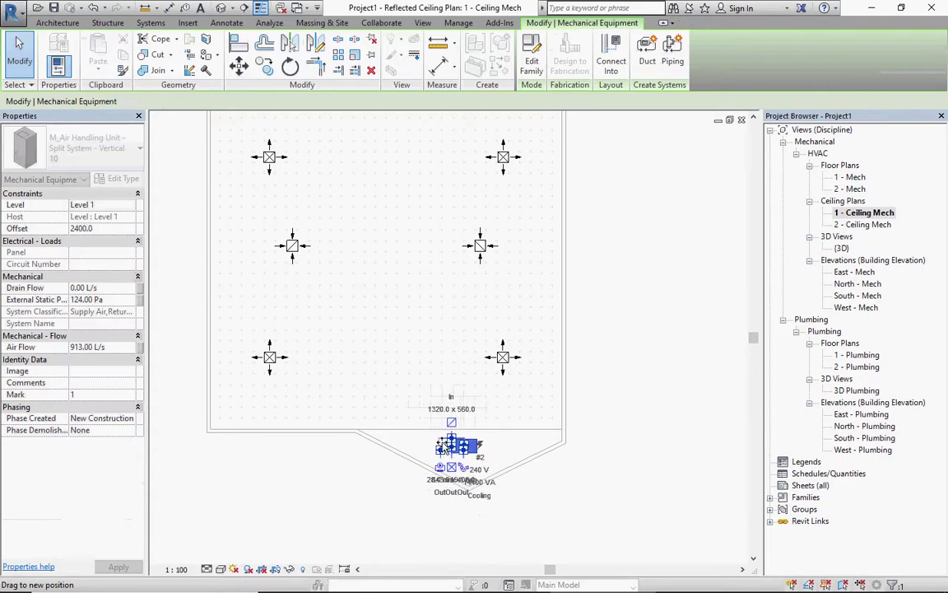
Group the supply diffusers into a new Supply Air duct system
{"action": "left_click", "coordinate": [517, 455]}
{"action": "scroll", "coordinate": [517, 455], "scroll_direction": "down", "scroll_amount": 2}
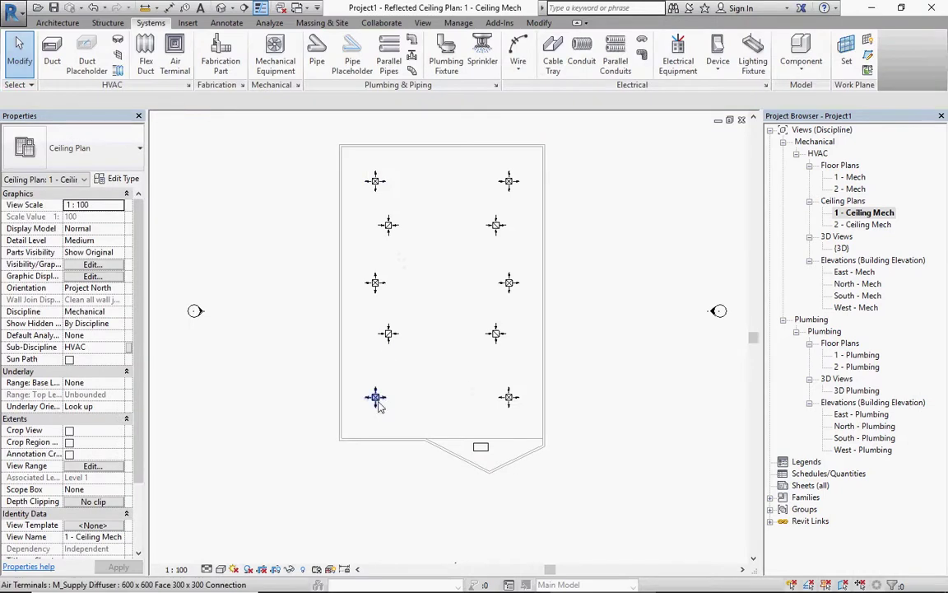
{"action": "left_click", "coordinate": [375, 397]}
{"action": "left_click", "coordinate": [376, 283], "text": "ctrl"}
{"action": "left_click", "coordinate": [376, 181], "text": "ctrl"}
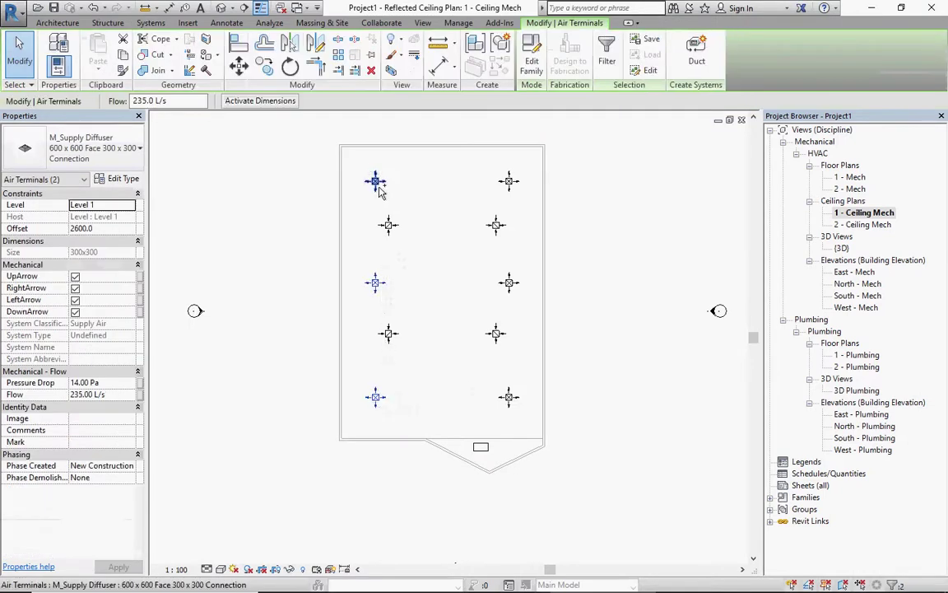
{"action": "left_click", "coordinate": [508, 182], "text": "ctrl"}
{"action": "left_click", "coordinate": [509, 284], "text": "ctrl"}
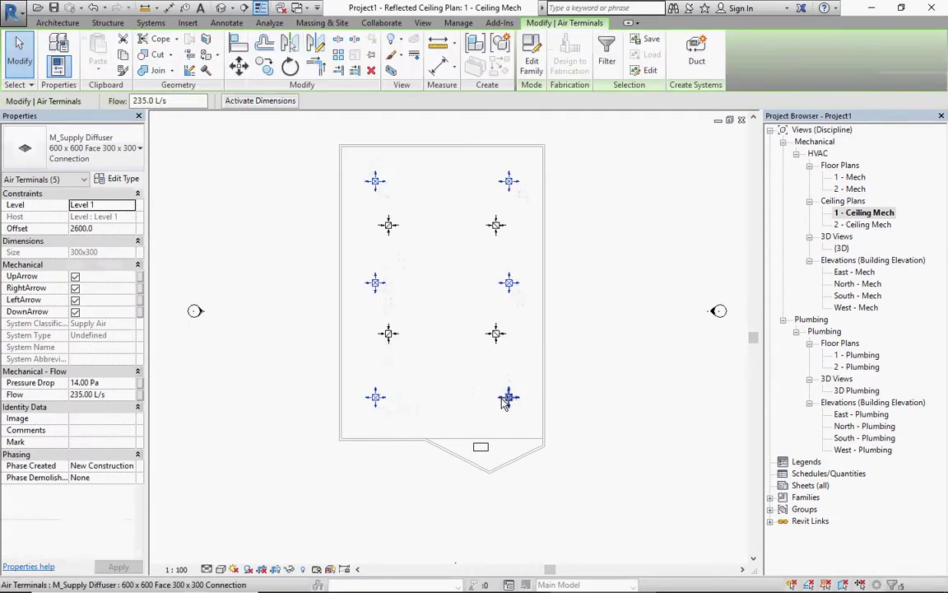
{"action": "left_click", "coordinate": [696, 56]}
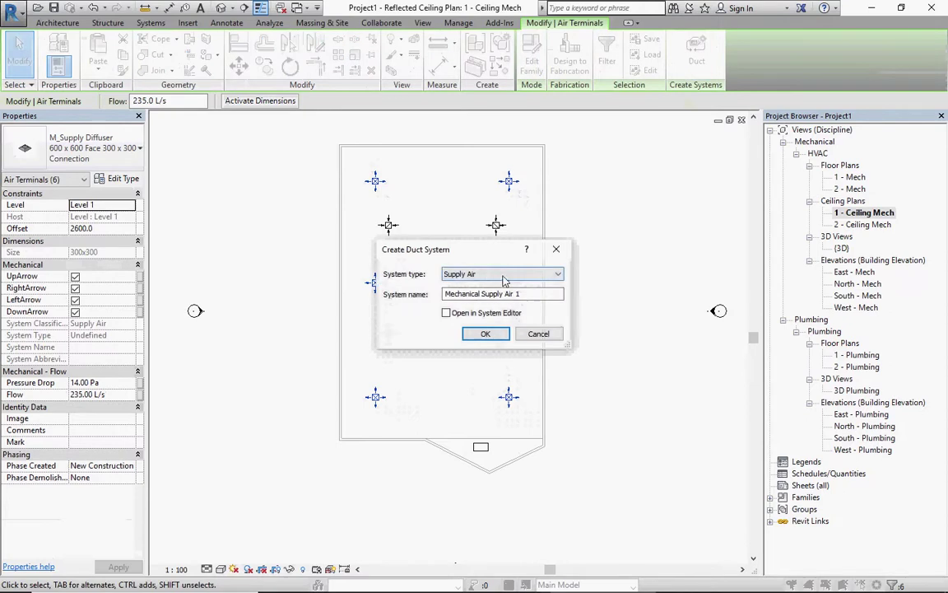
{"action": "left_click", "coordinate": [484, 335]}
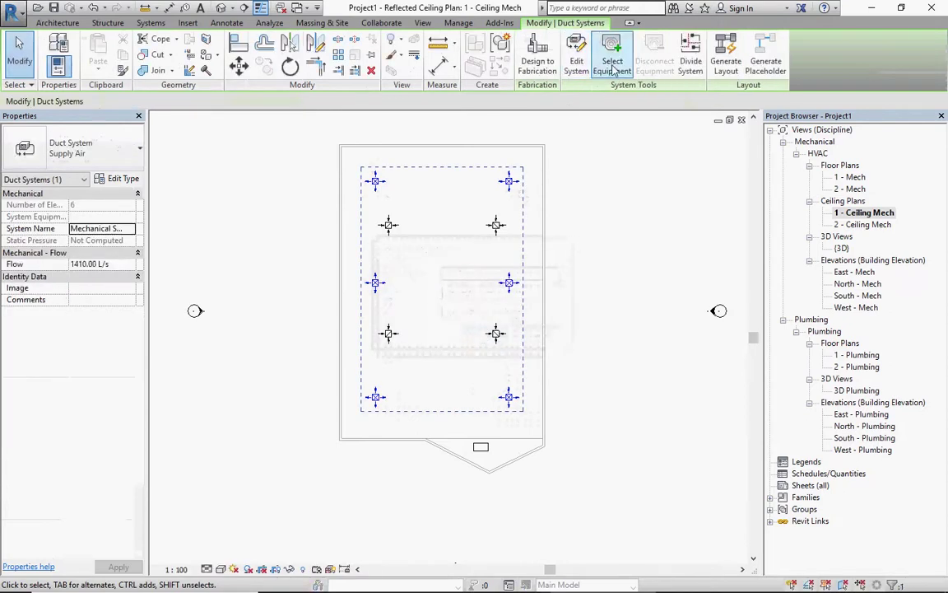
Assign the air handling unit as the system equipment and preview a generated duct layout
{"action": "left_click", "coordinate": [613, 64]}
{"action": "left_click", "coordinate": [483, 448]}
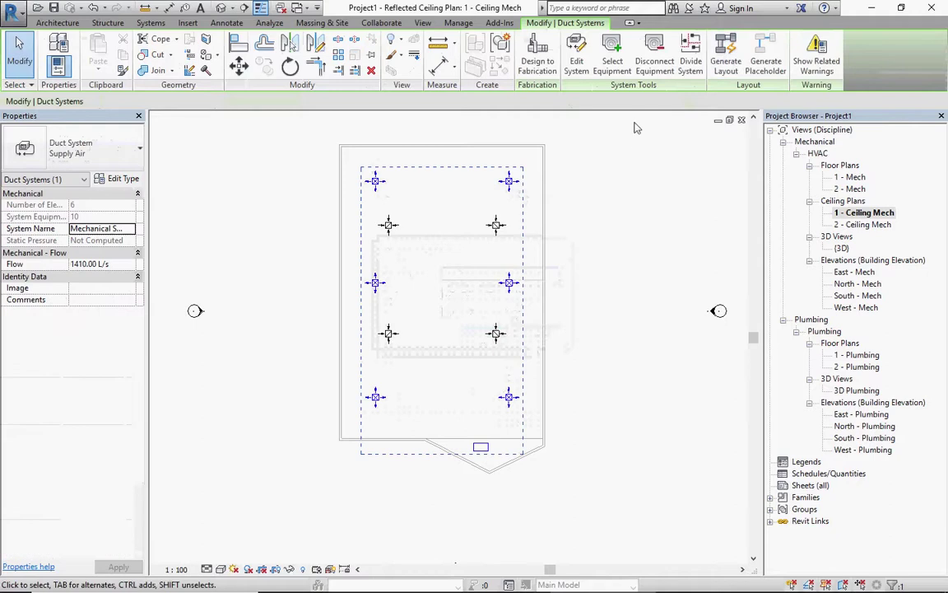
{"action": "left_click", "coordinate": [729, 71]}
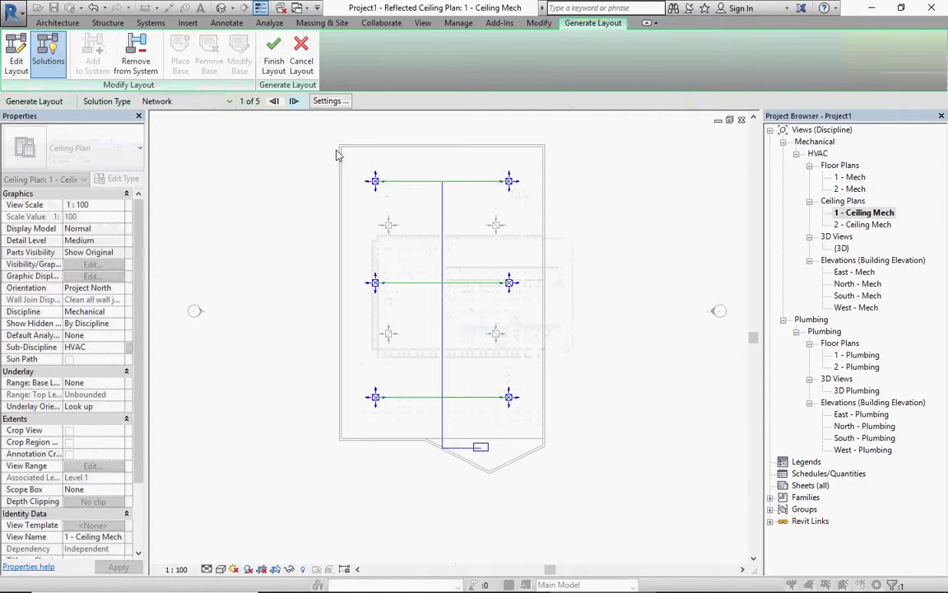
Set Main and Branch duct offsets to 3100 with Flex - Round flex duct
{"action": "left_click", "coordinate": [333, 102]}
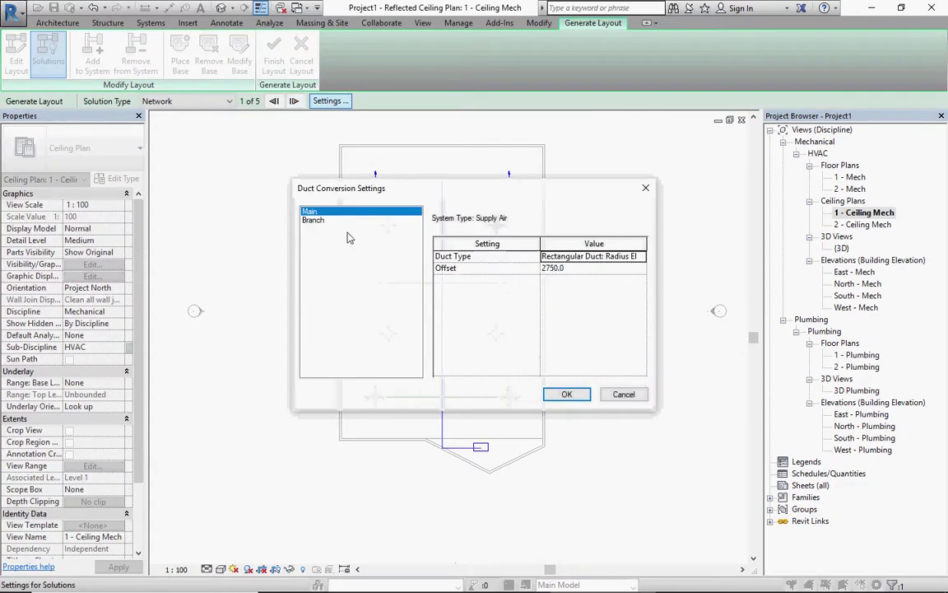
{"action": "left_click", "coordinate": [585, 272]}
{"action": "type", "text": "3100"}
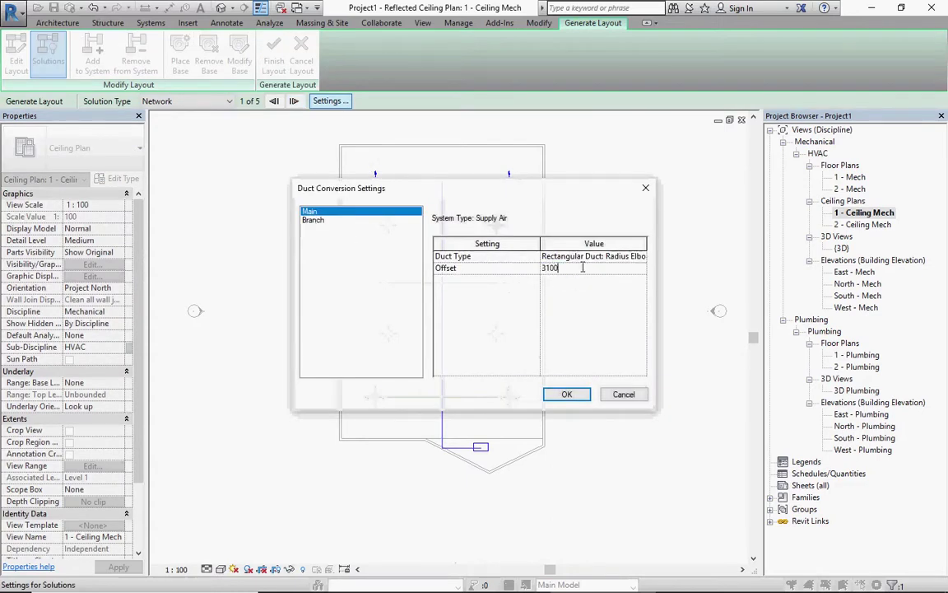
{"action": "left_click", "coordinate": [317, 221]}
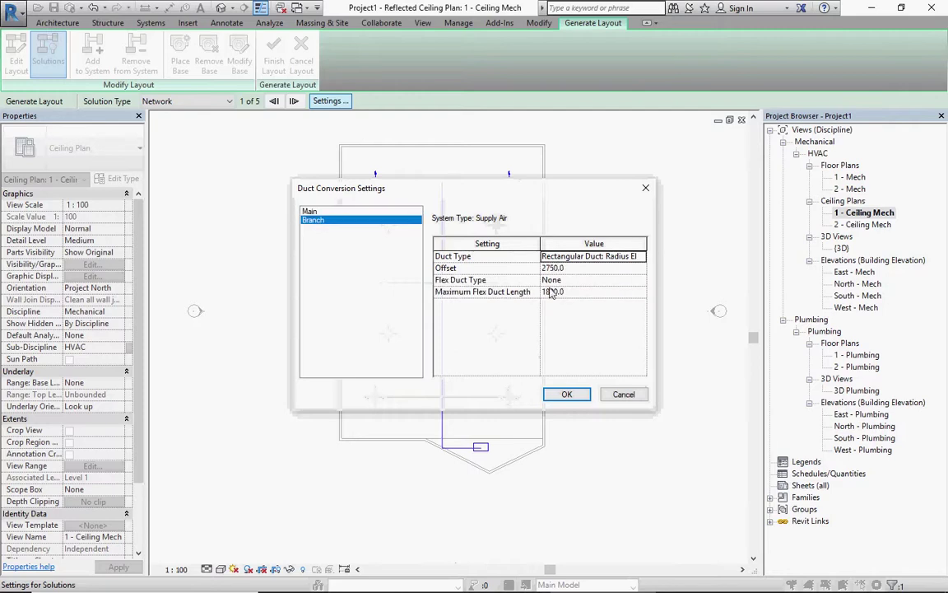
{"action": "left_click", "coordinate": [575, 269]}
{"action": "type", "text": "3100"}
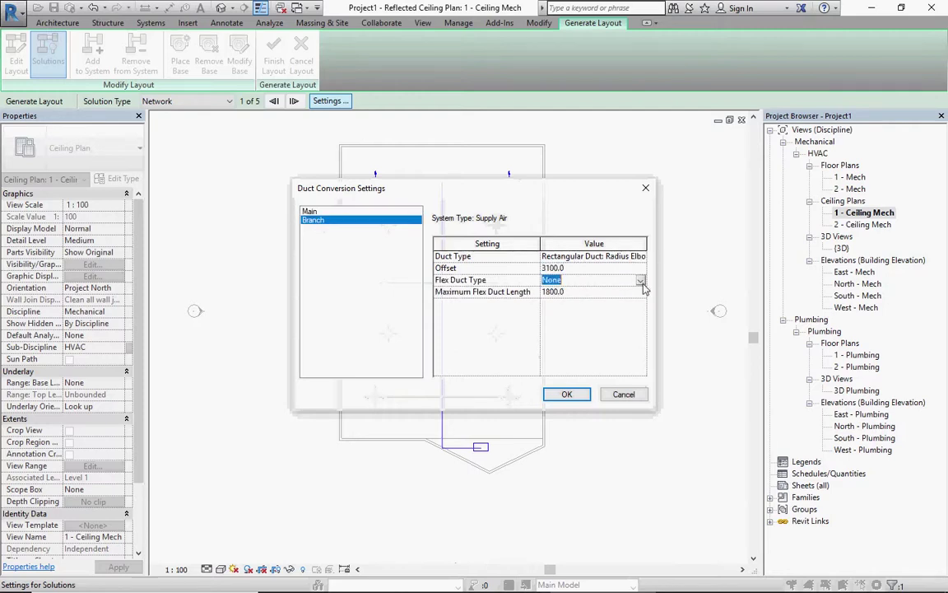
{"action": "left_click", "coordinate": [642, 283]}
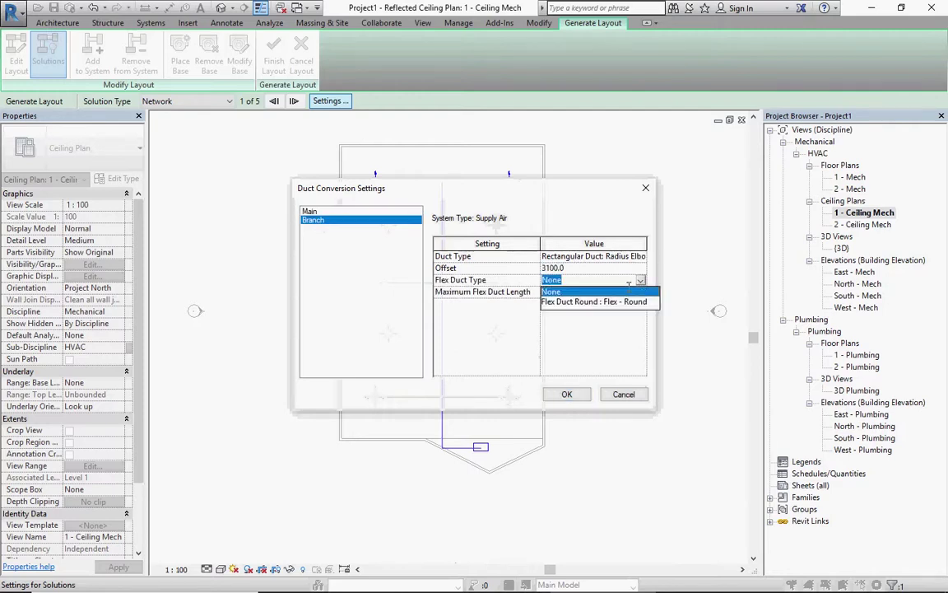
{"action": "left_click", "coordinate": [575, 300]}
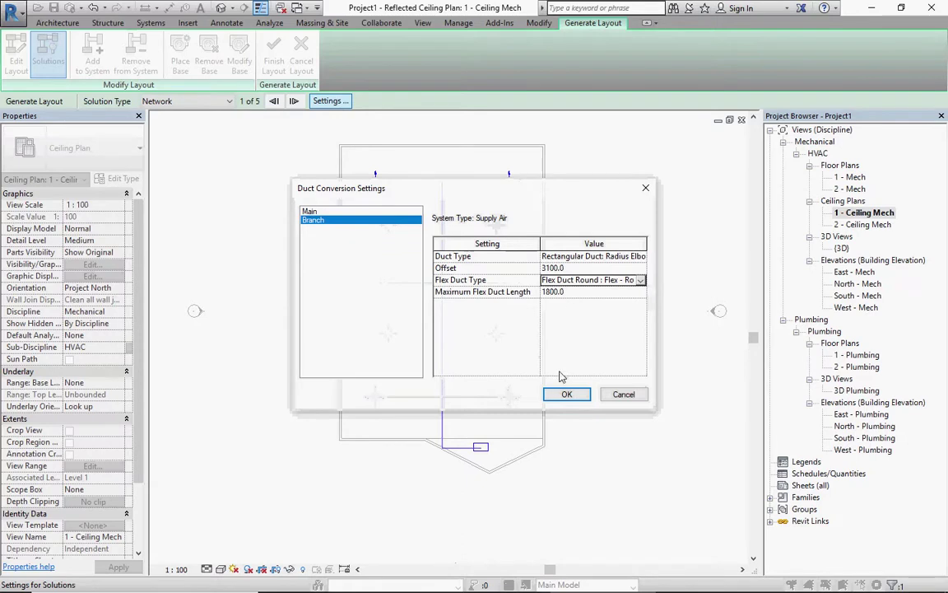
{"action": "left_click", "coordinate": [568, 396]}
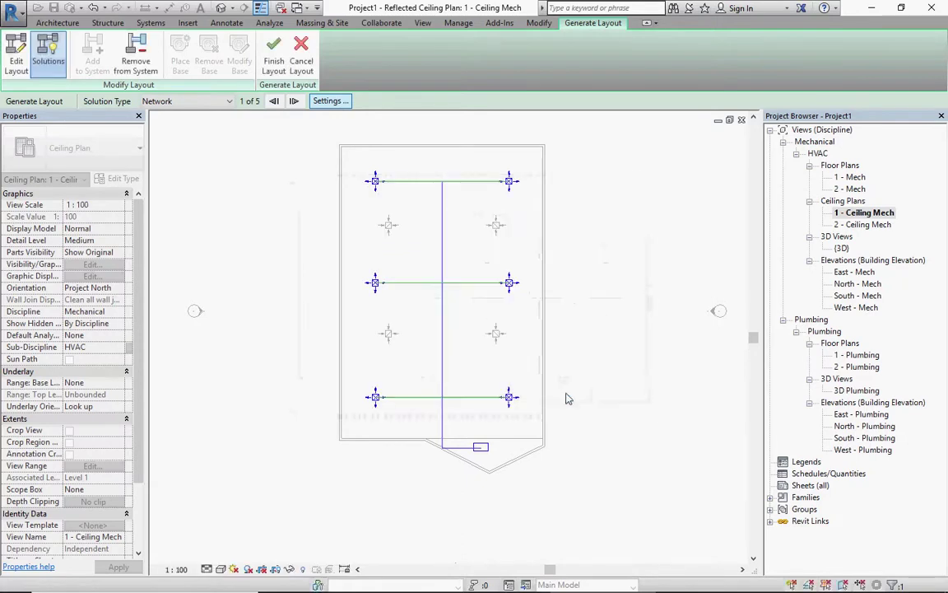
Cycle through layout solutions back to 1 of 5 and finish the layout
{"action": "left_click", "coordinate": [294, 101]}
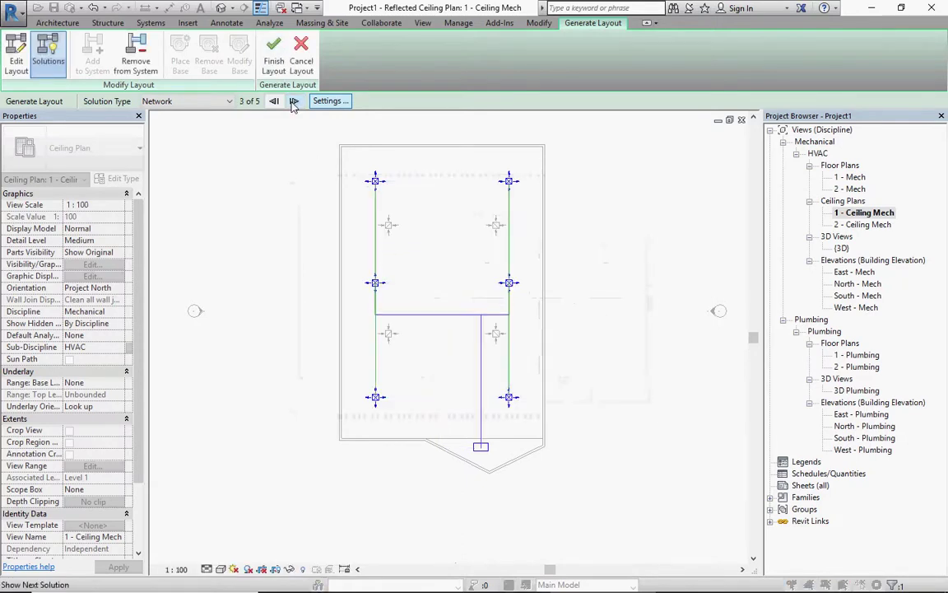
{"action": "left_click", "coordinate": [294, 101]}
{"action": "left_click", "coordinate": [294, 101]}
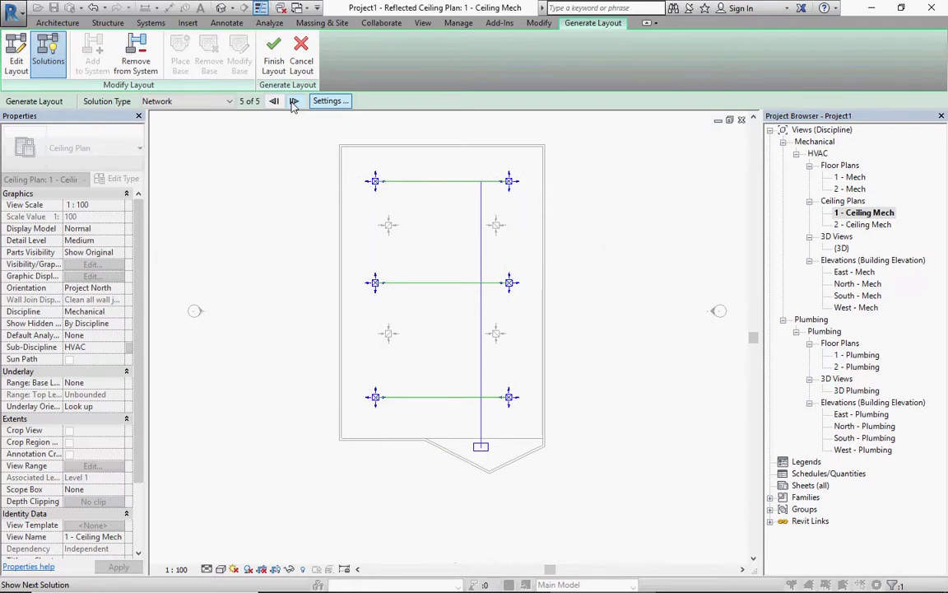
{"action": "left_click", "coordinate": [294, 101]}
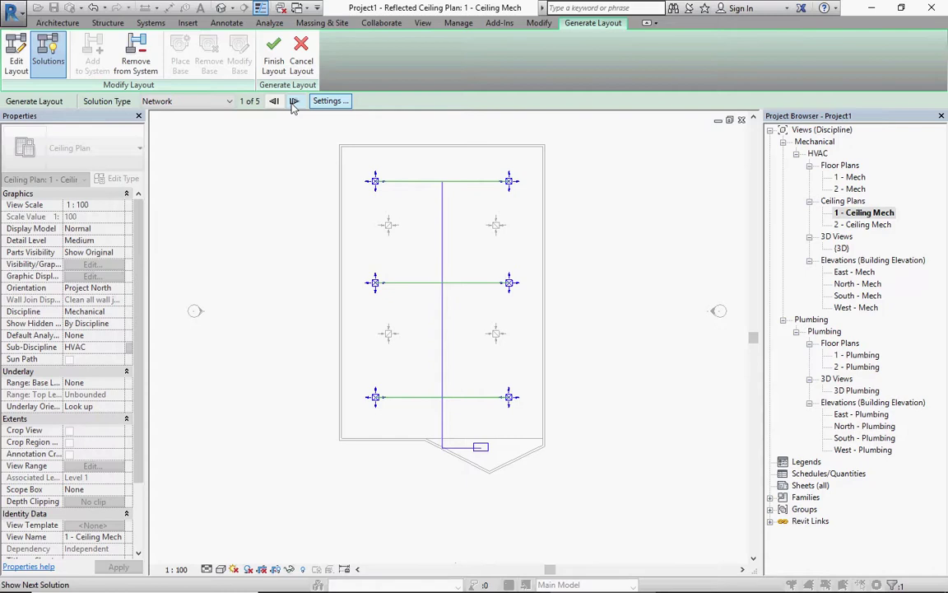
{"action": "left_click", "coordinate": [274, 63]}
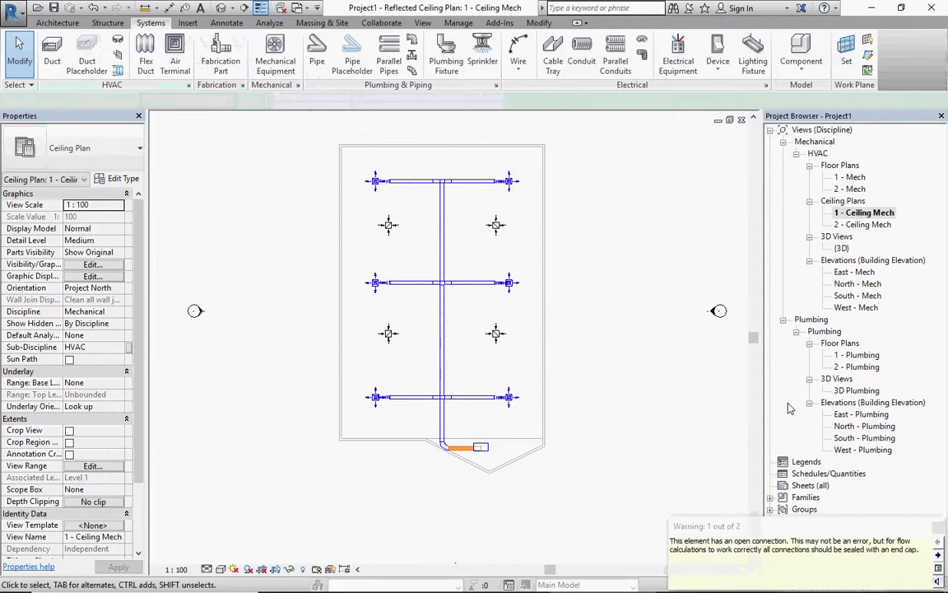
Change the elbow by the air handling unit to the 1 W type
{"action": "scroll", "coordinate": [451, 445], "scroll_direction": "up", "scroll_amount": 3}
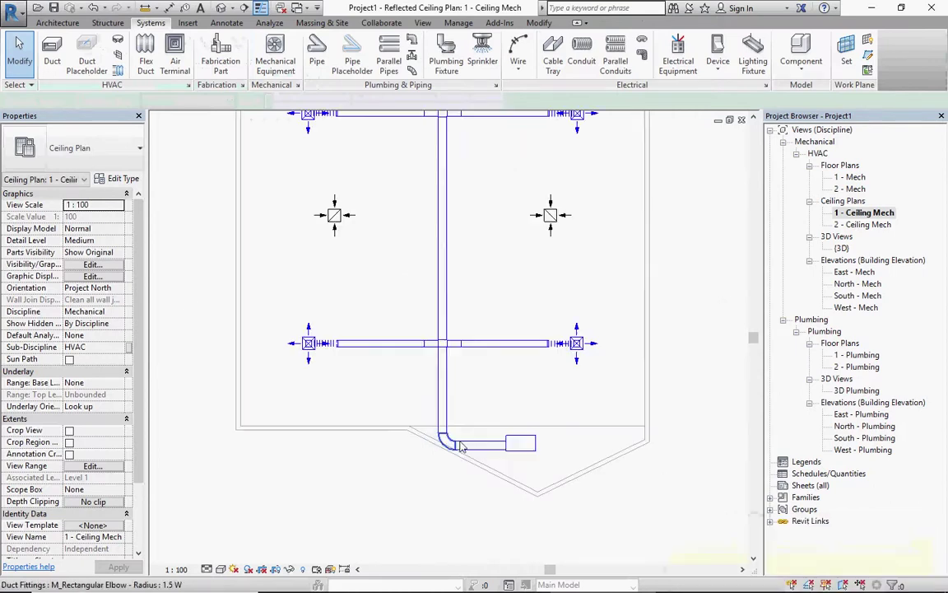
{"action": "left_click", "coordinate": [435, 442]}
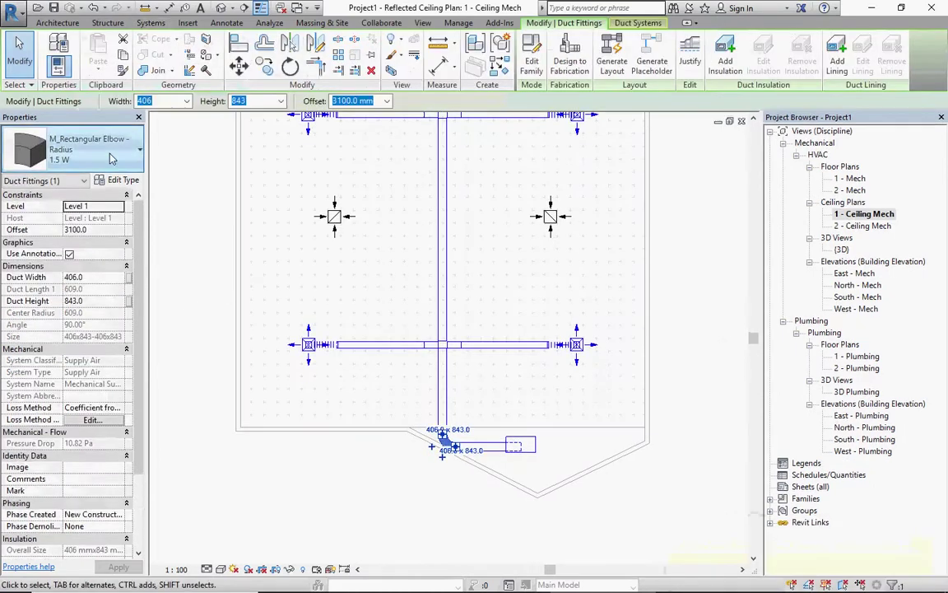
{"action": "left_click", "coordinate": [97, 143]}
{"action": "left_click", "coordinate": [64, 387]}
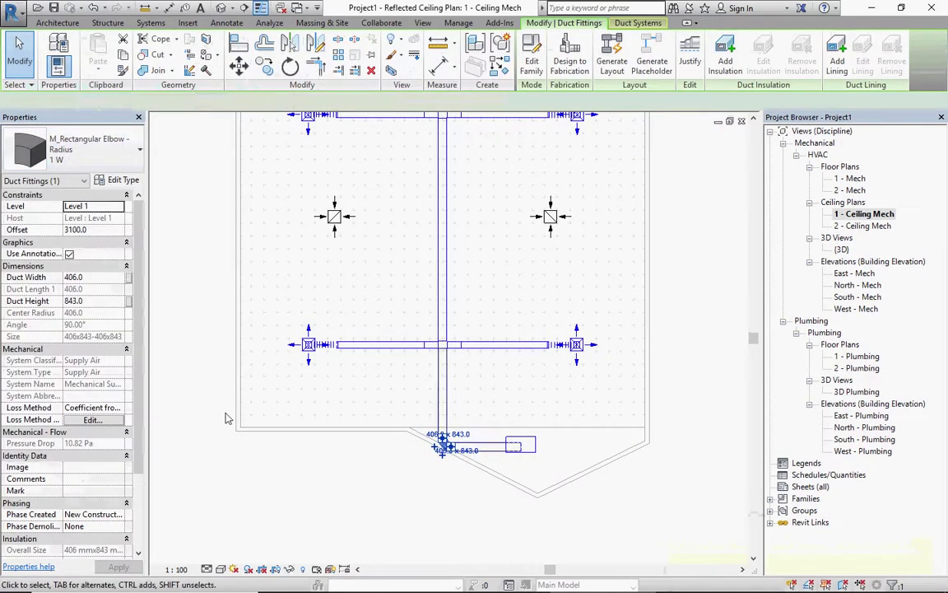
{"action": "left_click", "coordinate": [581, 467]}
Nudge the bottom duct run and air handling unit slightly upward
{"action": "scroll", "coordinate": [530, 469], "scroll_direction": "up", "scroll_amount": 2}
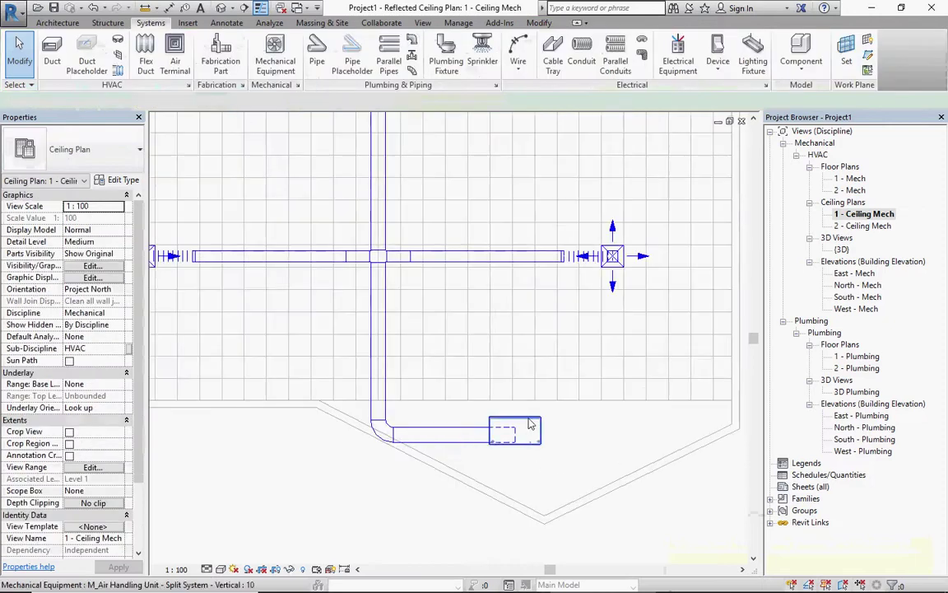
{"action": "left_click_drag", "start_coordinate": [259, 344], "coordinate": [574, 457]}
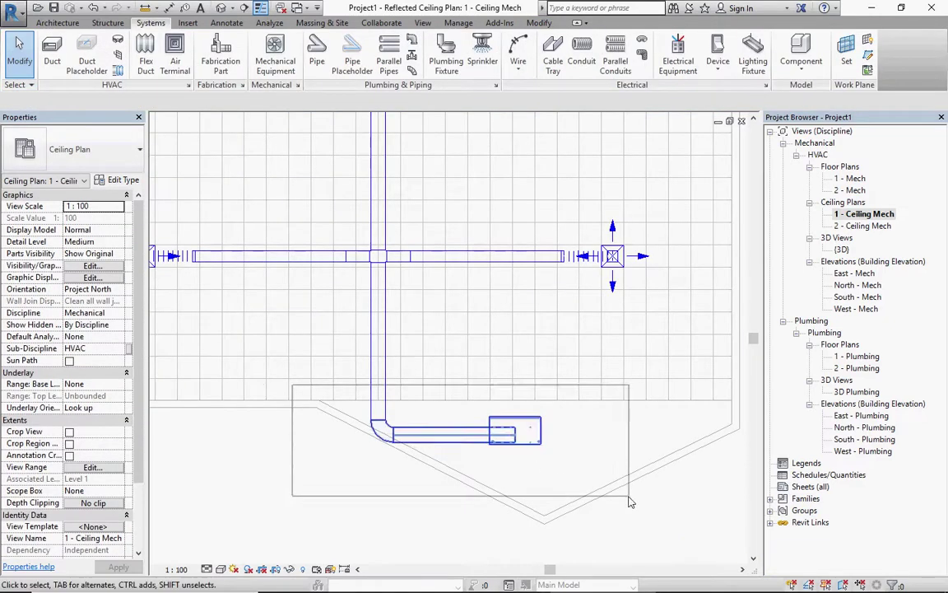
{"action": "key", "text": "Up"}
{"action": "key", "text": "Up"}
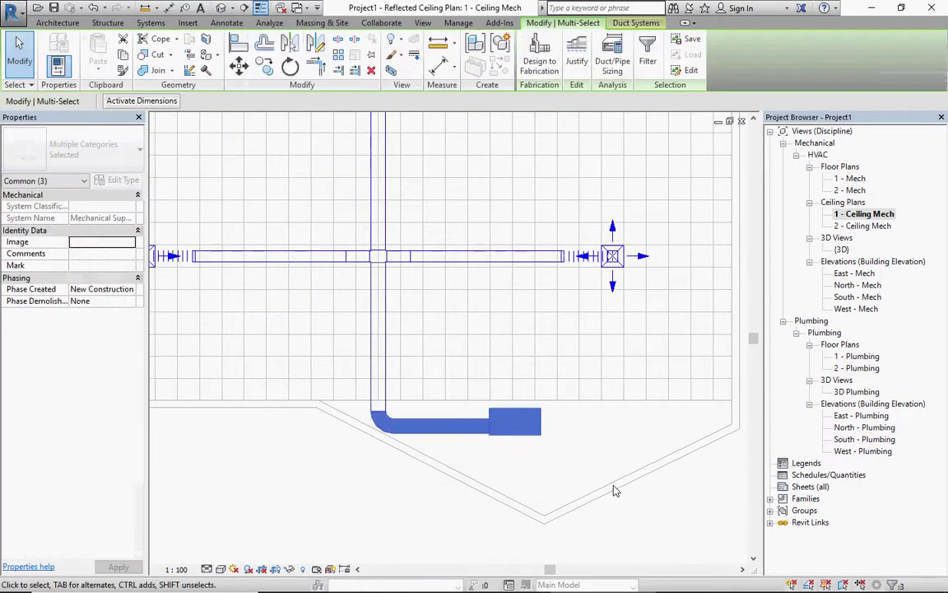
{"action": "key", "text": "Up"}
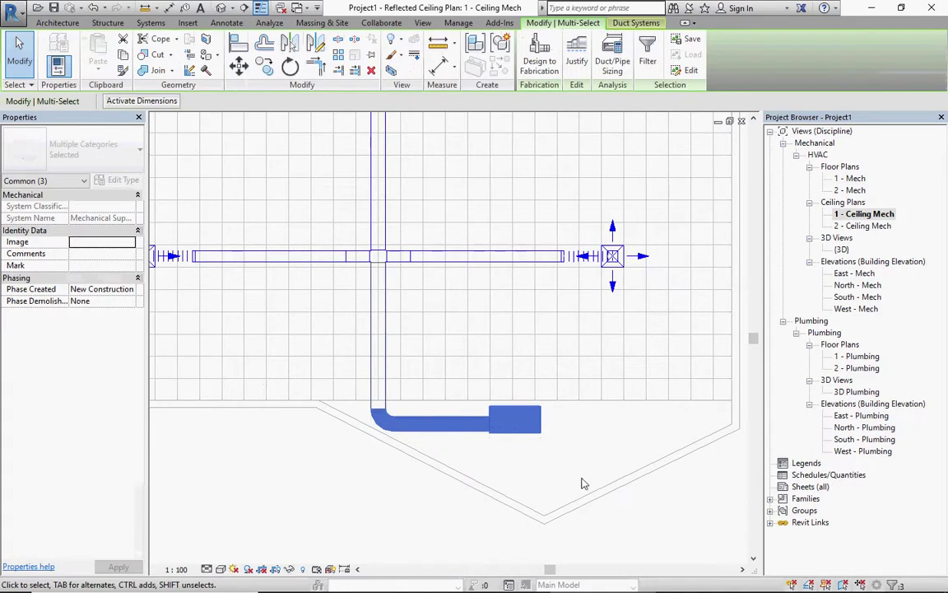
{"action": "left_click", "coordinate": [478, 397]}
{"action": "left_click_drag", "start_coordinate": [462, 373], "coordinate": [570, 453]}
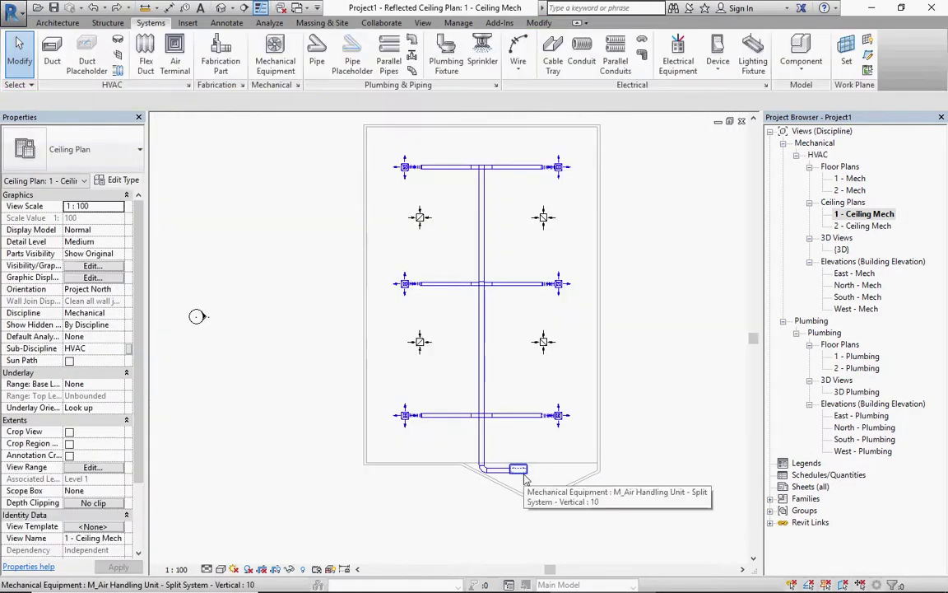
{"action": "scroll", "coordinate": [524, 476], "scroll_direction": "down", "scroll_amount": 1}
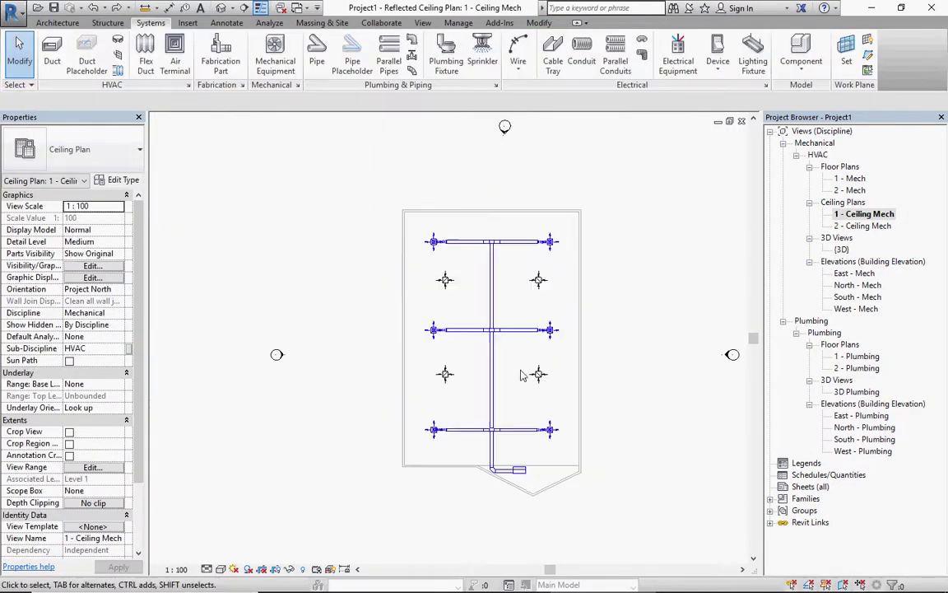
Open the {3D} view and zoom in on the air handling unit and its supply ducts
{"action": "left_click", "coordinate": [221, 8]}
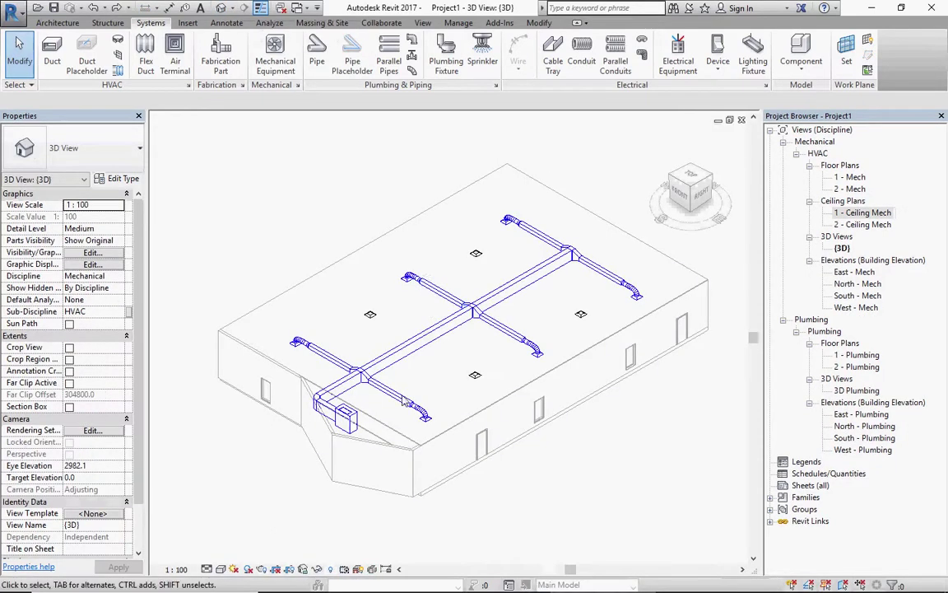
{"action": "scroll", "coordinate": [367, 385], "scroll_direction": "up", "scroll_amount": 5}
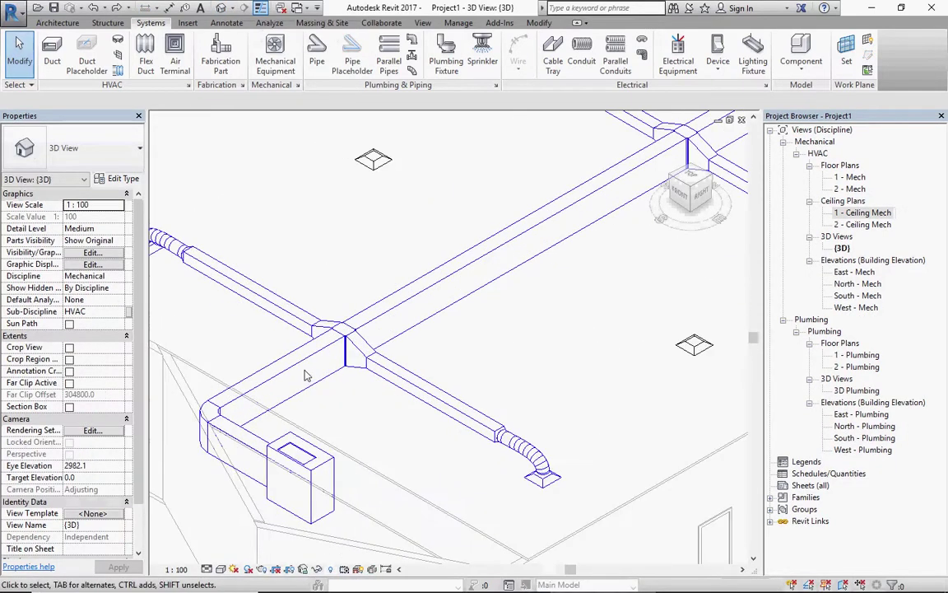
{"action": "scroll", "coordinate": [304, 376], "scroll_direction": "down", "scroll_amount": 4}
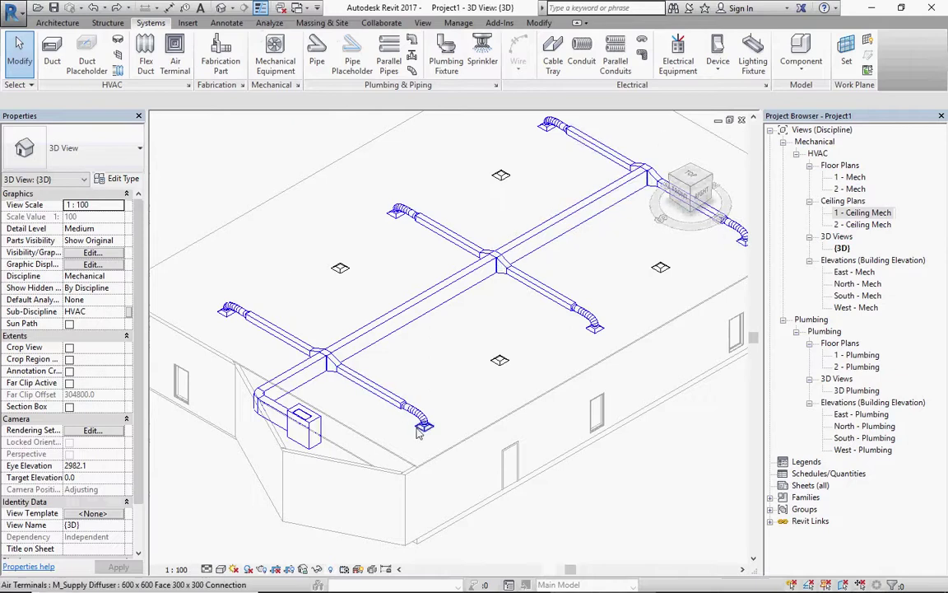
{"action": "scroll", "coordinate": [420, 434], "scroll_direction": "up", "scroll_amount": 3}
{"action": "scroll", "coordinate": [419, 434], "scroll_direction": "up", "scroll_amount": 4}
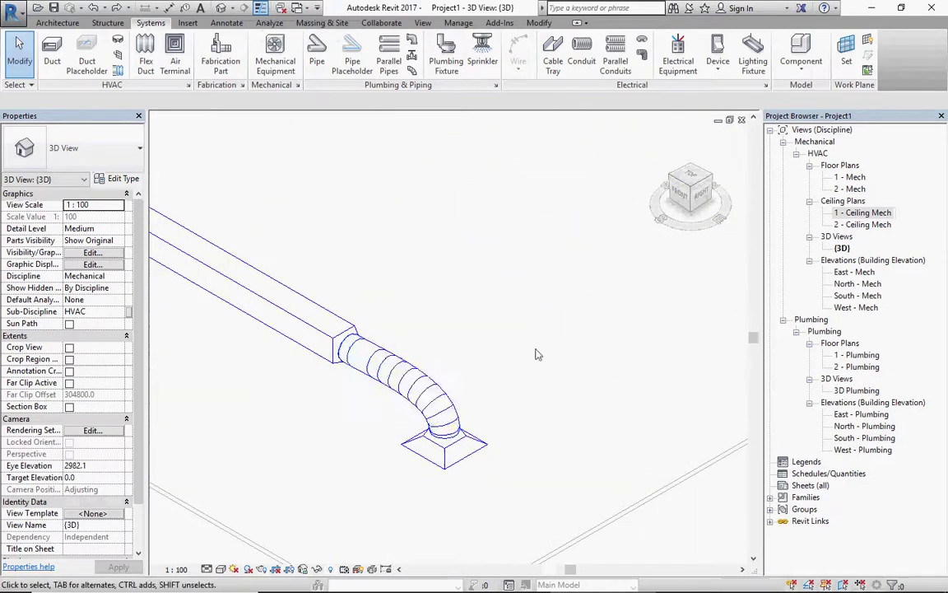
{"action": "scroll", "coordinate": [535, 354], "scroll_direction": "down", "scroll_amount": 3}
{"action": "scroll", "coordinate": [535, 354], "scroll_direction": "down", "scroll_amount": 2}
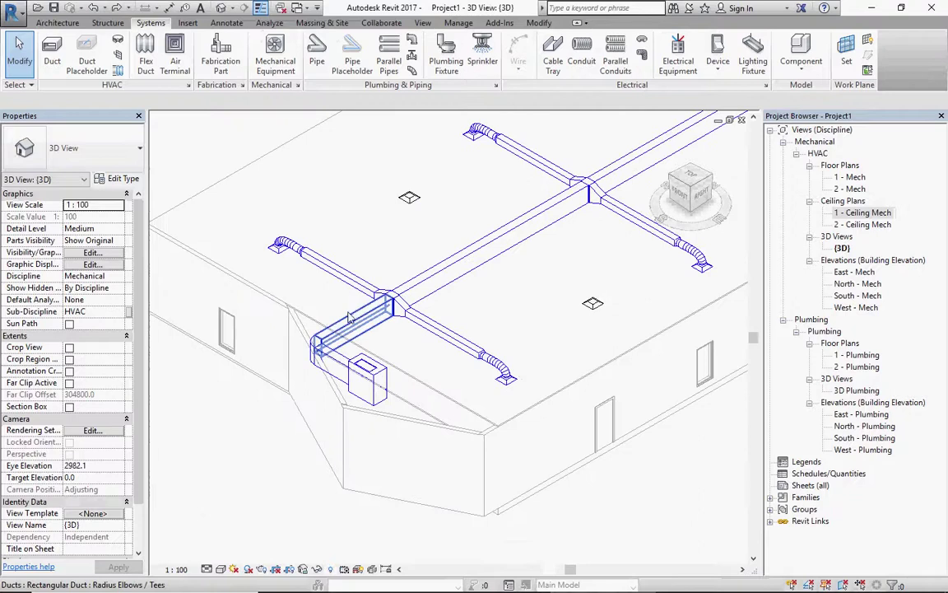
{"action": "scroll", "coordinate": [349, 317], "scroll_direction": "up", "scroll_amount": 2}
{"action": "scroll", "coordinate": [342, 350], "scroll_direction": "up", "scroll_amount": 2}
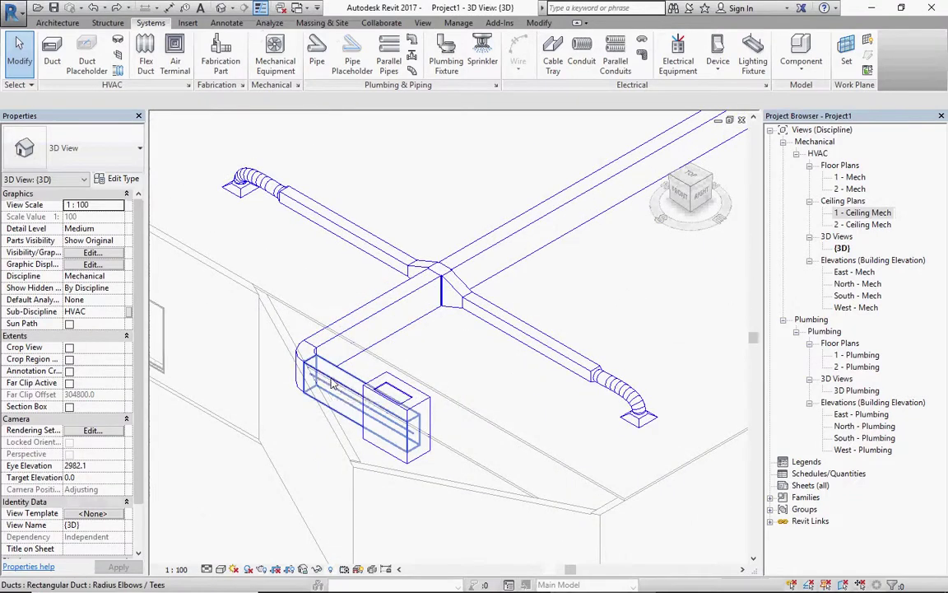
{"action": "scroll", "coordinate": [333, 384], "scroll_direction": "down", "scroll_amount": 3}
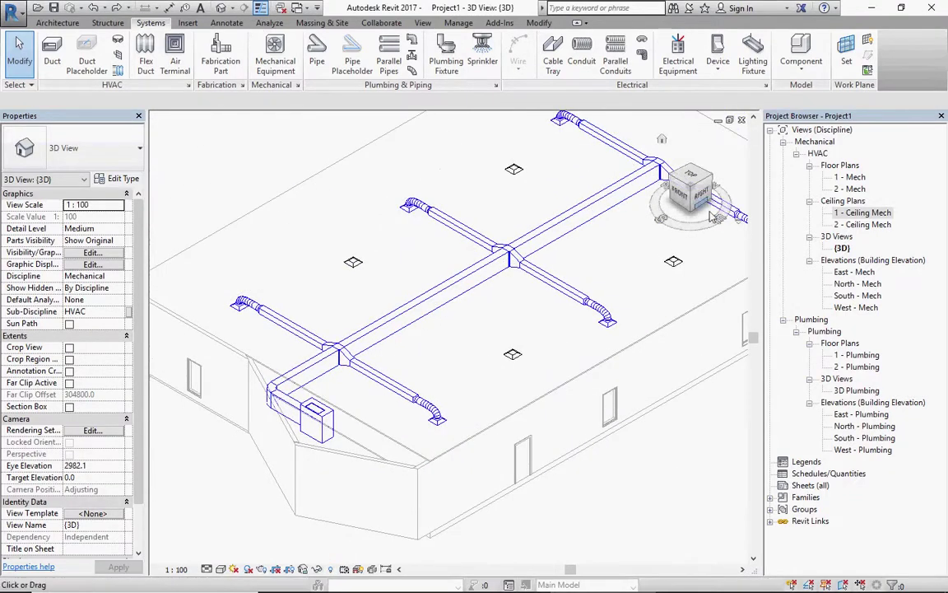
{"action": "scroll", "coordinate": [304, 408], "scroll_direction": "up", "scroll_amount": 1}
{"action": "scroll", "coordinate": [302, 410], "scroll_direction": "up", "scroll_amount": 1}
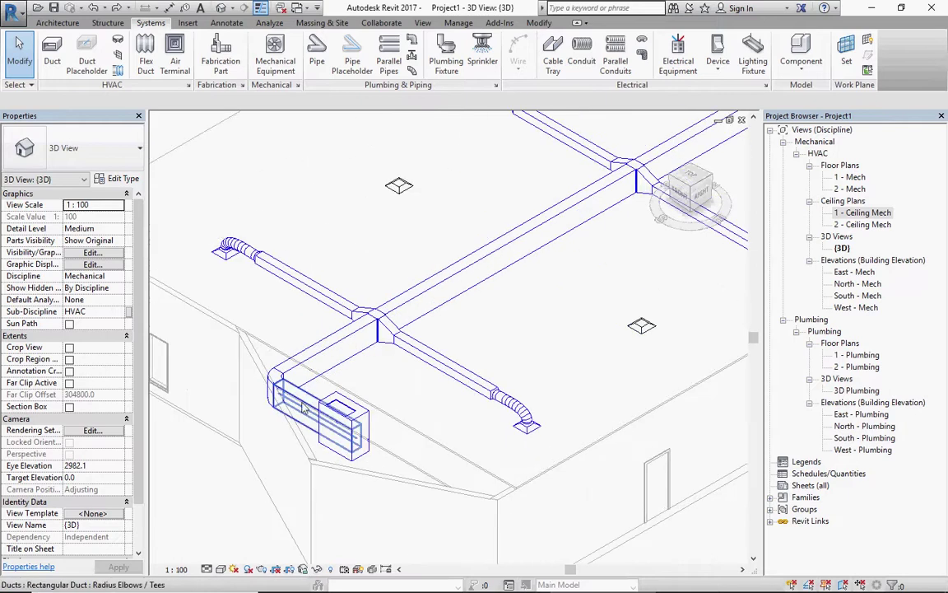
Resize the duct segment beside the air-handling unit to 600 x 600
{"action": "left_click", "coordinate": [303, 408]}
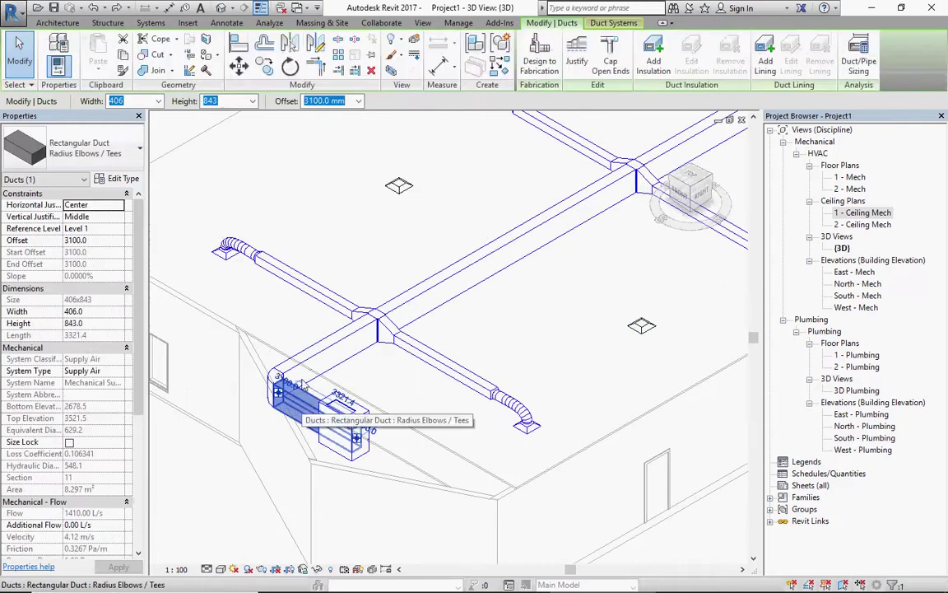
{"action": "left_click", "coordinate": [158, 101]}
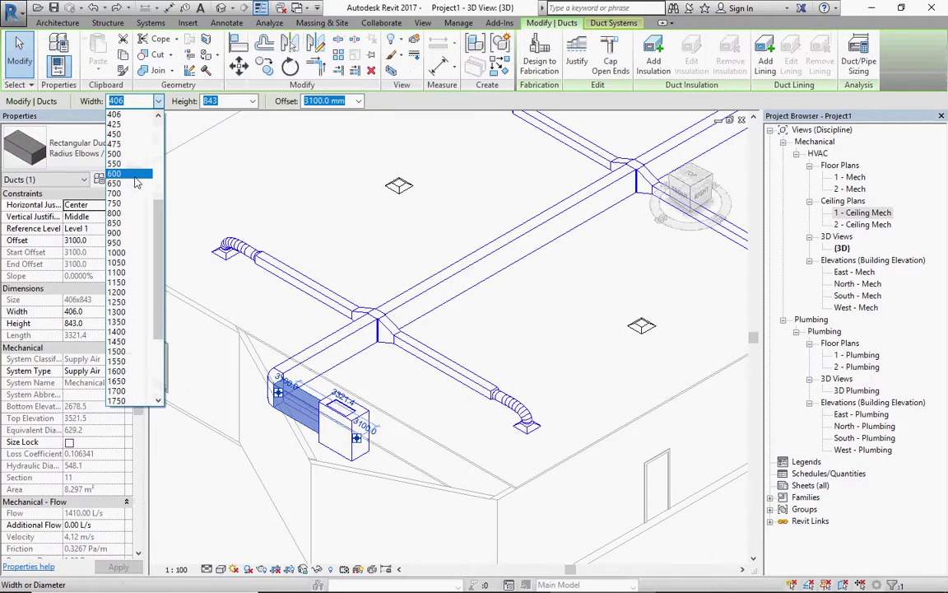
{"action": "left_click", "coordinate": [136, 175]}
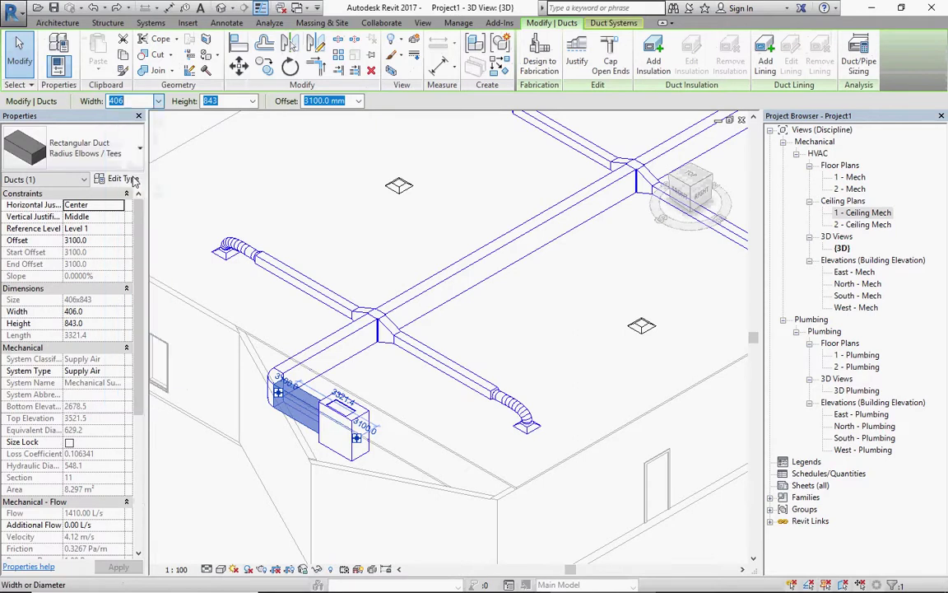
{"action": "left_click", "coordinate": [252, 101]}
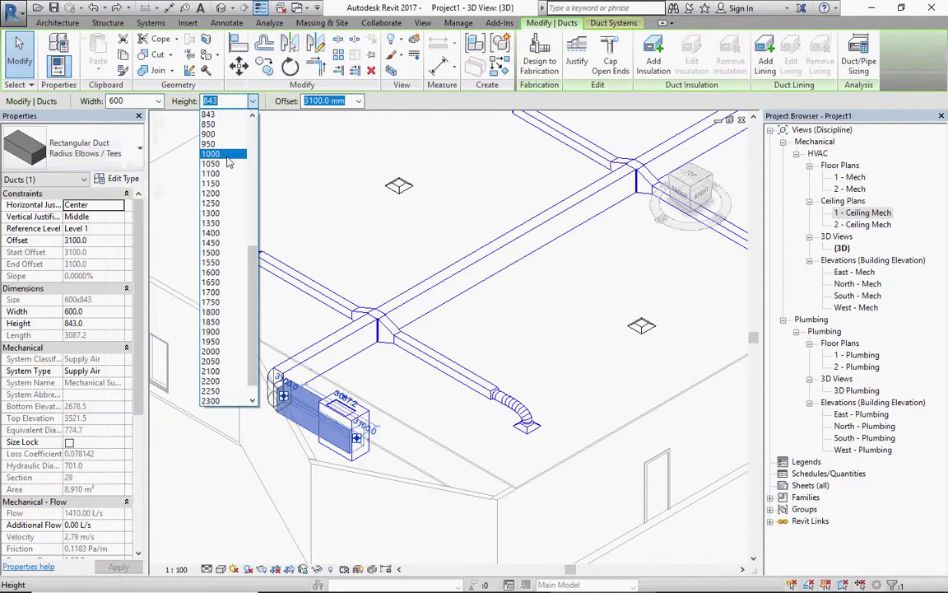
{"action": "scroll", "coordinate": [228, 157], "scroll_direction": "up", "scroll_amount": 2}
{"action": "scroll", "coordinate": [220, 144], "scroll_direction": "up", "scroll_amount": 1}
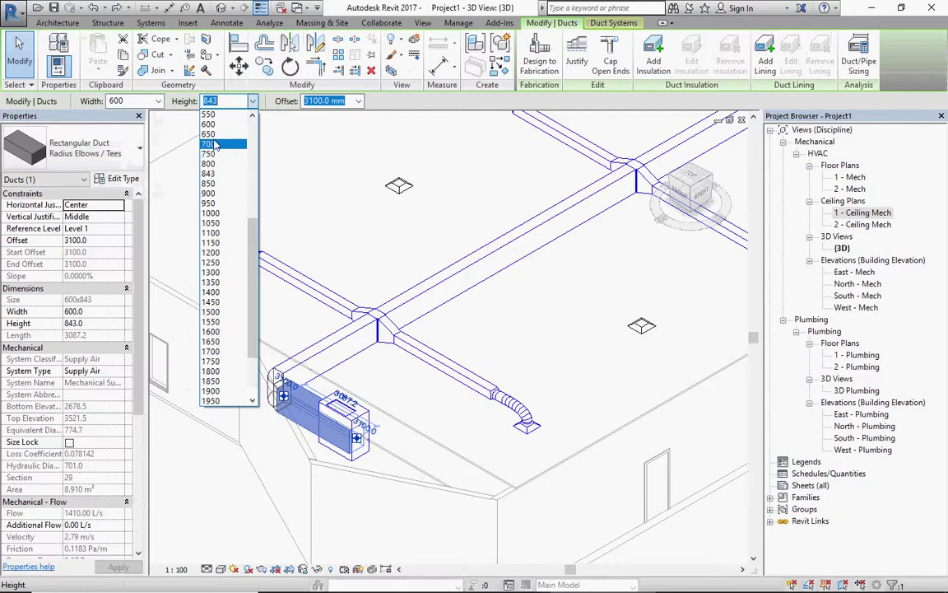
{"action": "left_click", "coordinate": [212, 125]}
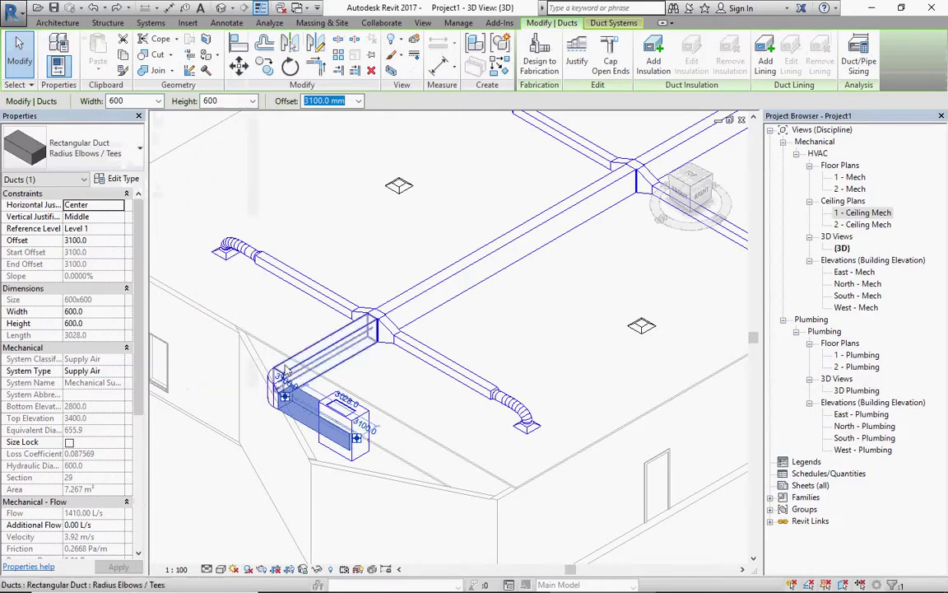
{"action": "scroll", "coordinate": [277, 392], "scroll_direction": "up", "scroll_amount": 3}
Resize the next duct leading to the tee to 600 x 600, then clear the selection
{"action": "left_click", "coordinate": [315, 350]}
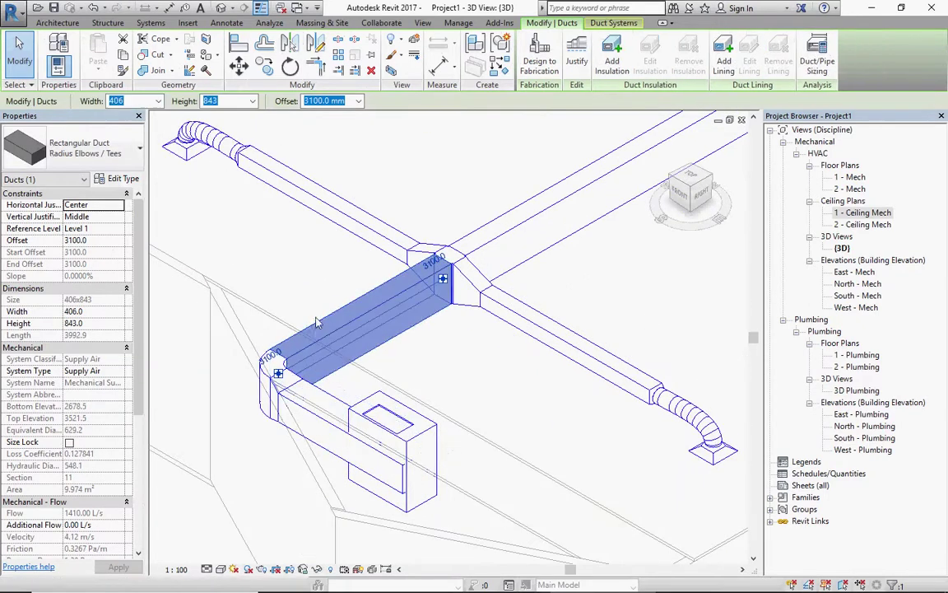
{"action": "left_click", "coordinate": [156, 101]}
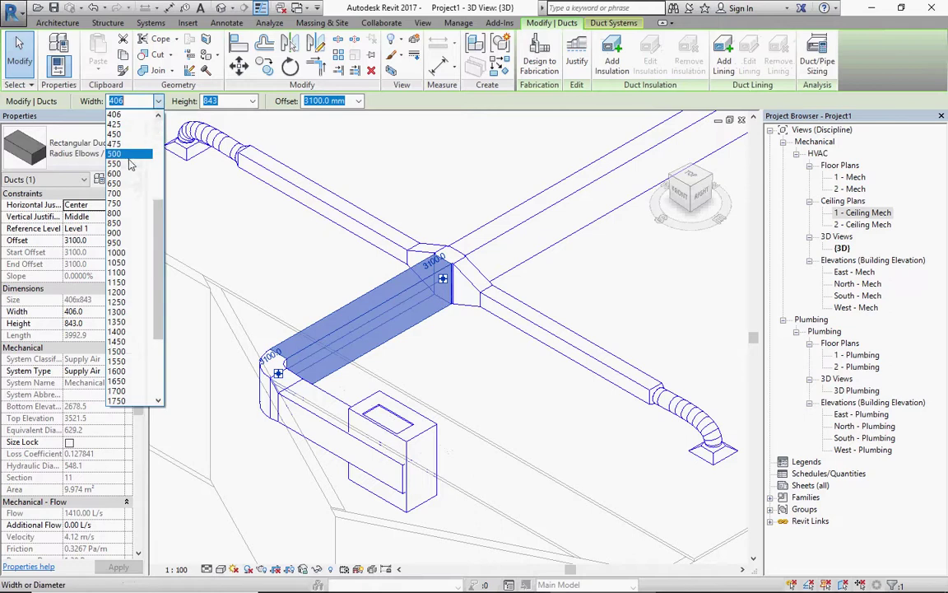
{"action": "left_click", "coordinate": [122, 176]}
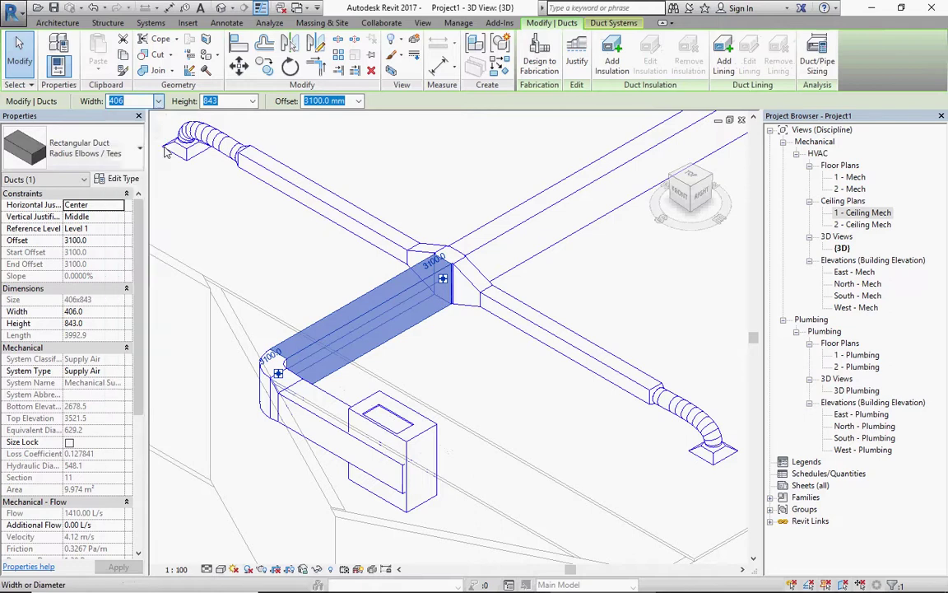
{"action": "left_click", "coordinate": [253, 100]}
{"action": "scroll", "coordinate": [222, 125], "scroll_direction": "up", "scroll_amount": 1}
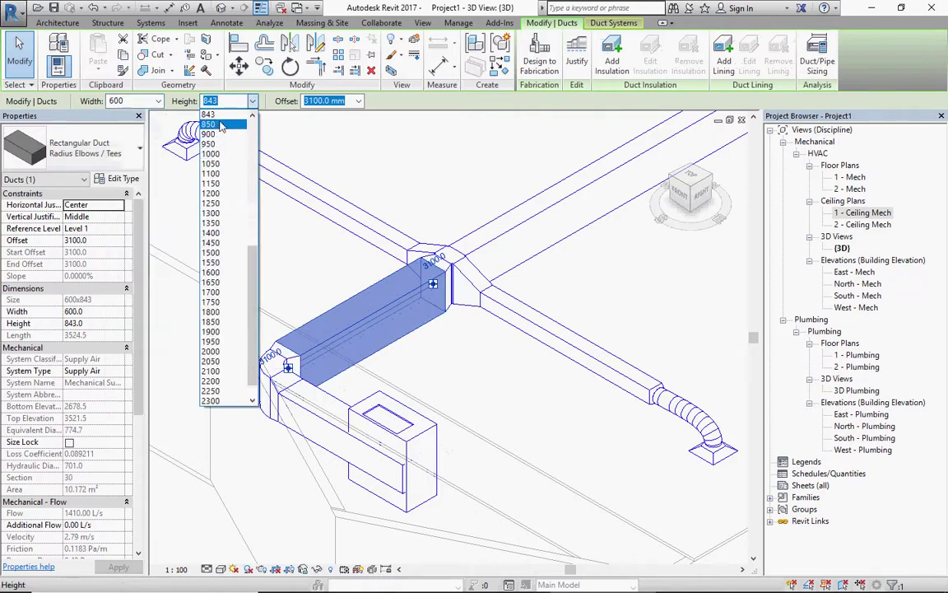
{"action": "scroll", "coordinate": [223, 125], "scroll_direction": "up", "scroll_amount": 1}
{"action": "scroll", "coordinate": [218, 122], "scroll_direction": "up", "scroll_amount": 1}
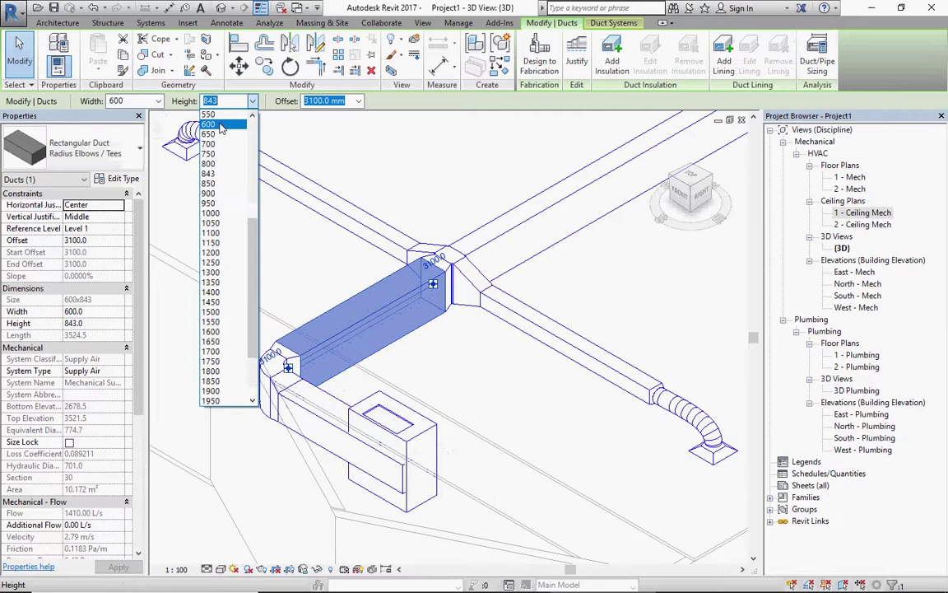
{"action": "left_click", "coordinate": [208, 115]}
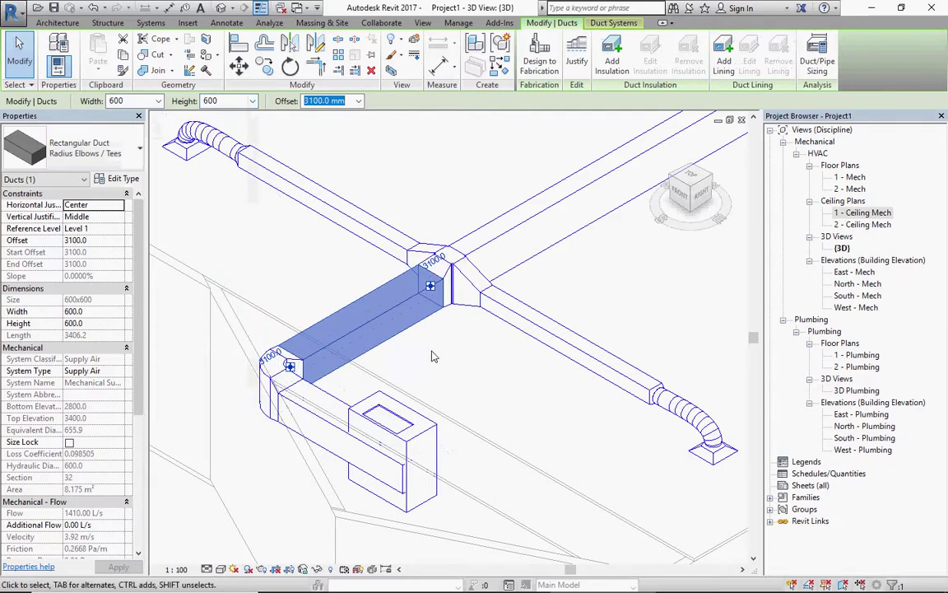
{"action": "key", "text": "Escape"}
Resize the elbow fitting by the air-handling unit to 600 wide and 600 high
{"action": "scroll", "coordinate": [274, 376], "scroll_direction": "up", "scroll_amount": 2}
{"action": "scroll", "coordinate": [272, 376], "scroll_direction": "up", "scroll_amount": 2}
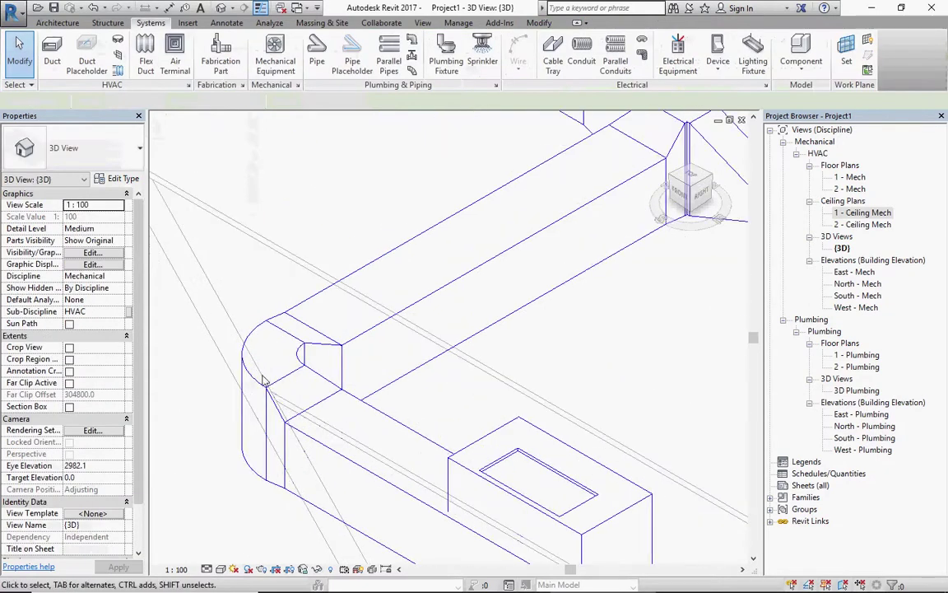
{"action": "left_click", "coordinate": [262, 389]}
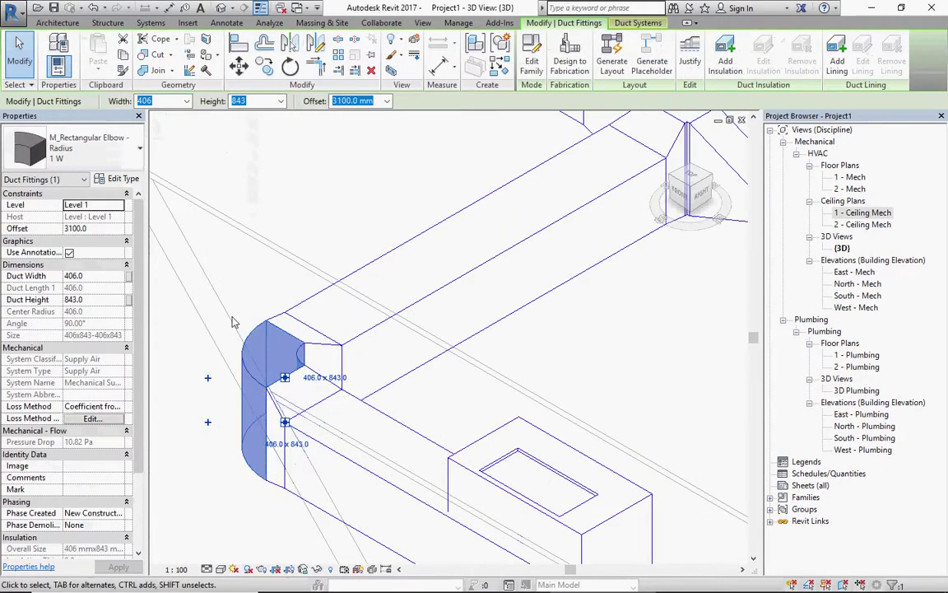
{"action": "left_click", "coordinate": [188, 101]}
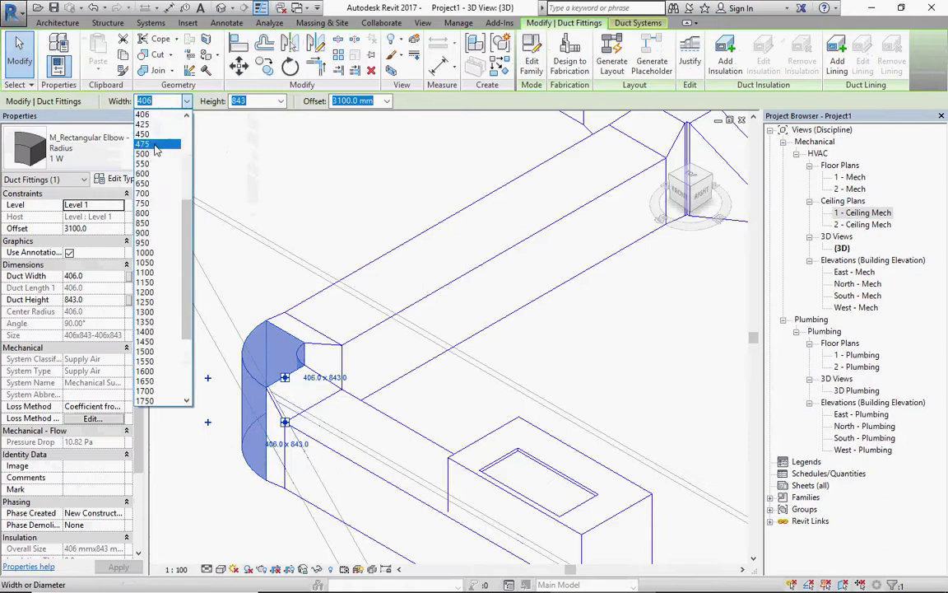
{"action": "key", "text": "Escape"}
{"action": "type", "text": "600"}
{"action": "key", "text": "Tab"}
{"action": "left_click", "coordinate": [281, 101]}
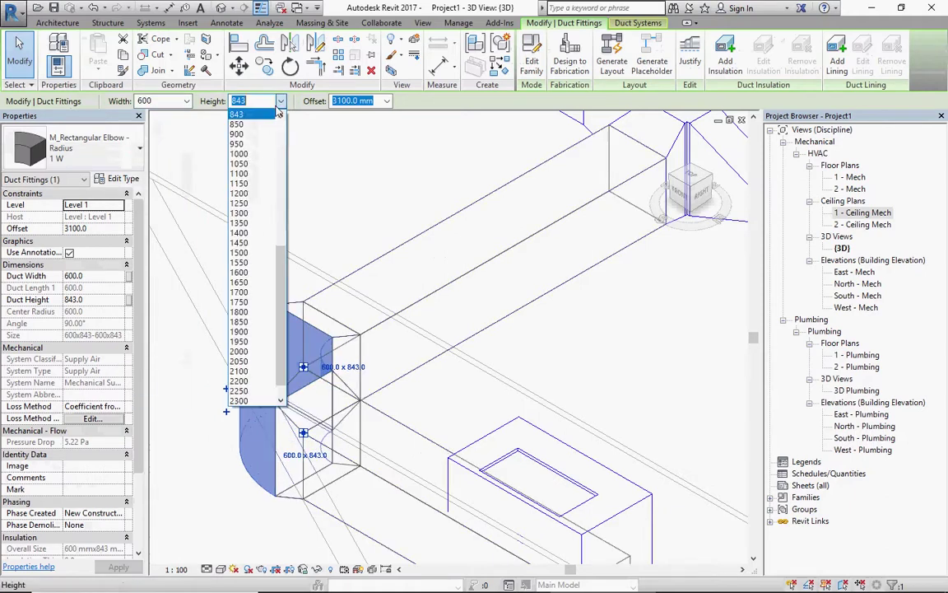
{"action": "scroll", "coordinate": [251, 133], "scroll_direction": "up", "scroll_amount": 2}
{"action": "scroll", "coordinate": [250, 132], "scroll_direction": "up", "scroll_amount": 1}
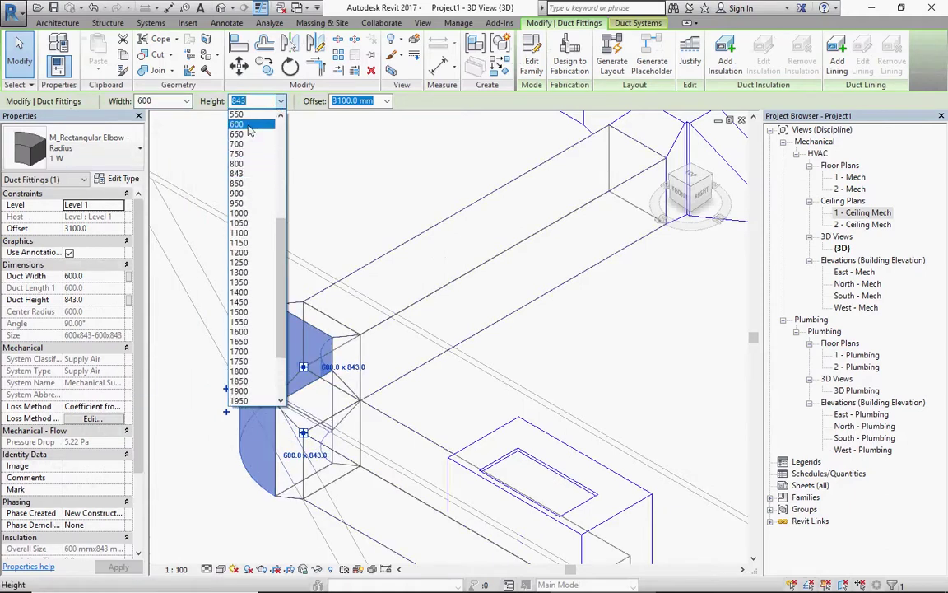
{"action": "left_click", "coordinate": [237, 118]}
{"action": "left_click", "coordinate": [534, 352]}
Resize the main supply duct continuing past the tee to 600 x 600
{"action": "scroll", "coordinate": [288, 379], "scroll_direction": "down", "scroll_amount": 4}
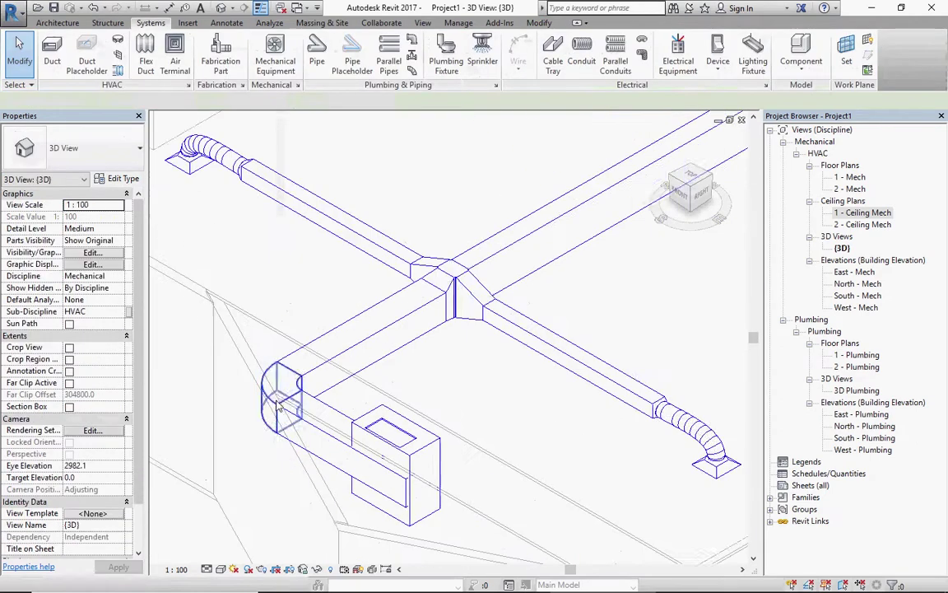
{"action": "scroll", "coordinate": [452, 279], "scroll_direction": "up", "scroll_amount": 3}
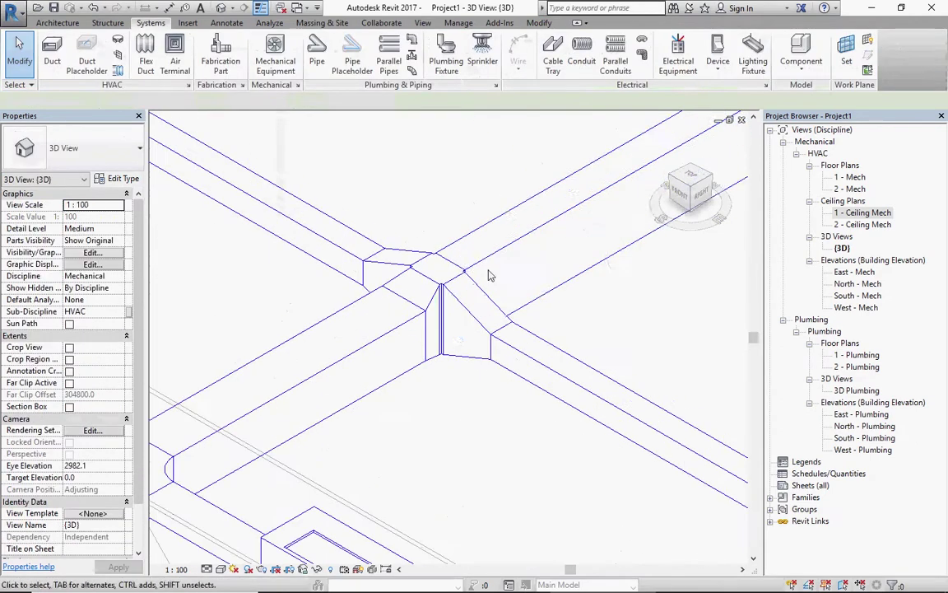
{"action": "left_click", "coordinate": [498, 259]}
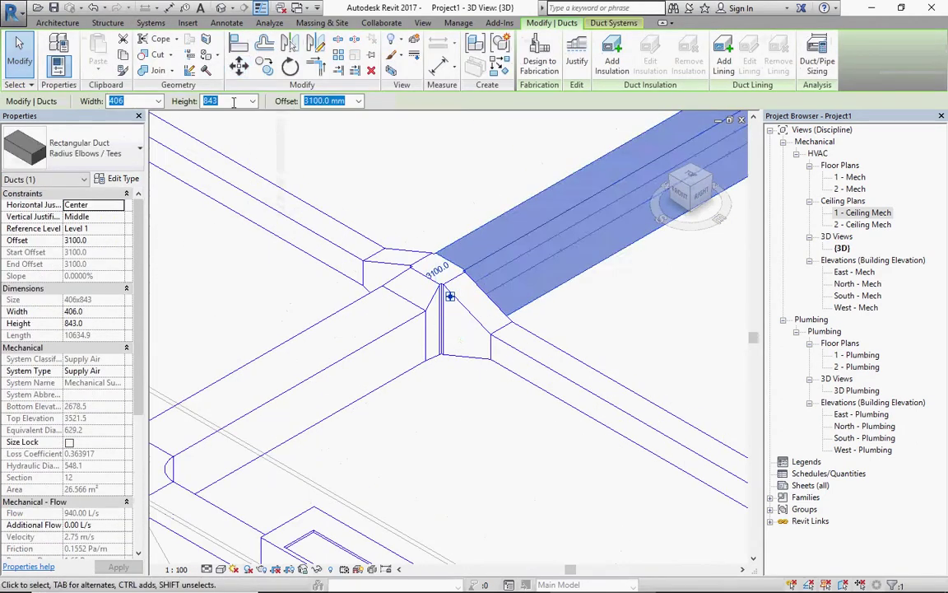
{"action": "left_click", "coordinate": [158, 100]}
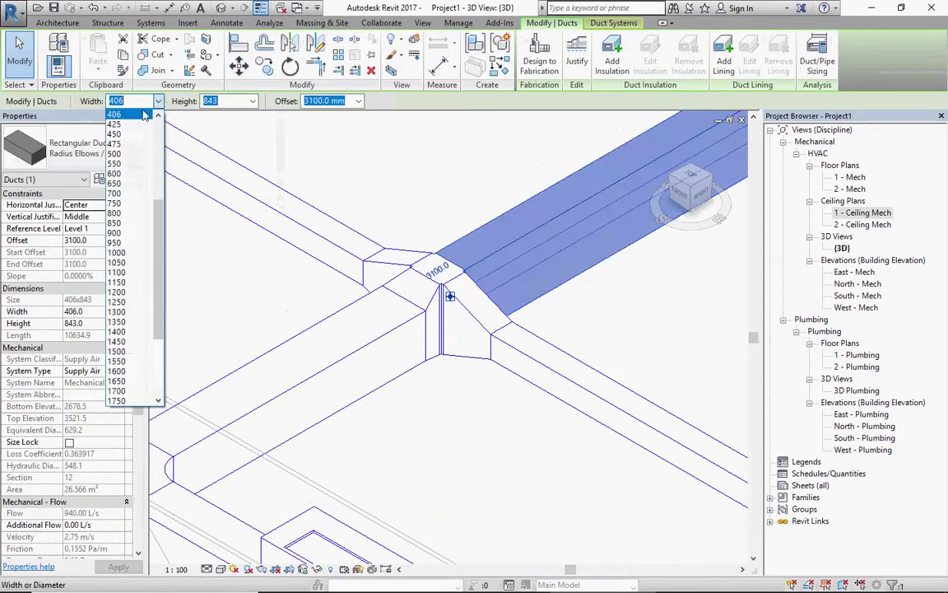
{"action": "left_click", "coordinate": [115, 158]}
{"action": "left_click", "coordinate": [240, 102]}
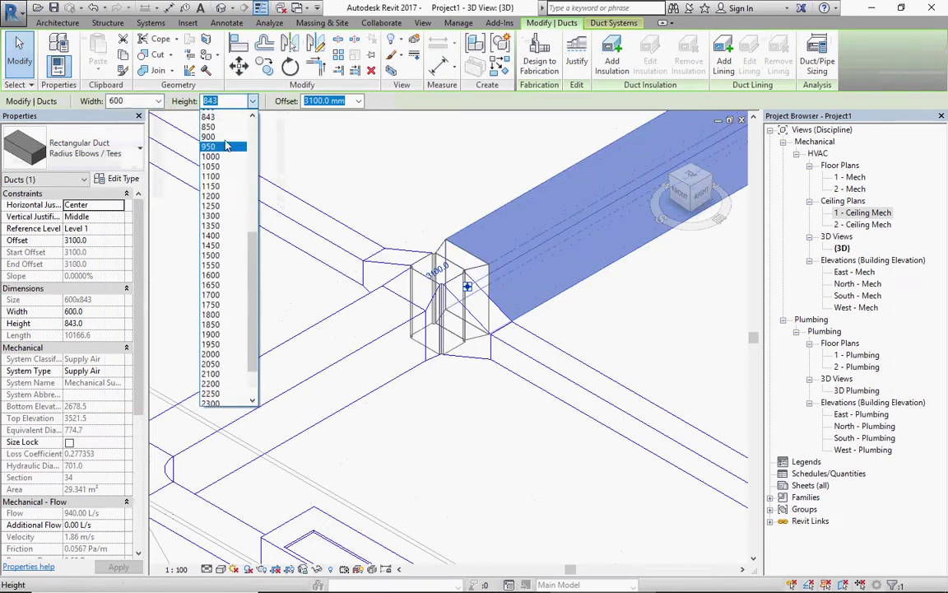
{"action": "scroll", "coordinate": [229, 143], "scroll_direction": "up", "scroll_amount": 3}
{"action": "scroll", "coordinate": [229, 143], "scroll_direction": "up", "scroll_amount": 3}
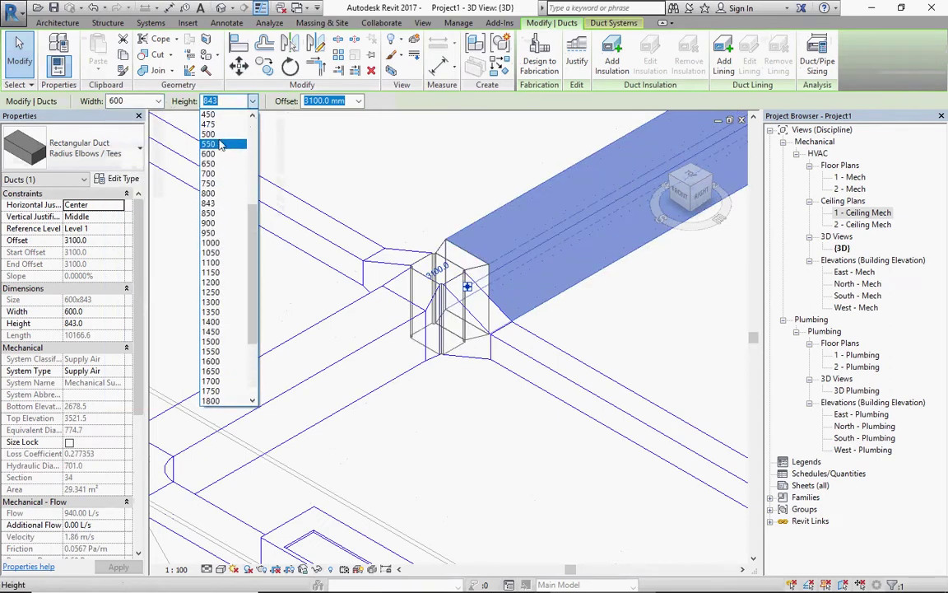
{"action": "left_click", "coordinate": [219, 155]}
Set the cross fitting at the tee to 600 wide, typing 600 for its height
{"action": "key", "text": "Escape"}
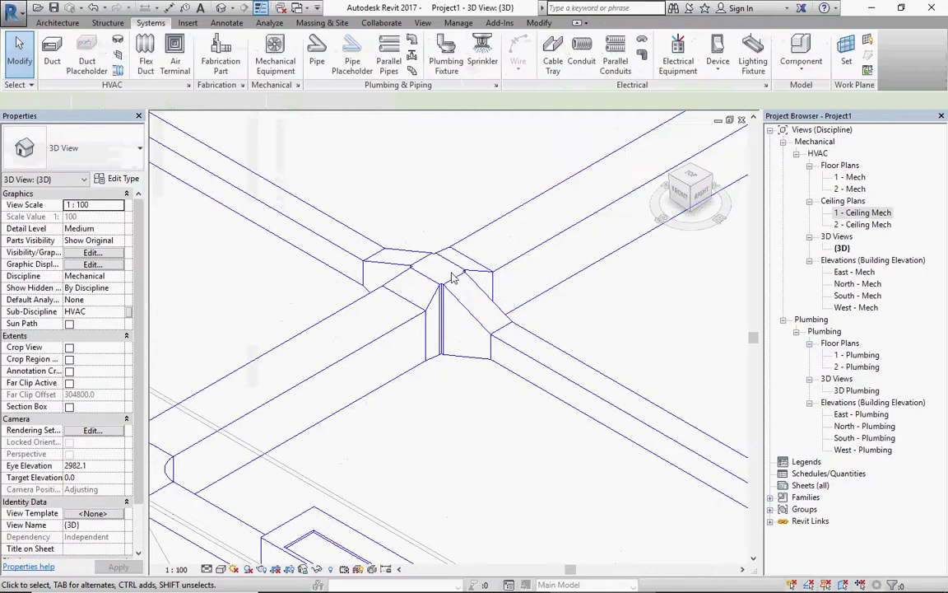
{"action": "left_click", "coordinate": [458, 282]}
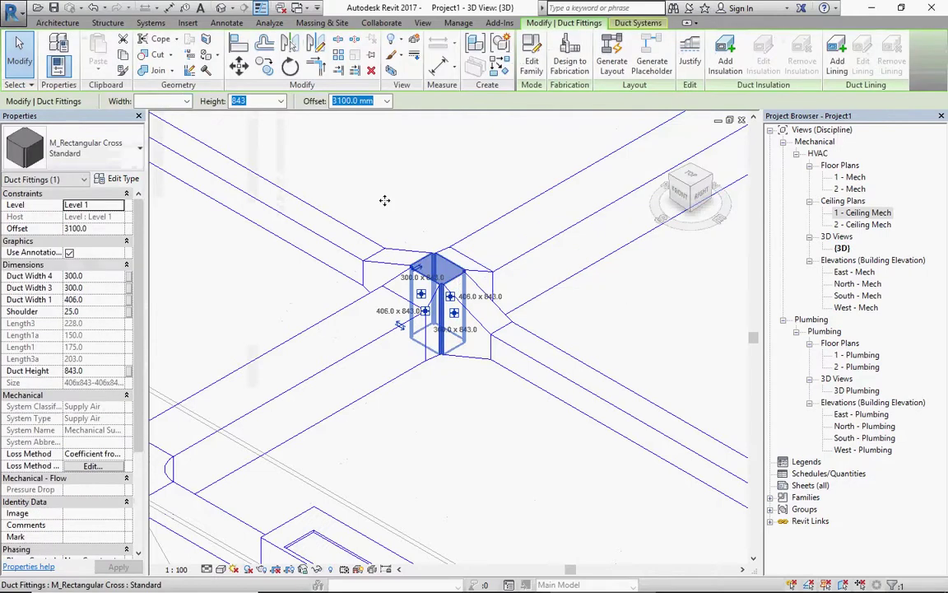
{"action": "left_click", "coordinate": [187, 100]}
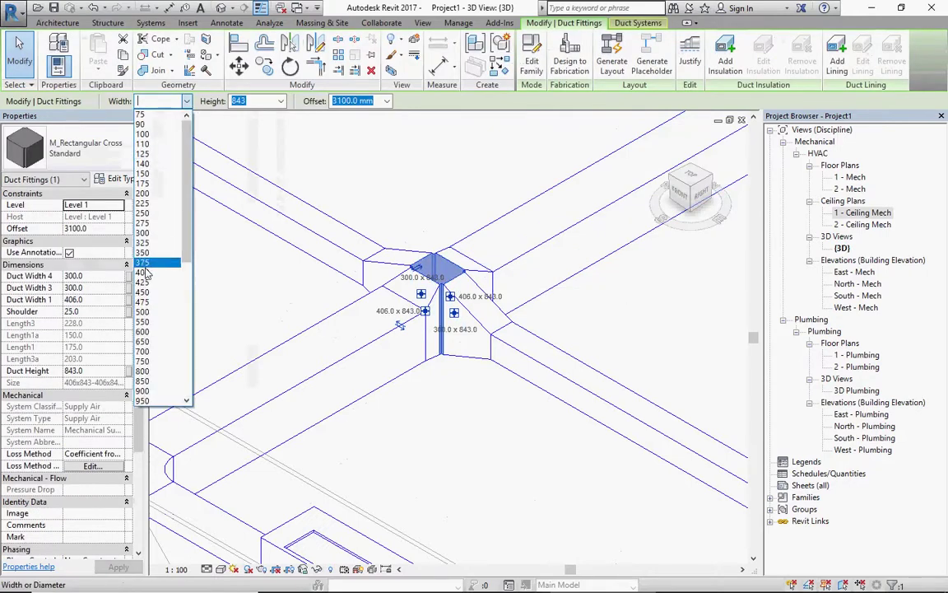
{"action": "left_click", "coordinate": [277, 157]}
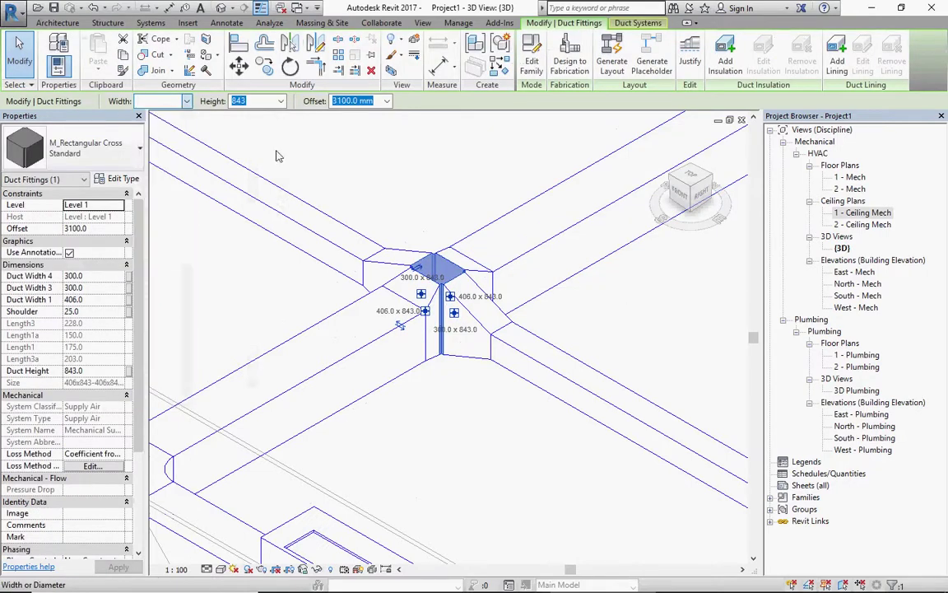
{"action": "left_click", "coordinate": [281, 100]}
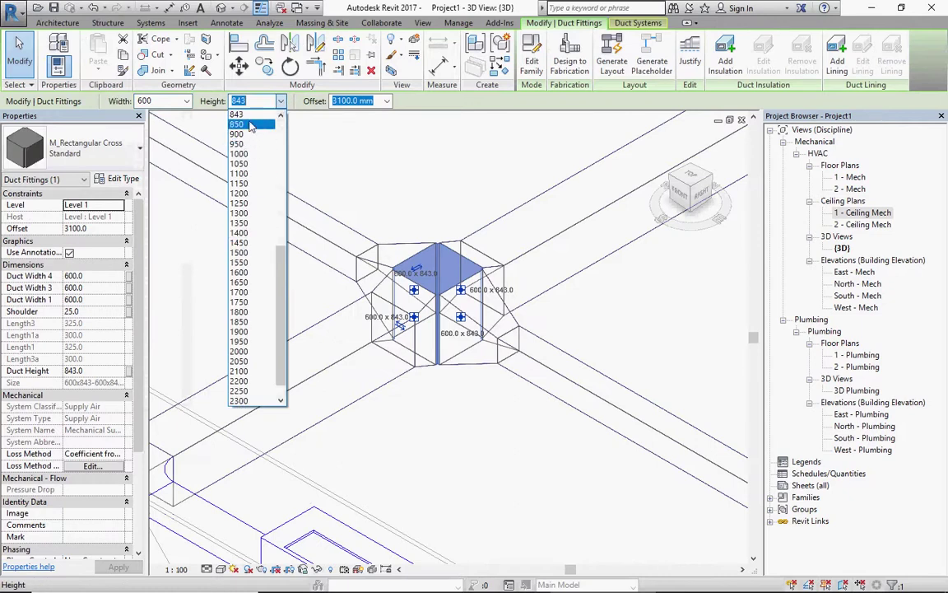
{"action": "scroll", "coordinate": [252, 206], "scroll_direction": "up", "scroll_amount": 1}
{"action": "left_click", "coordinate": [250, 130]}
{"action": "type", "text": "600"}
{"action": "key", "text": "Return"}
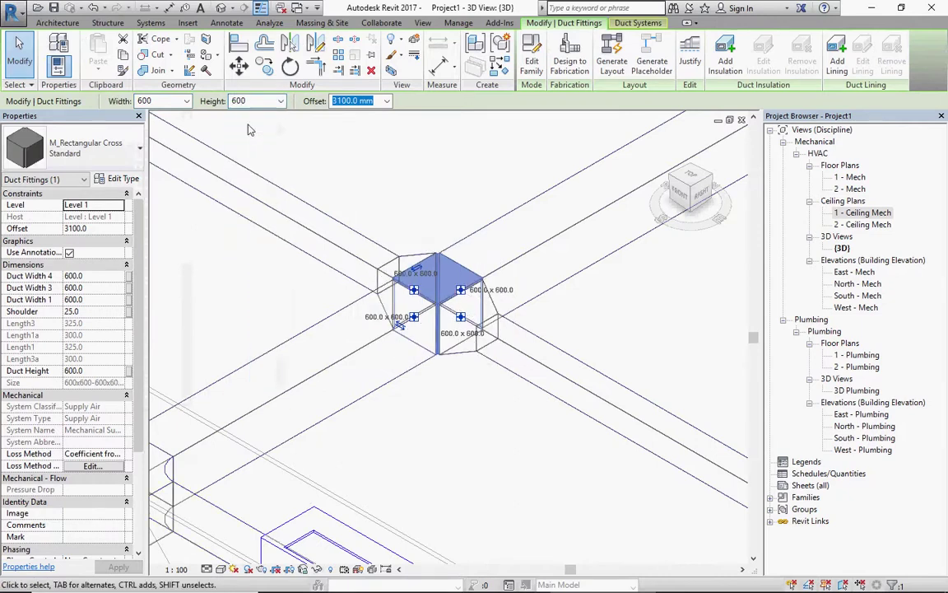
{"action": "left_click", "coordinate": [389, 179]}
{"action": "scroll", "coordinate": [369, 346], "scroll_direction": "down", "scroll_amount": 2}
{"action": "scroll", "coordinate": [370, 346], "scroll_direction": "down", "scroll_amount": 2}
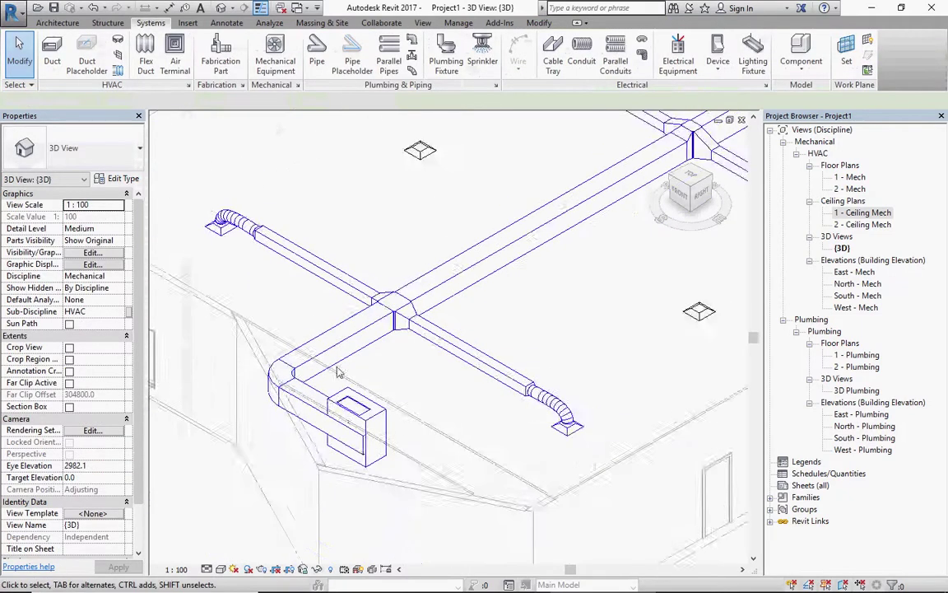
{"action": "scroll", "coordinate": [369, 346], "scroll_direction": "down", "scroll_amount": 2}
{"action": "scroll", "coordinate": [576, 197], "scroll_direction": "up", "scroll_amount": 3}
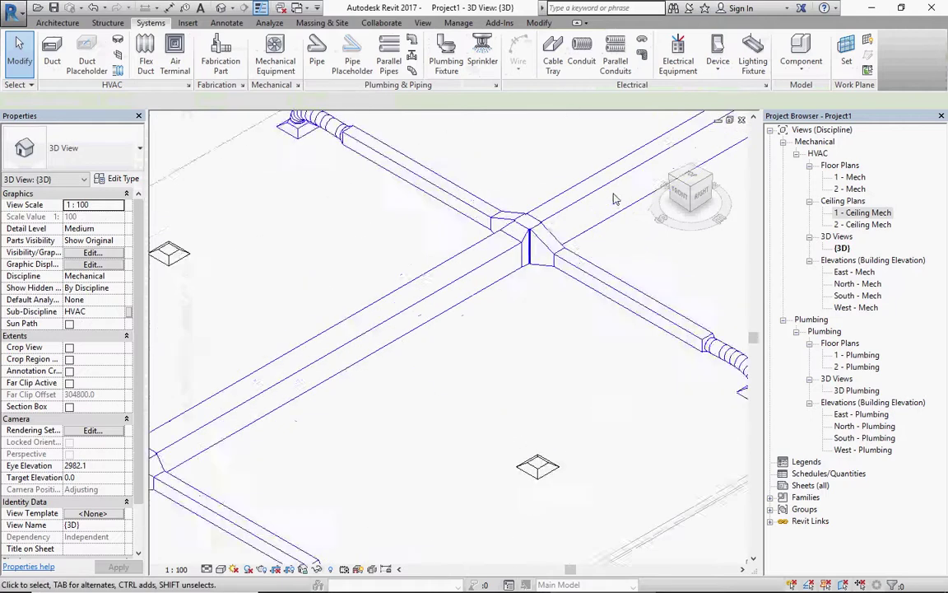
{"action": "scroll", "coordinate": [280, 251], "scroll_direction": "down", "scroll_amount": 3}
{"action": "scroll", "coordinate": [424, 247], "scroll_direction": "up", "scroll_amount": 3}
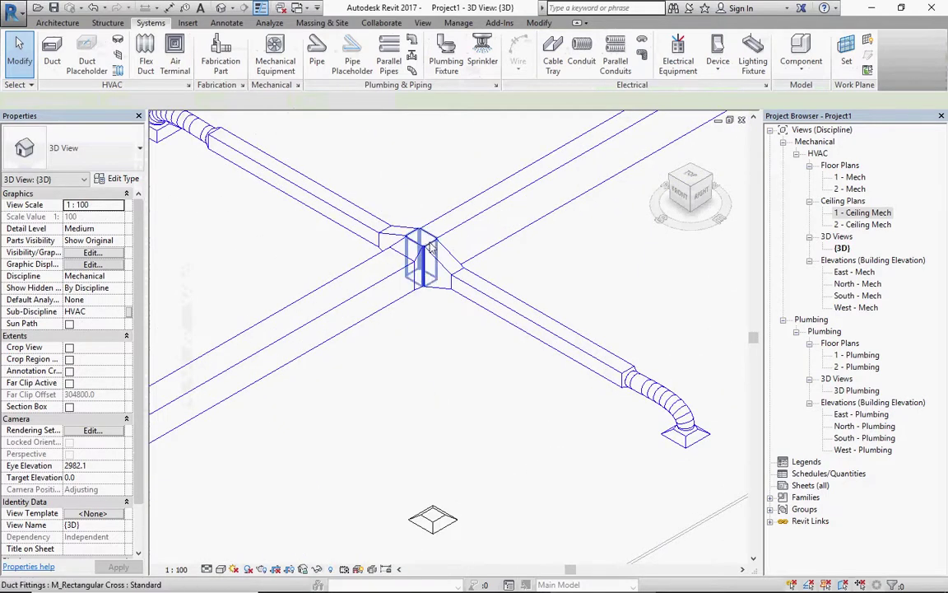
Resize the cross fitting and its upper-right duct together to 600 x 600
{"action": "left_click", "coordinate": [430, 250]}
{"action": "left_click", "coordinate": [448, 224], "text": "ctrl"}
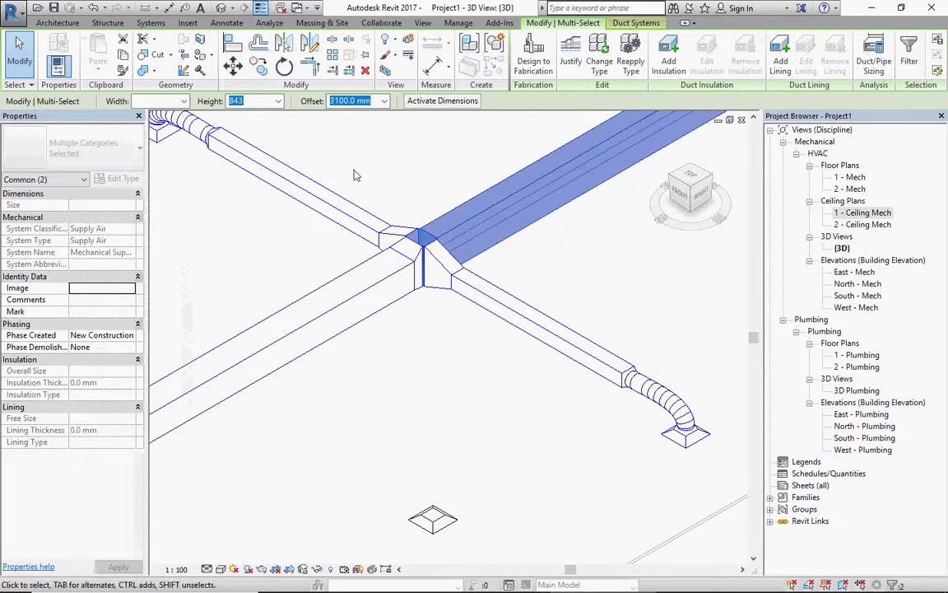
{"action": "left_click", "coordinate": [184, 102]}
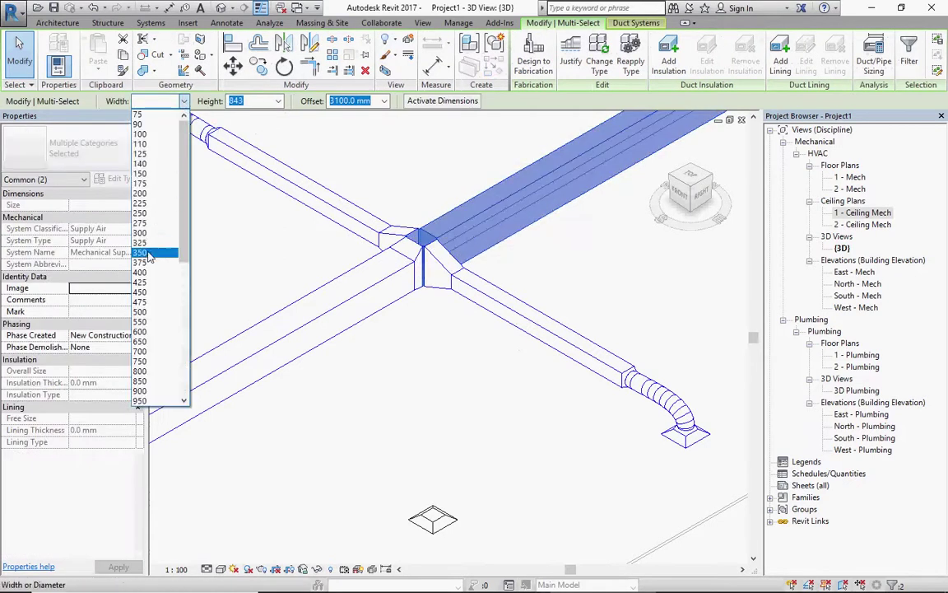
{"action": "left_click", "coordinate": [278, 180]}
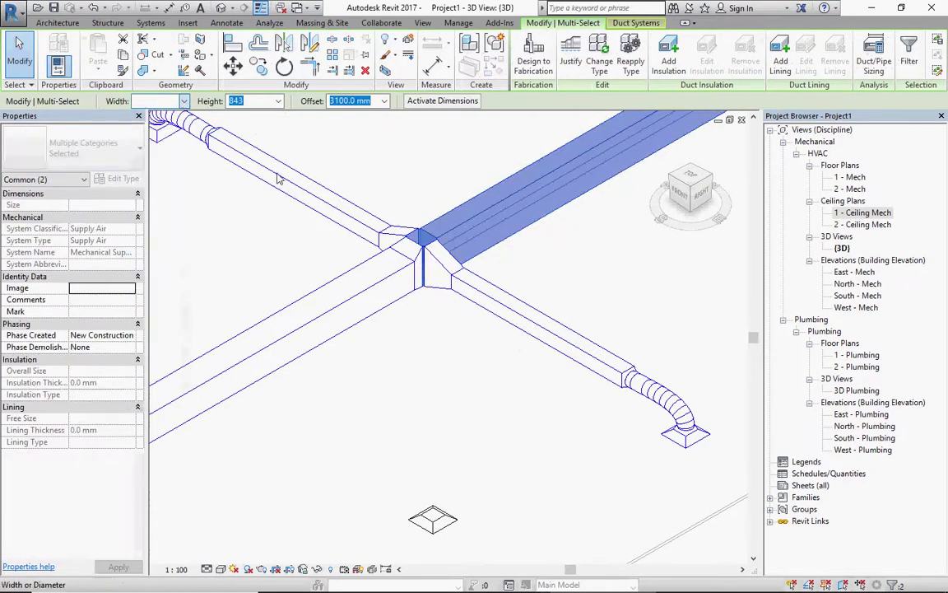
{"action": "left_click", "coordinate": [278, 101]}
{"action": "scroll", "coordinate": [247, 185], "scroll_direction": "up", "scroll_amount": 3}
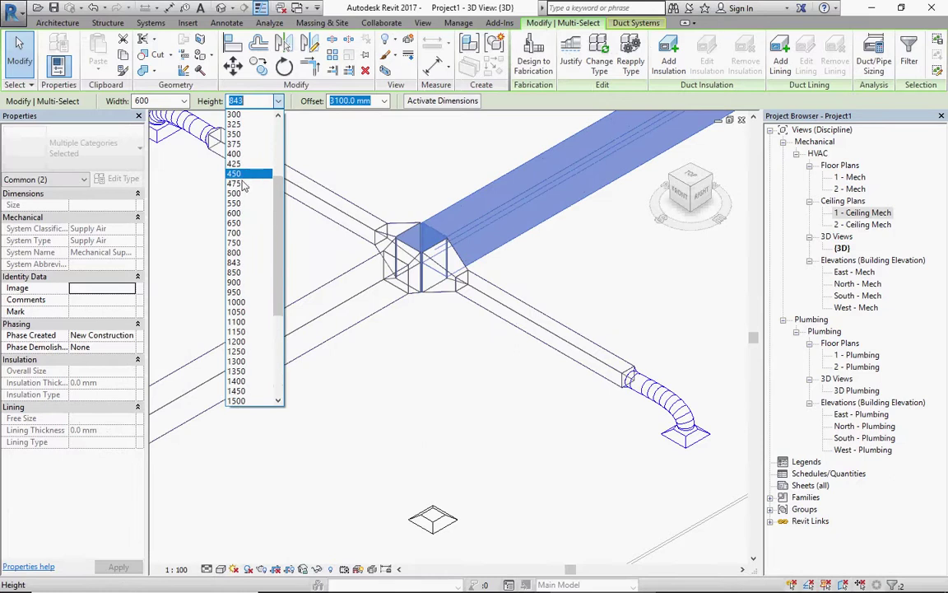
{"action": "left_click", "coordinate": [245, 212]}
{"action": "key", "text": "Escape"}
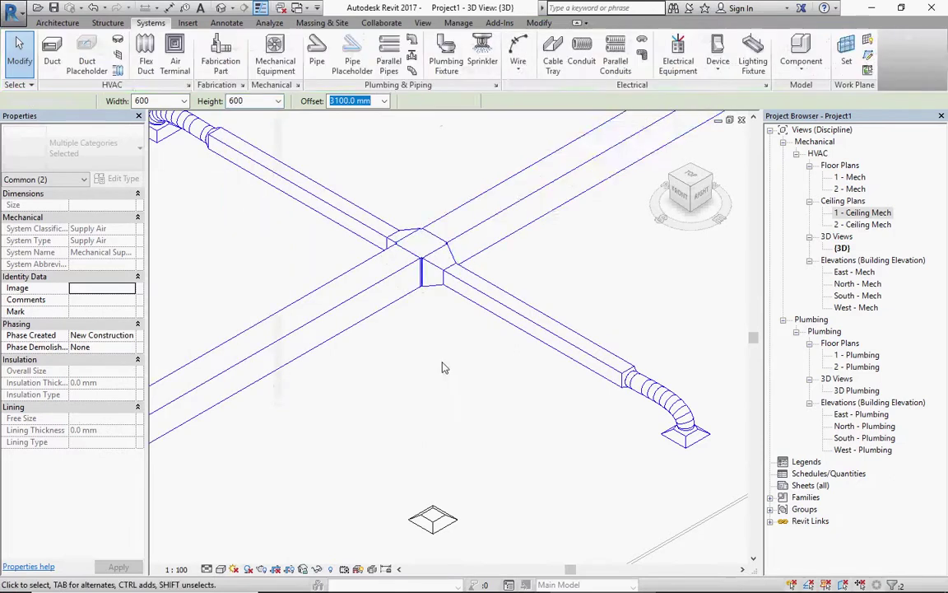
Resize the tee fitting at the upper junction to 600 x 600
{"action": "scroll", "coordinate": [445, 364], "scroll_direction": "down", "scroll_amount": 5}
{"action": "scroll", "coordinate": [605, 212], "scroll_direction": "up", "scroll_amount": 5}
{"action": "scroll", "coordinate": [605, 212], "scroll_direction": "up", "scroll_amount": 1}
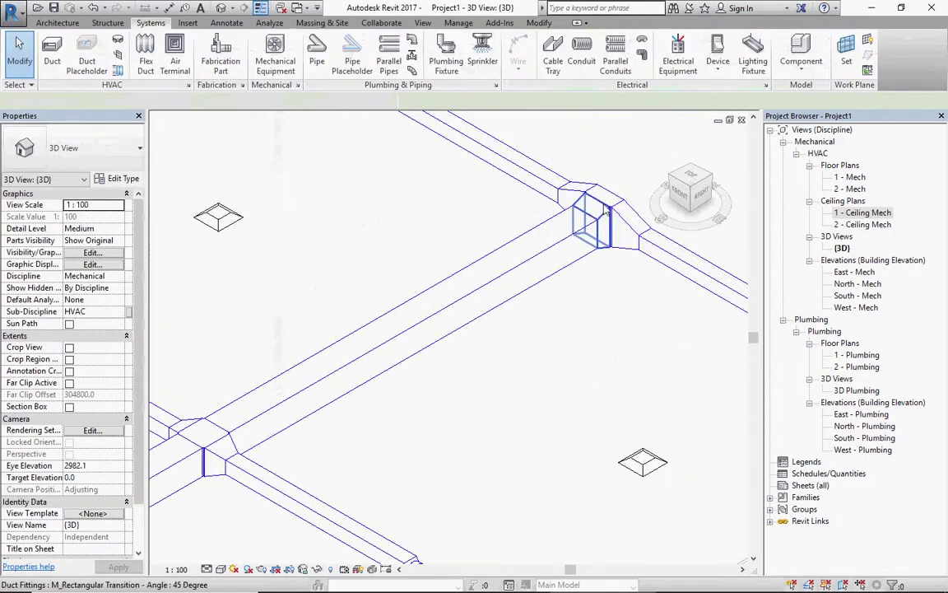
{"action": "left_click", "coordinate": [609, 210]}
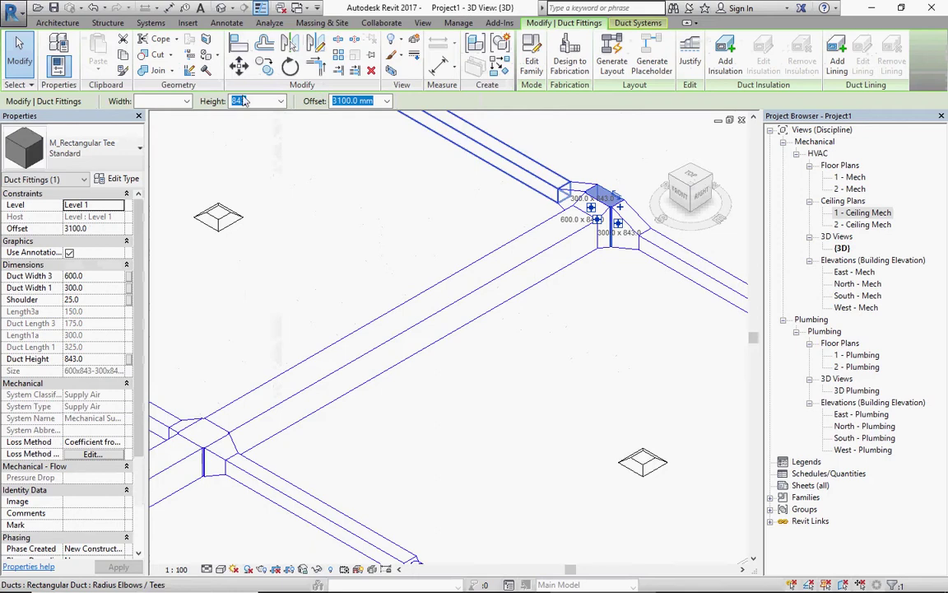
{"action": "left_click", "coordinate": [188, 100]}
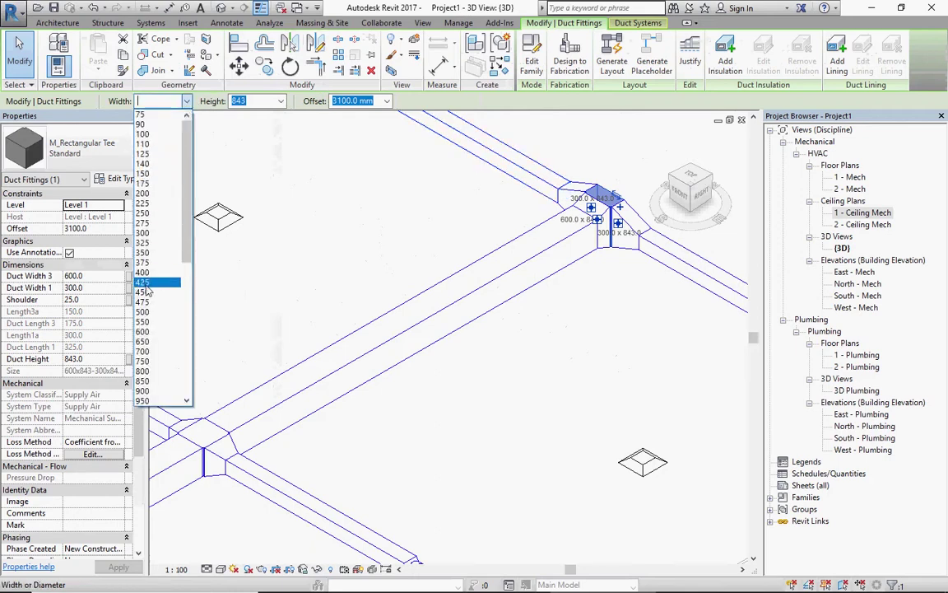
{"action": "left_click", "coordinate": [144, 331]}
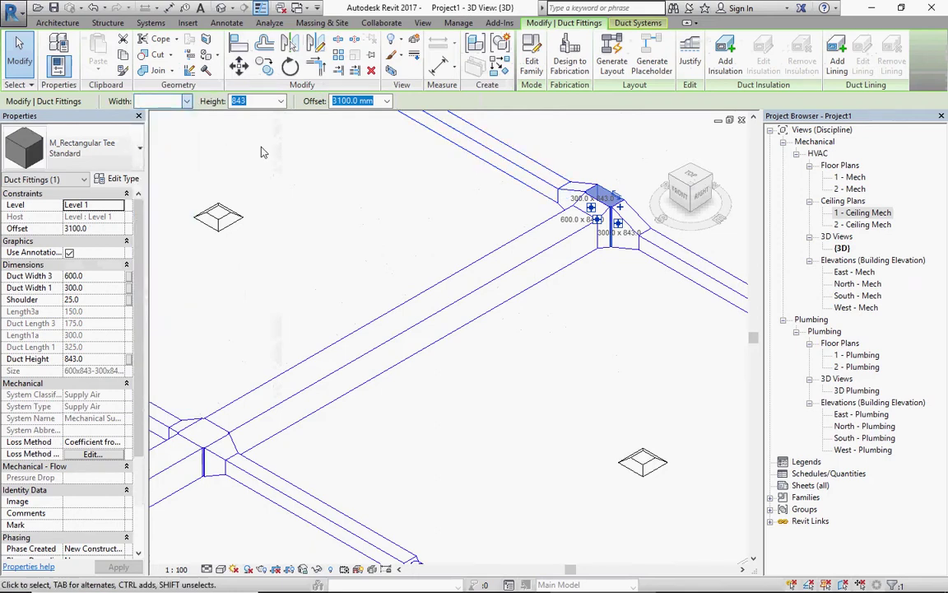
{"action": "left_click", "coordinate": [281, 101]}
{"action": "scroll", "coordinate": [255, 156], "scroll_direction": "up", "scroll_amount": 3}
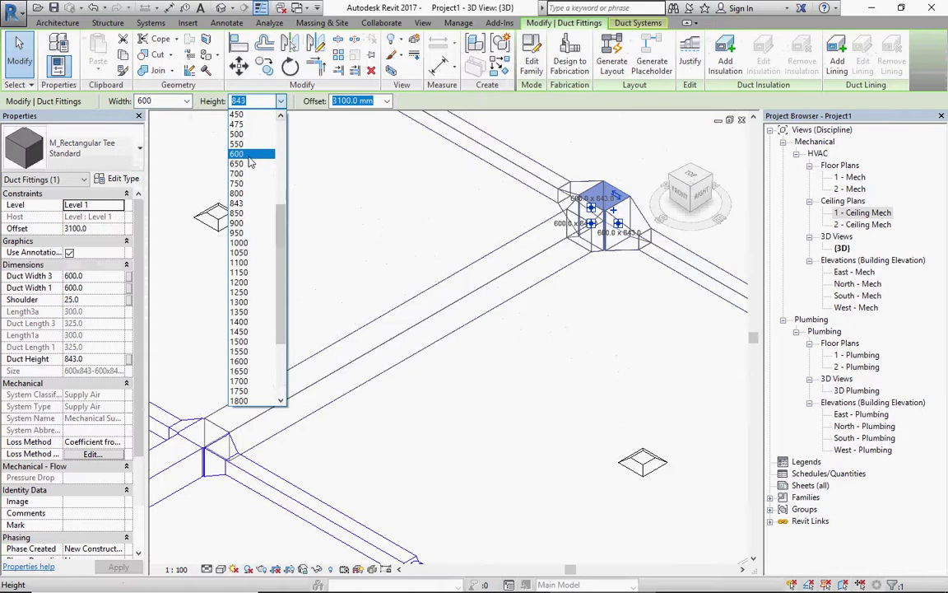
{"action": "left_click", "coordinate": [255, 160]}
{"action": "key", "text": "ctrl+z"}
{"action": "left_click", "coordinate": [646, 311]}
{"action": "scroll", "coordinate": [646, 310], "scroll_direction": "down", "scroll_amount": 5}
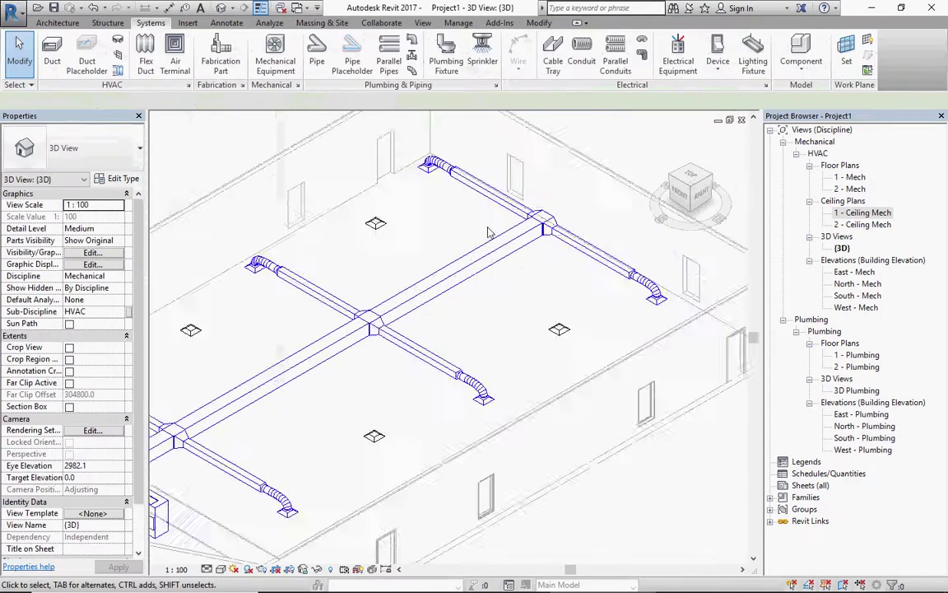
{"action": "scroll", "coordinate": [494, 329], "scroll_direction": "down", "scroll_amount": 3}
{"action": "scroll", "coordinate": [247, 432], "scroll_direction": "up", "scroll_amount": 4}
Open the 1 - Ceiling Mech ceiling plan from the Project Browser
{"action": "scroll", "coordinate": [247, 432], "scroll_direction": "down", "scroll_amount": 2}
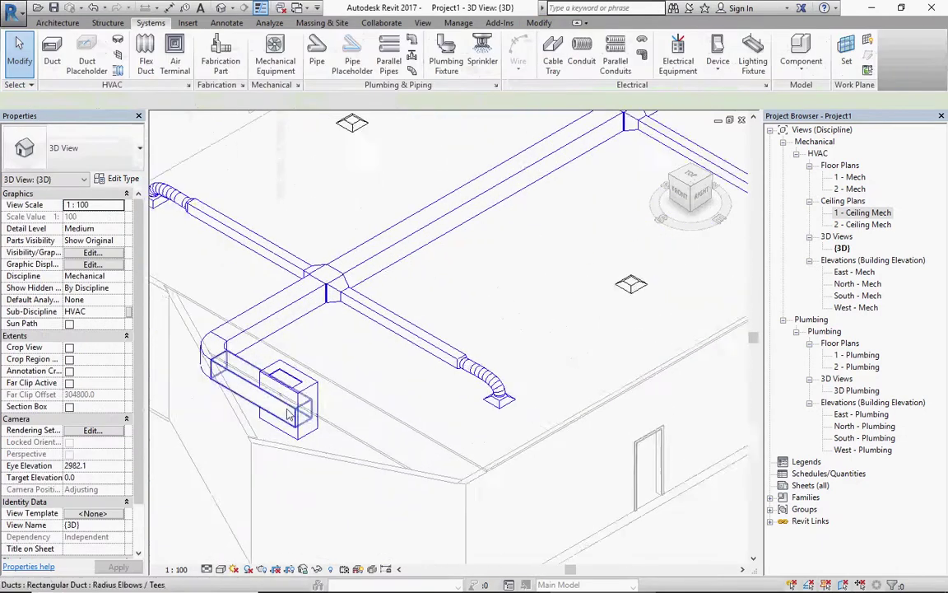
{"action": "scroll", "coordinate": [255, 424], "scroll_direction": "down", "scroll_amount": 1}
{"action": "scroll", "coordinate": [327, 409], "scroll_direction": "down", "scroll_amount": 1}
{"action": "scroll", "coordinate": [327, 409], "scroll_direction": "down", "scroll_amount": 1}
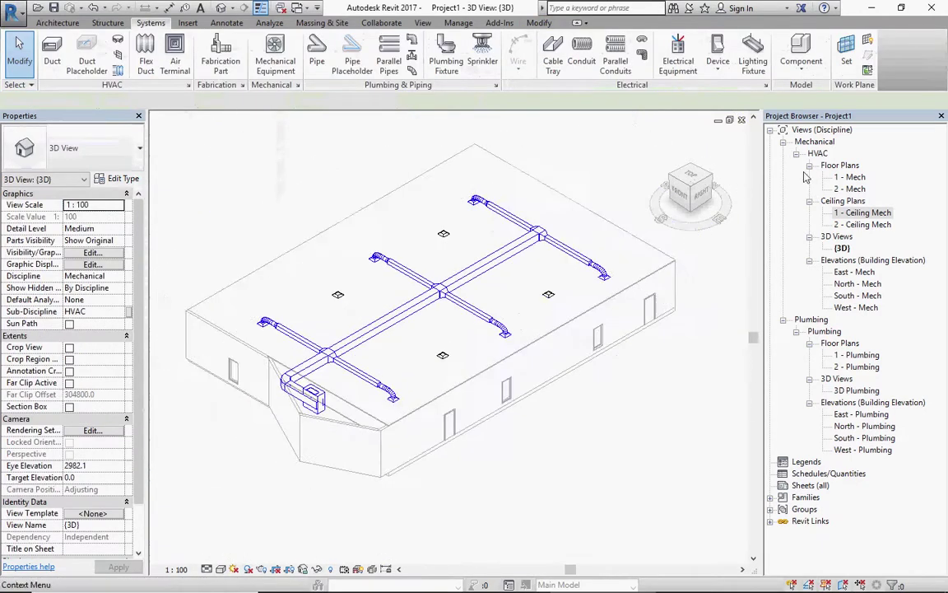
{"action": "double_click", "coordinate": [851, 177]}
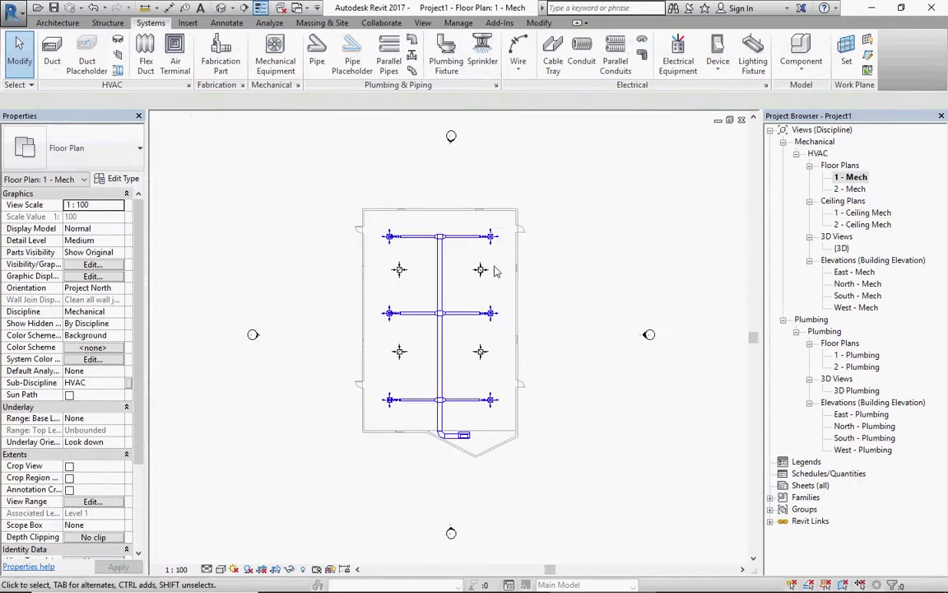
{"action": "double_click", "coordinate": [861, 213]}
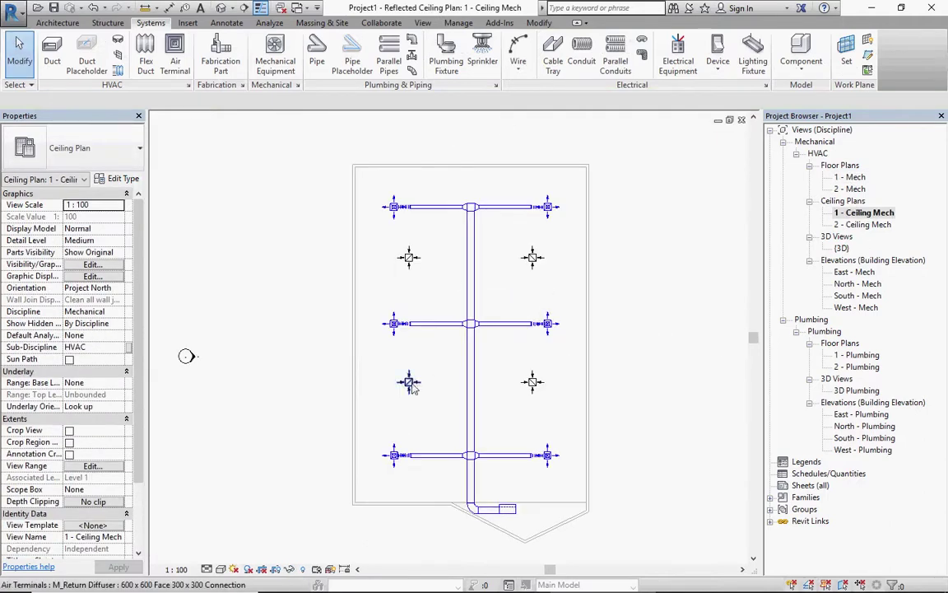
Create a Return Air duct system from the return diffusers, with the air handling unit as equipment
{"action": "left_click", "coordinate": [409, 383]}
{"action": "left_click", "coordinate": [532, 258], "text": "ctrl"}
{"action": "left_click", "coordinate": [532, 381], "text": "ctrl"}
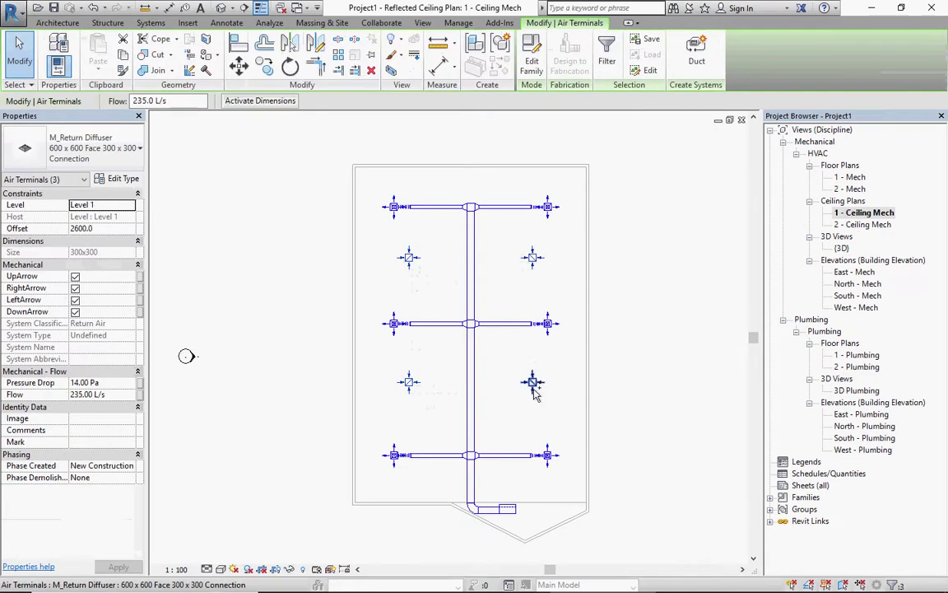
{"action": "left_click", "coordinate": [699, 53]}
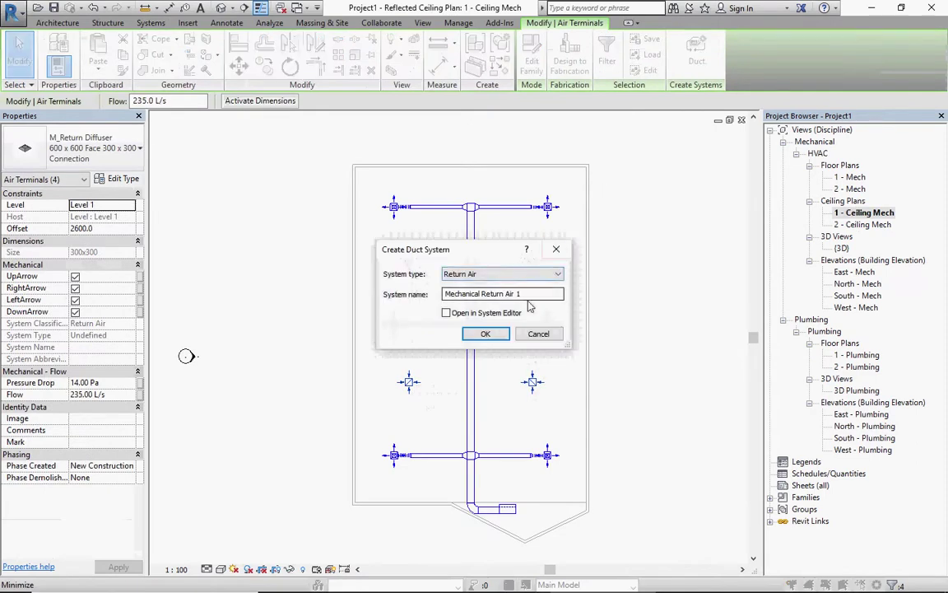
{"action": "left_click", "coordinate": [498, 334]}
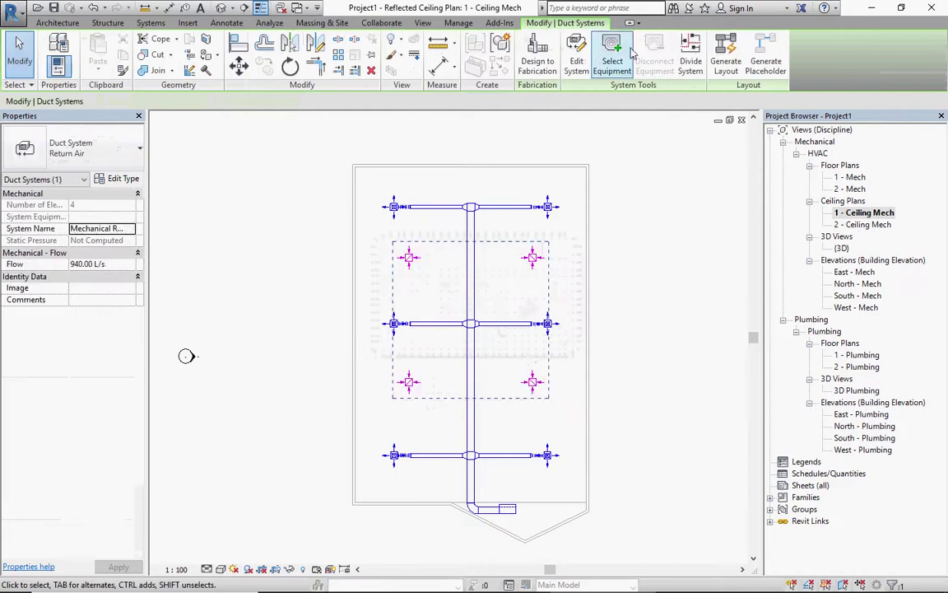
{"action": "left_click", "coordinate": [617, 54]}
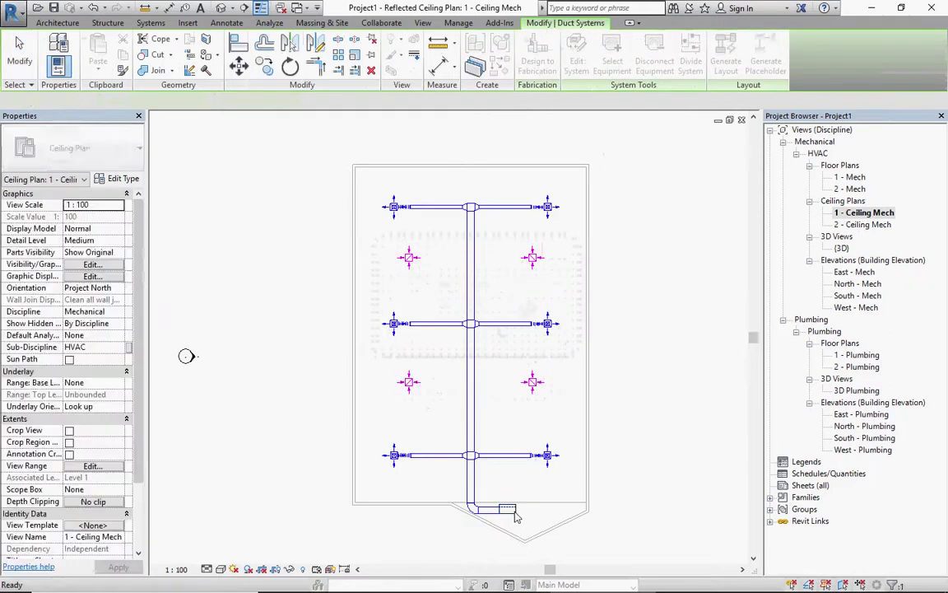
{"action": "left_click", "coordinate": [517, 519]}
Generate the return-air duct layout, step through to solution 5 of 5, and open Duct Conversion Settings
{"action": "left_click", "coordinate": [721, 73]}
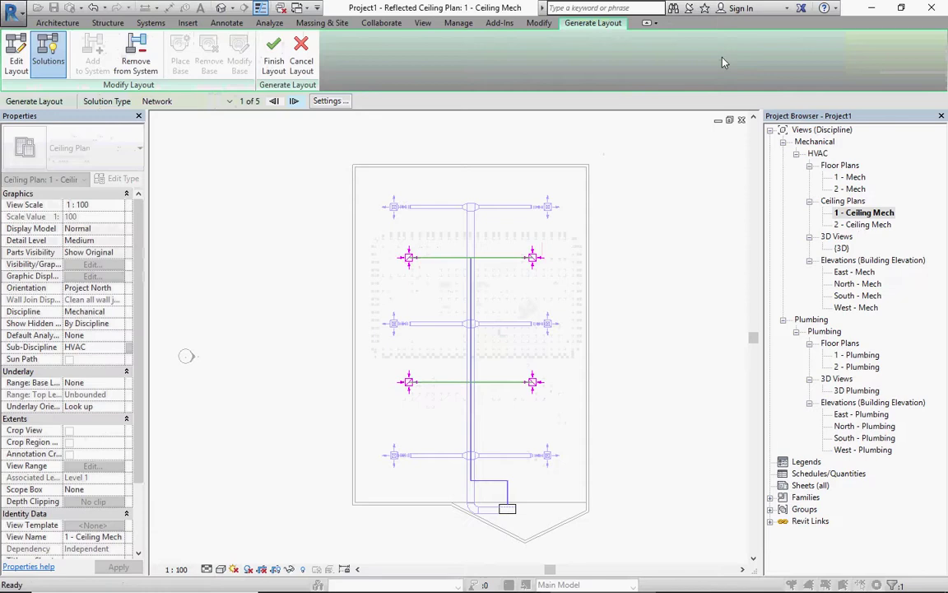
{"action": "left_click", "coordinate": [294, 102]}
{"action": "left_click", "coordinate": [293, 101]}
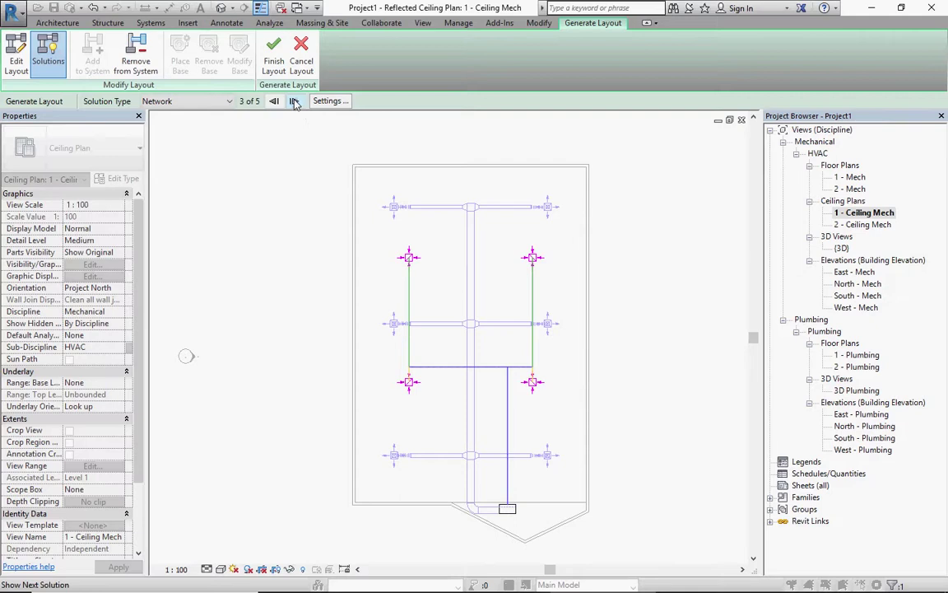
{"action": "left_click", "coordinate": [294, 101]}
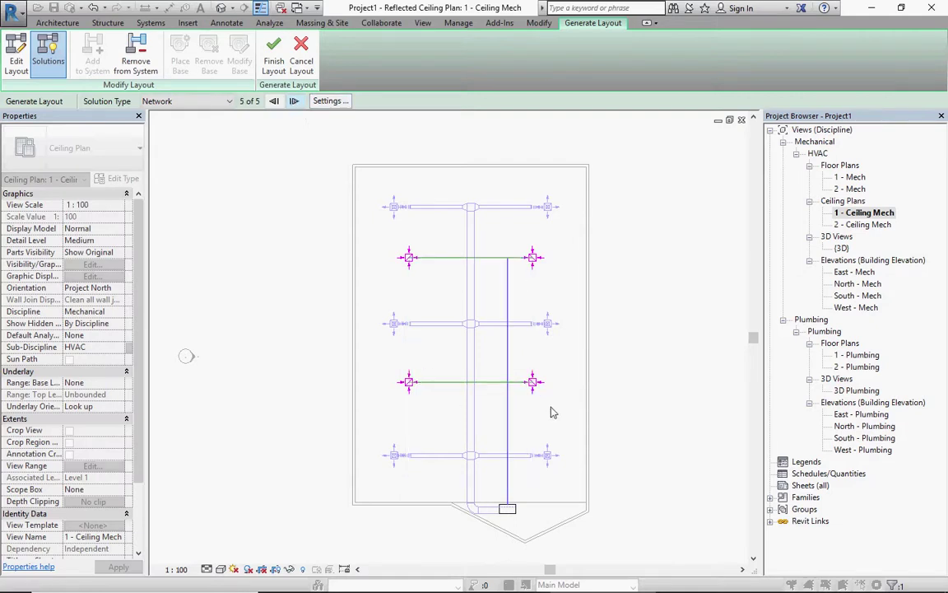
{"action": "left_click", "coordinate": [329, 101]}
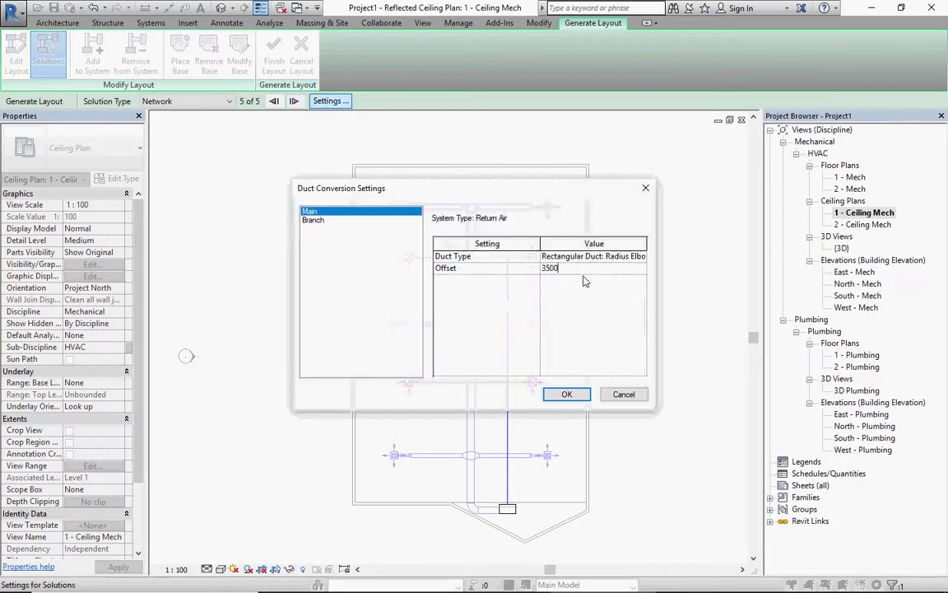
Use round flex duct in the branch conversion settings, then finish the return-air layout
{"action": "left_click", "coordinate": [313, 219]}
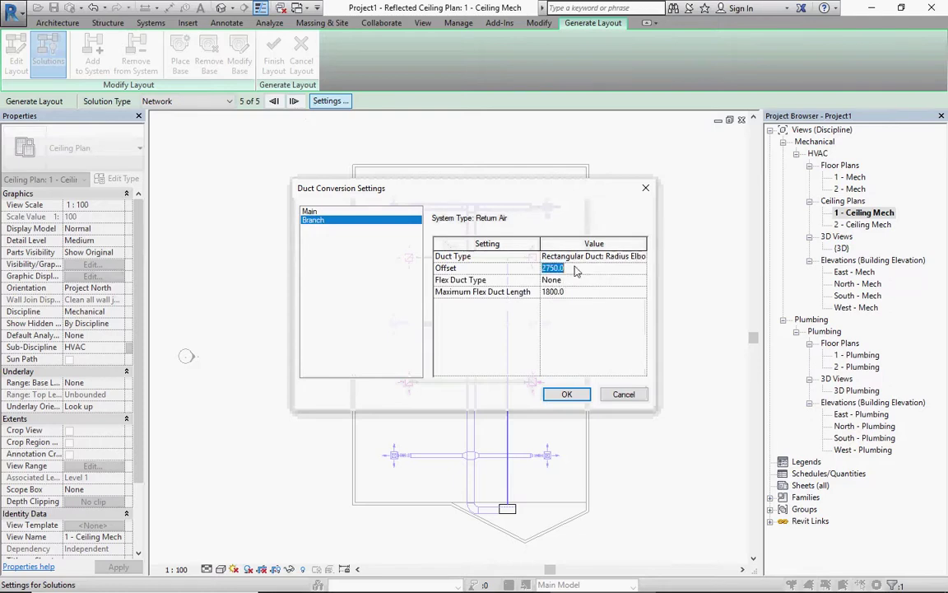
{"action": "type", "text": "350"}
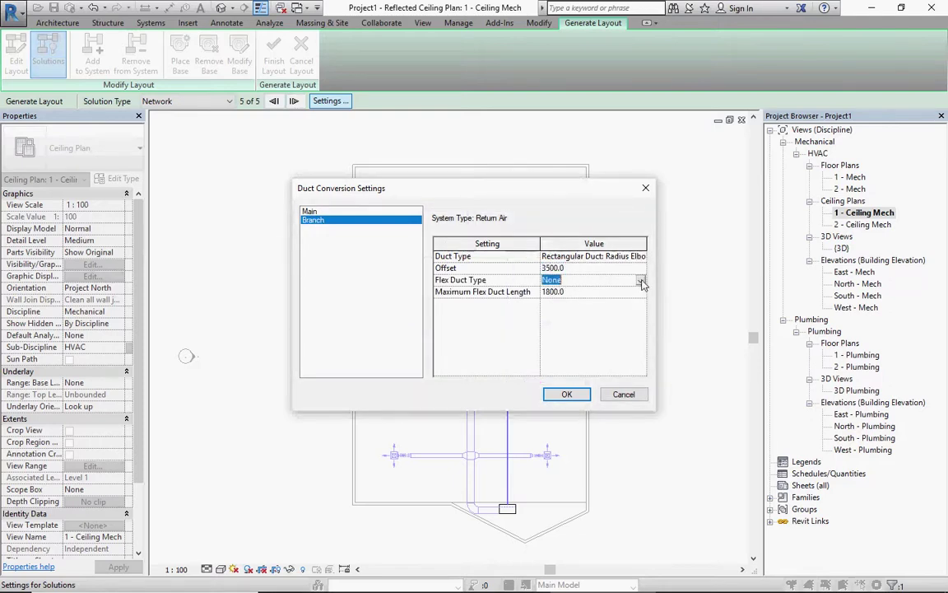
{"action": "left_click", "coordinate": [641, 280]}
{"action": "left_click", "coordinate": [598, 302]}
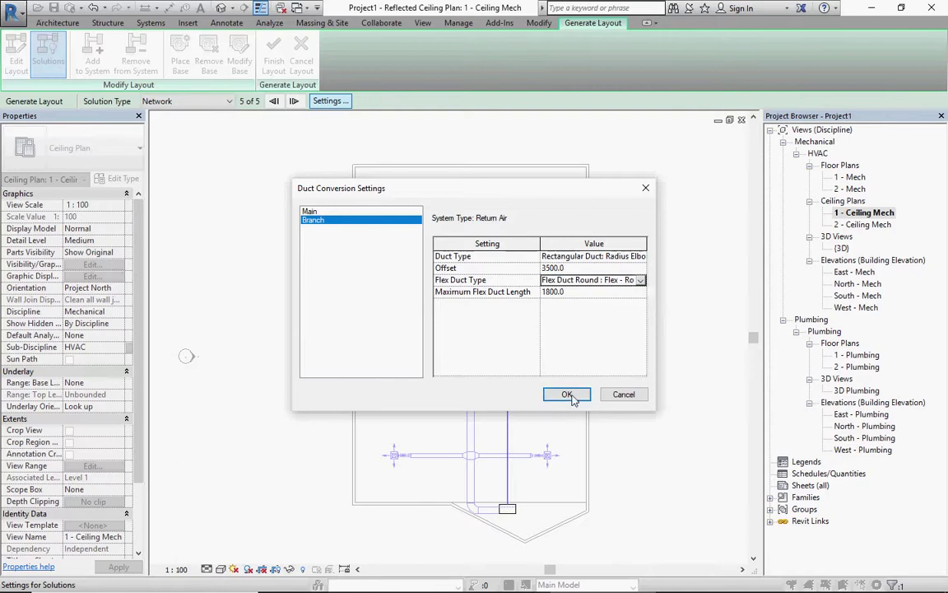
{"action": "left_click", "coordinate": [567, 395]}
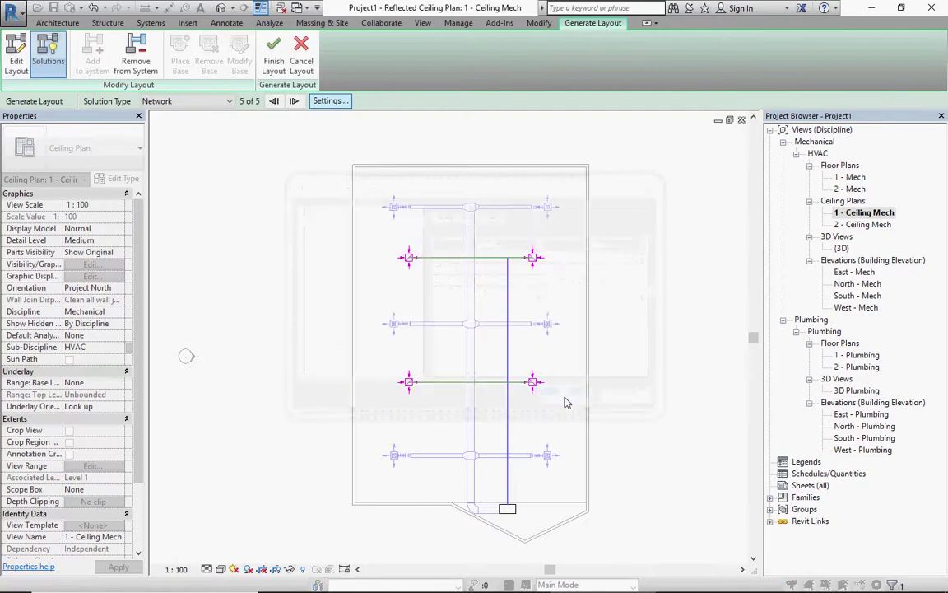
{"action": "left_click", "coordinate": [274, 66]}
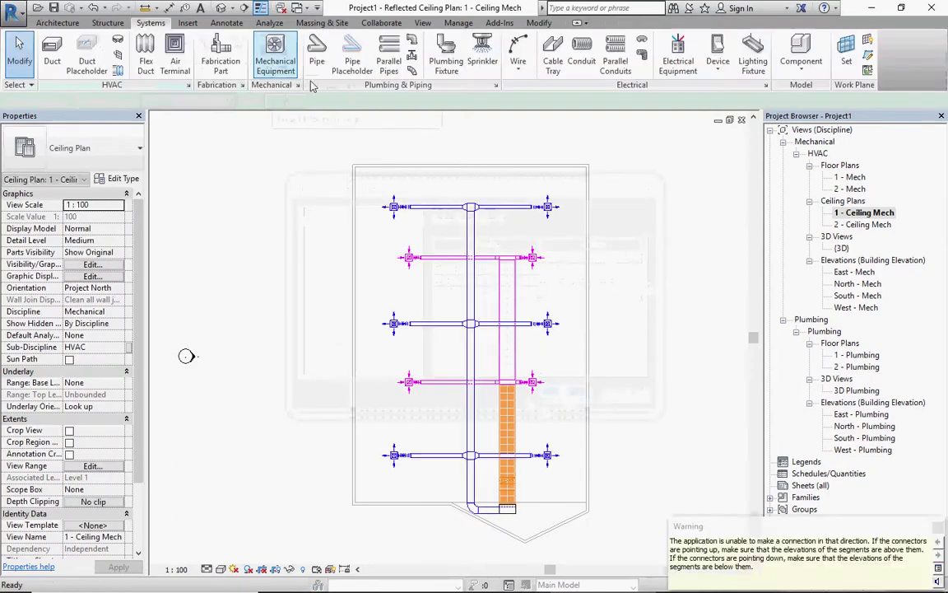
{"action": "left_click", "coordinate": [937, 529]}
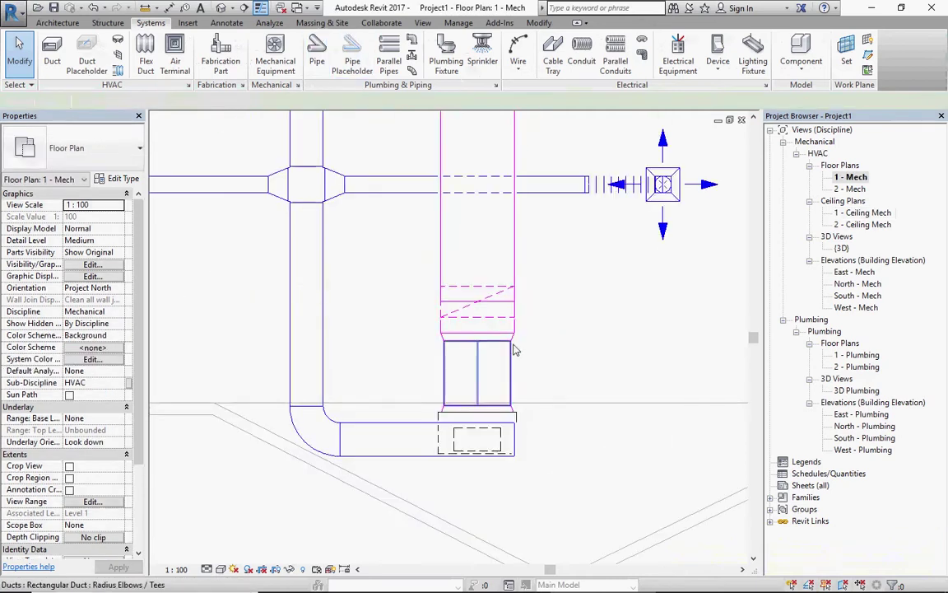
Resize the vertical return duct to 1200 x 600
{"action": "left_click", "coordinate": [494, 272]}
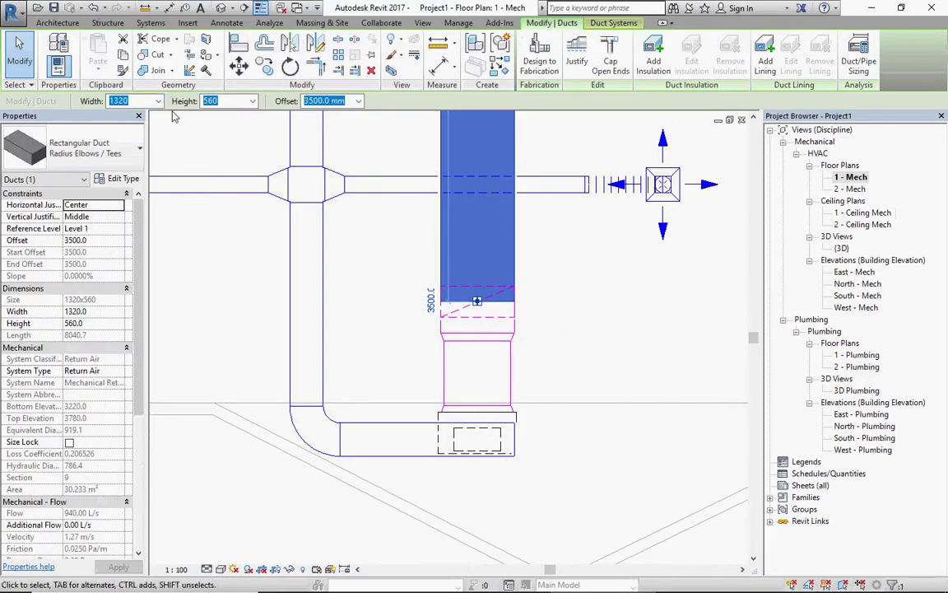
{"action": "left_click", "coordinate": [158, 100]}
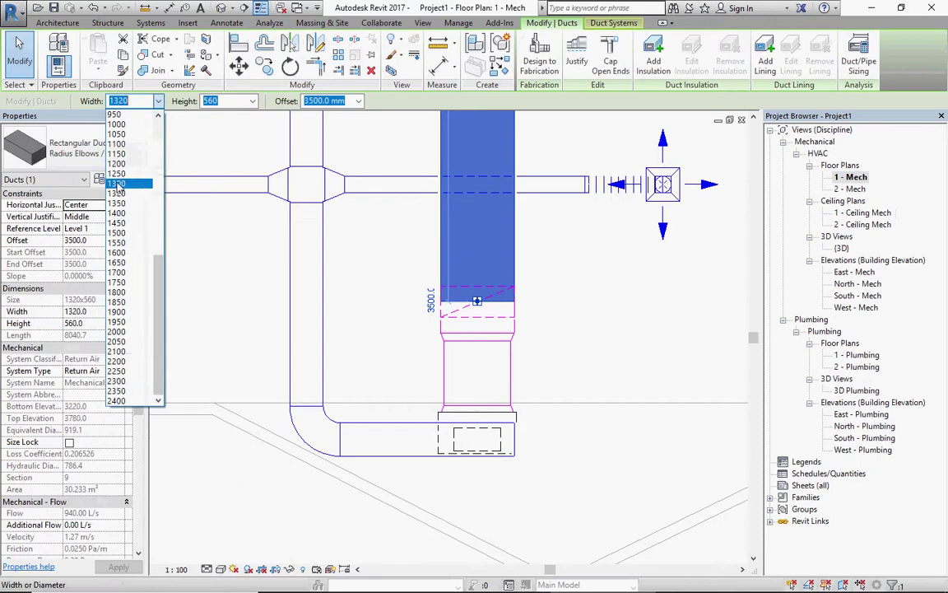
{"action": "left_click", "coordinate": [120, 164]}
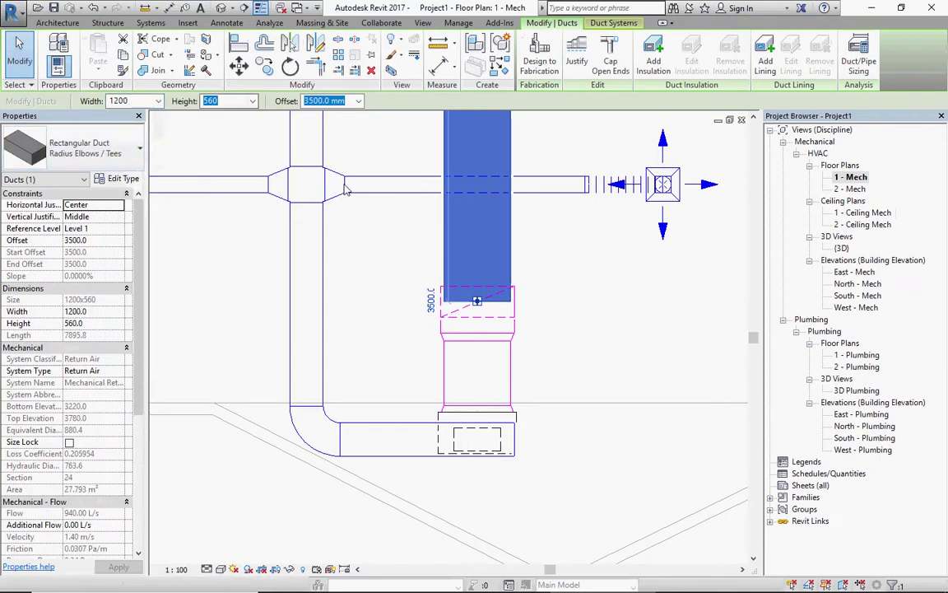
{"action": "left_click", "coordinate": [210, 119]}
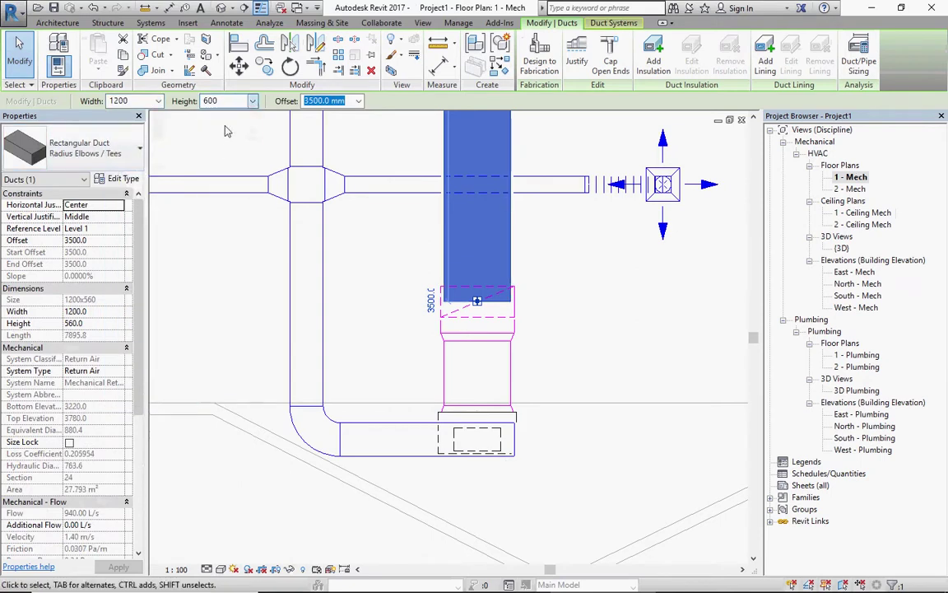
{"action": "key", "text": "Escape"}
Delete the transition fitting below it and stretch the upper duct down to the lower duct
{"action": "left_click_drag", "start_coordinate": [411, 252], "coordinate": [556, 376]}
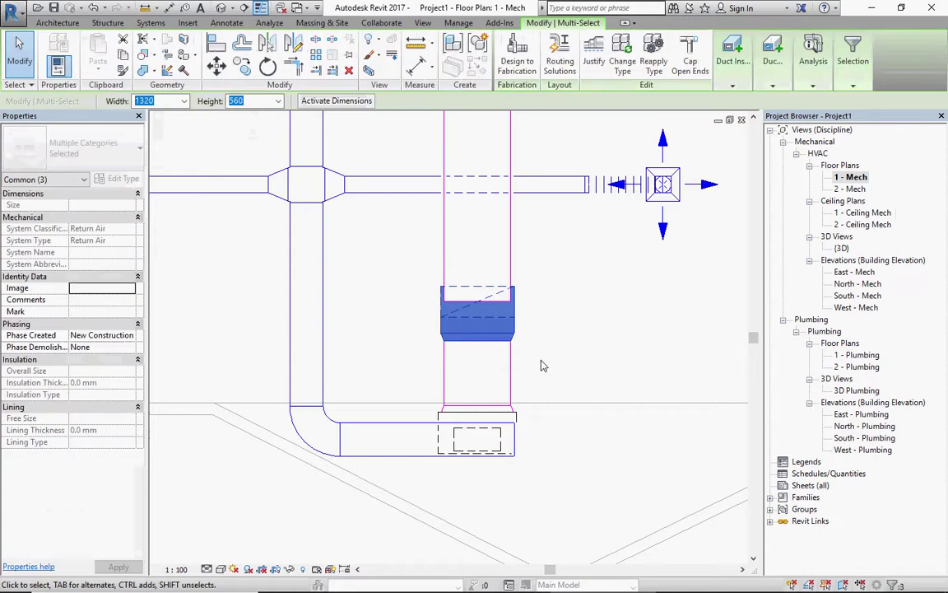
{"action": "key", "text": "Delete"}
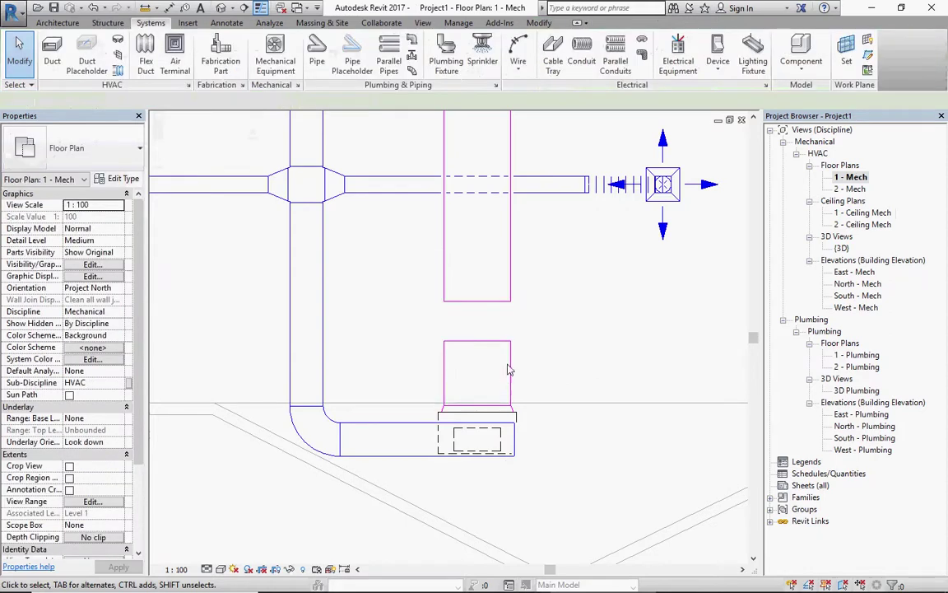
{"action": "left_click", "coordinate": [507, 350]}
{"action": "left_click", "coordinate": [477, 300]}
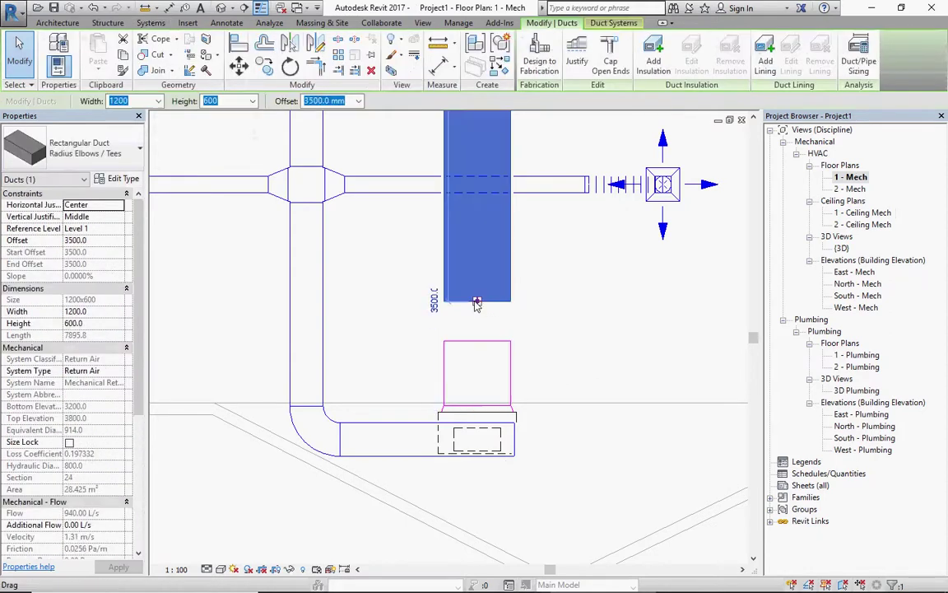
{"action": "left_click_drag", "start_coordinate": [478, 303], "coordinate": [478, 339]}
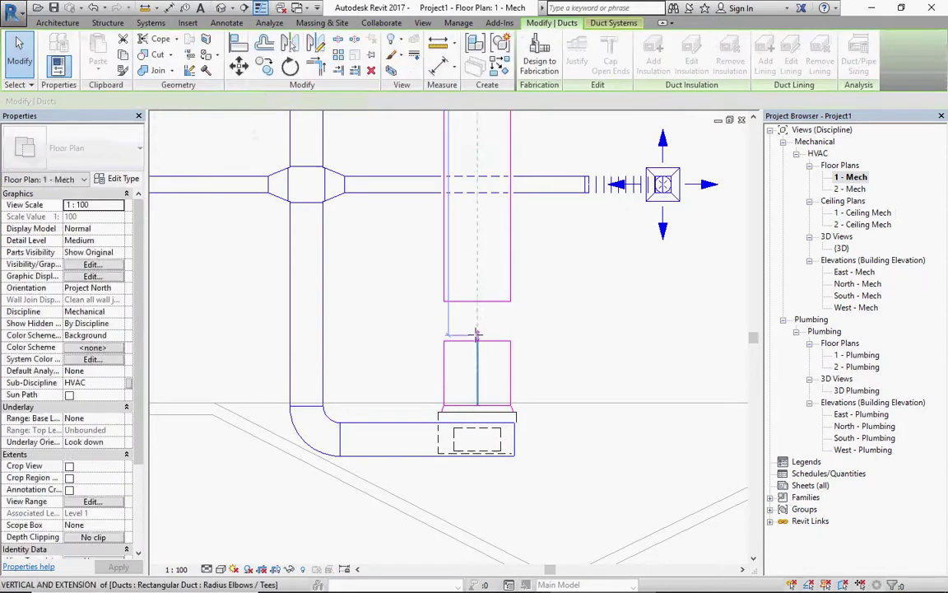
Finish joining the ducts and inspect the duct network and air handler in the {3D} view
{"action": "left_click", "coordinate": [622, 316]}
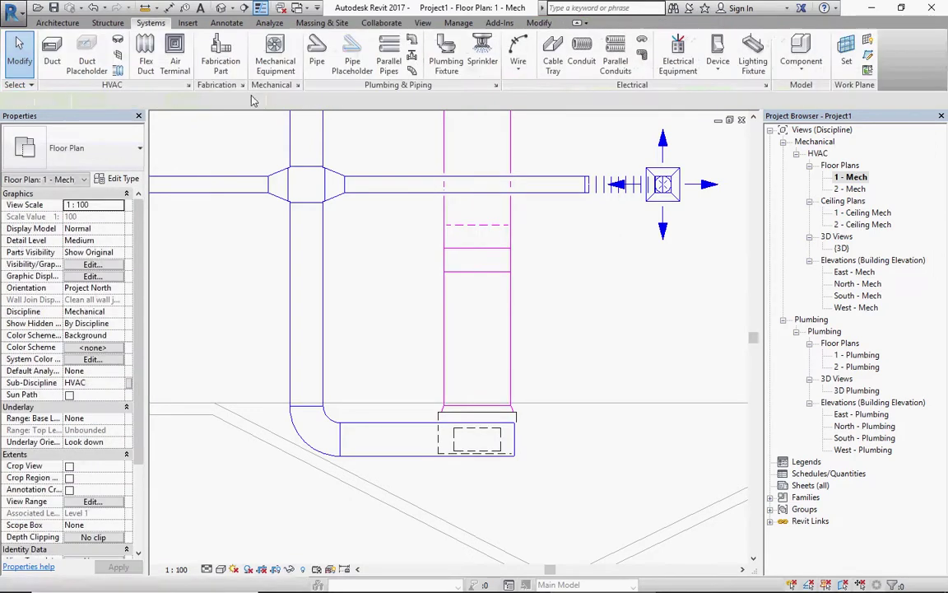
{"action": "left_click", "coordinate": [220, 8]}
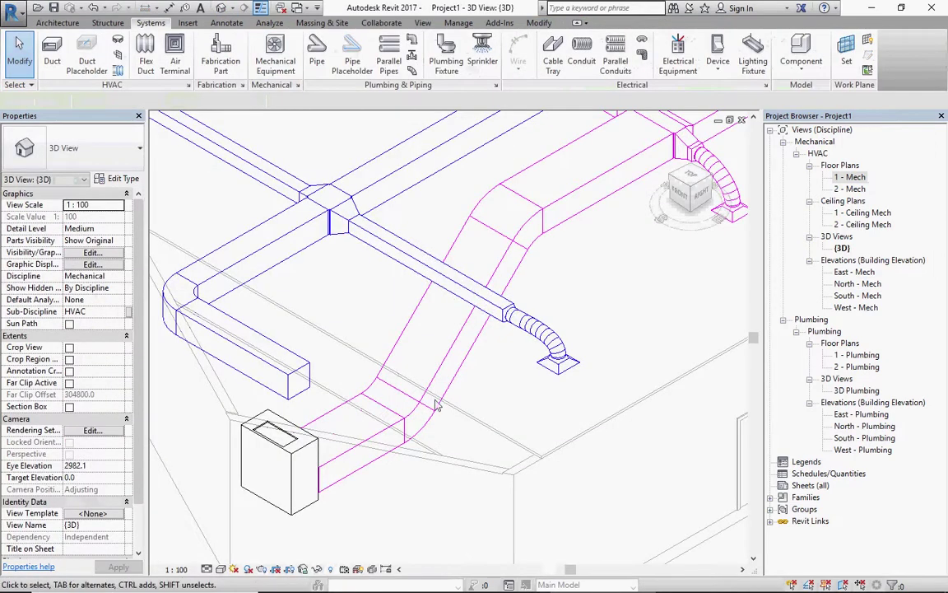
{"action": "middle_click_drag", "start_coordinate": [556, 256], "coordinate": [485, 251], "text": "shift"}
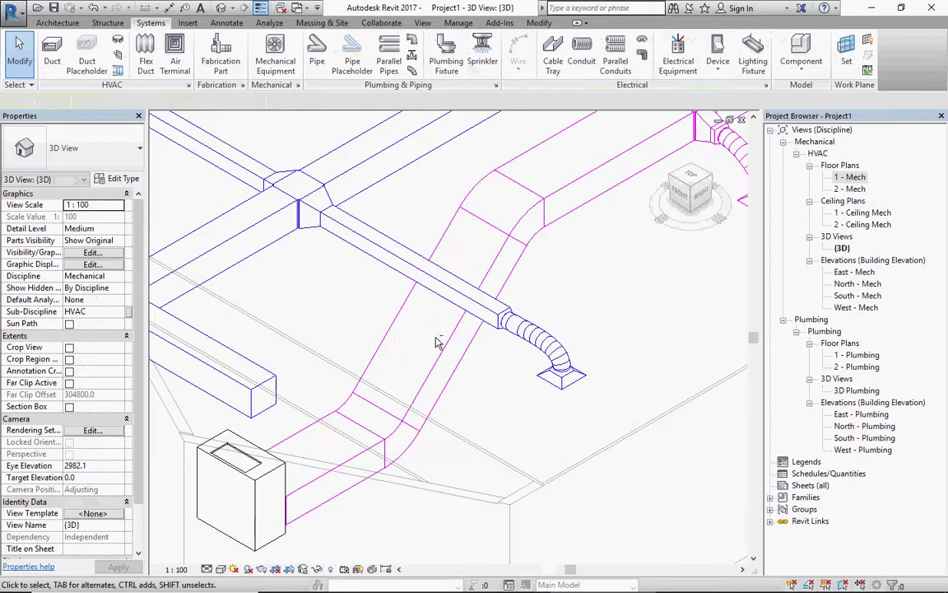
{"action": "middle_click_drag", "start_coordinate": [395, 309], "coordinate": [240, 332], "text": "shift"}
{"action": "scroll", "coordinate": [507, 386], "scroll_direction": "down", "scroll_amount": 5}
{"action": "middle_click_drag", "start_coordinate": [508, 386], "coordinate": [368, 277], "text": "shift"}
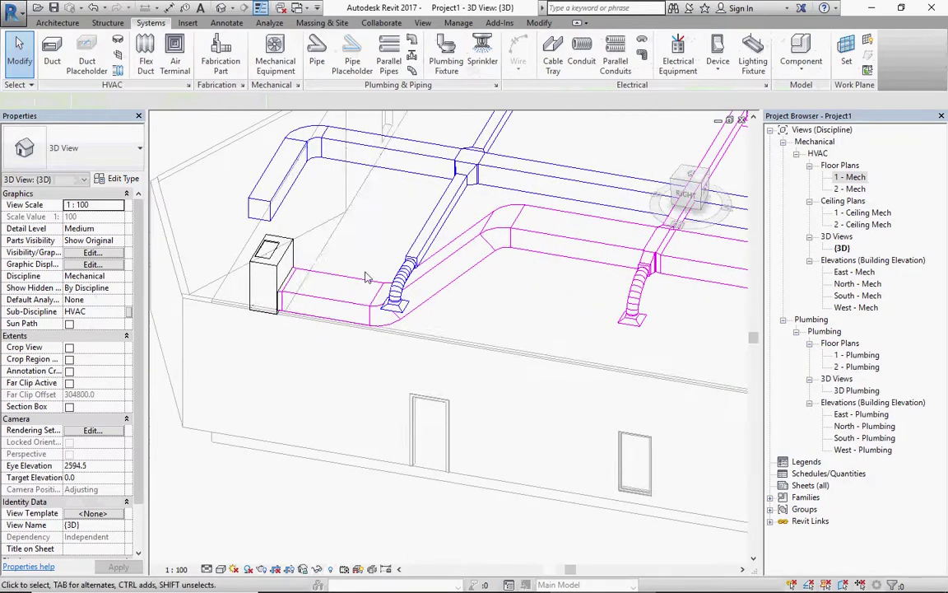
{"action": "left_click", "coordinate": [274, 207]}
{"action": "left_click", "coordinate": [270, 259]}
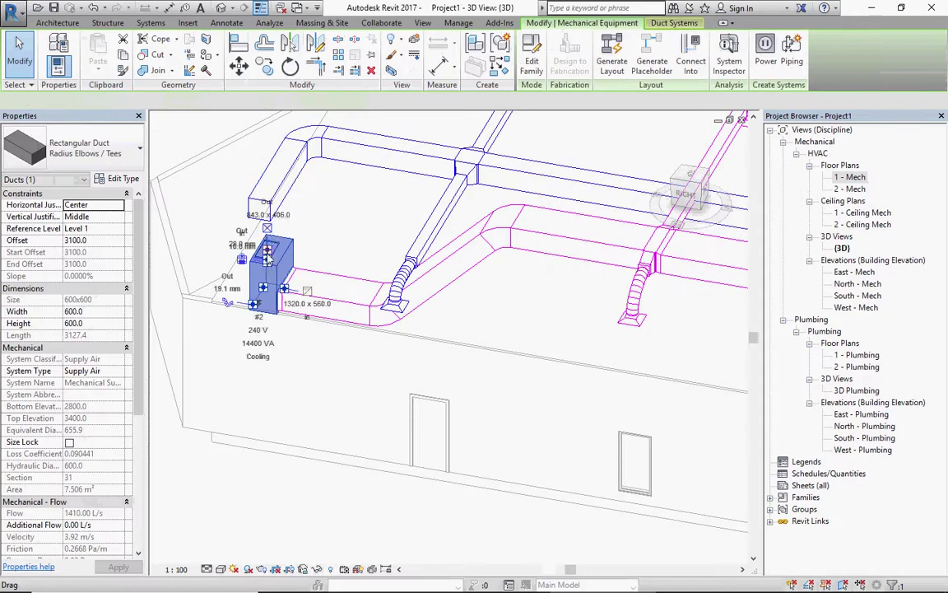
{"action": "scroll", "coordinate": [271, 247], "scroll_direction": "up", "scroll_amount": 2}
{"action": "scroll", "coordinate": [274, 237], "scroll_direction": "up", "scroll_amount": 2}
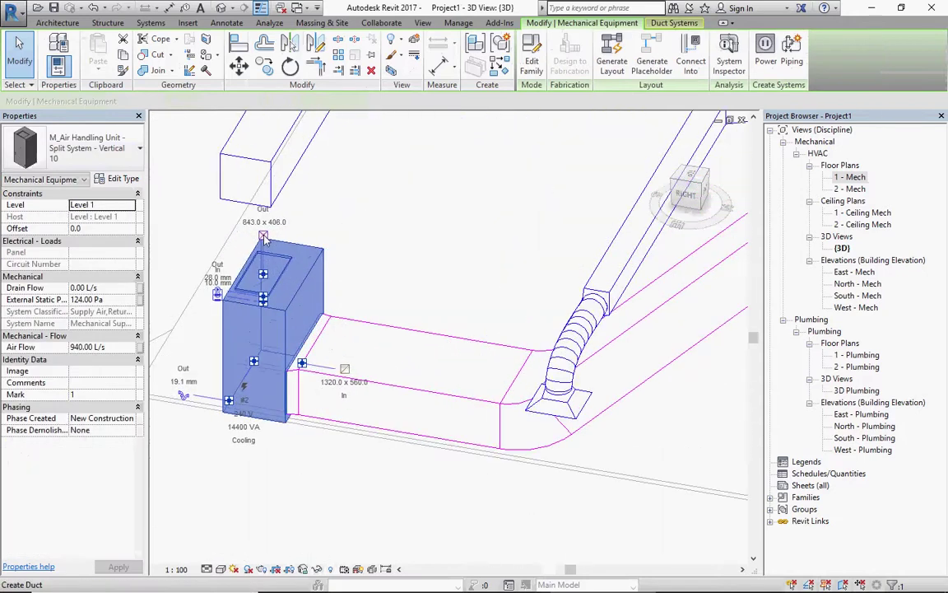
{"action": "scroll", "coordinate": [271, 271], "scroll_direction": "down", "scroll_amount": 2}
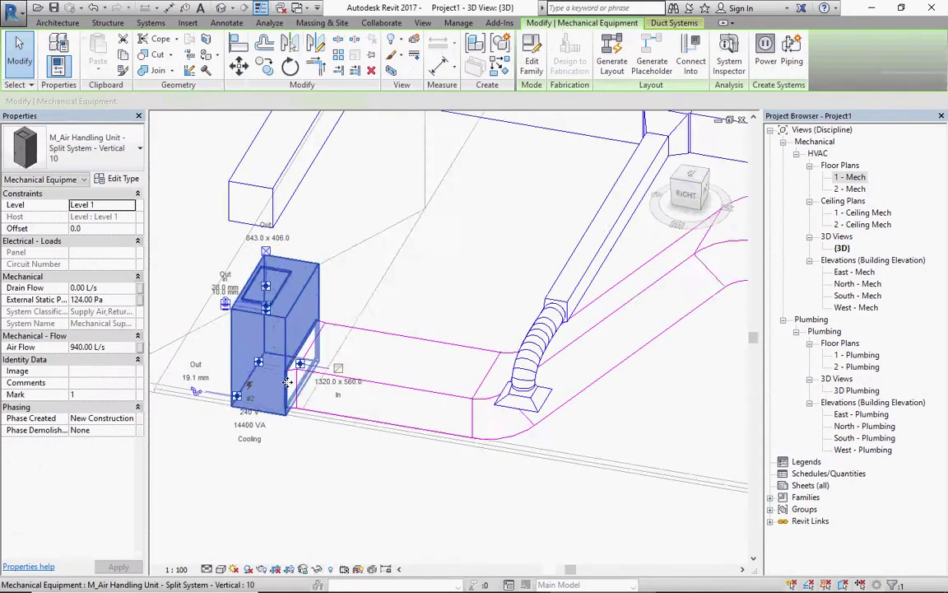
{"action": "scroll", "coordinate": [284, 329], "scroll_direction": "down", "scroll_amount": 2}
{"action": "scroll", "coordinate": [296, 378], "scroll_direction": "down", "scroll_amount": 2}
{"action": "scroll", "coordinate": [298, 385], "scroll_direction": "up", "scroll_amount": 3}
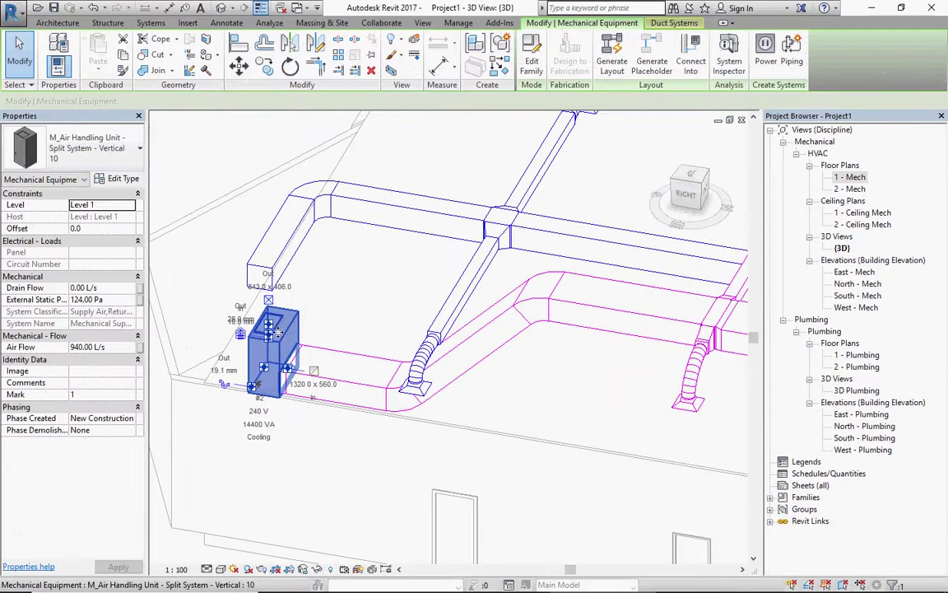
{"action": "key", "text": "Escape"}
Set the air handling unit's offset to 2400 in plan, then return to the {3D} view
{"action": "left_click", "coordinate": [742, 120]}
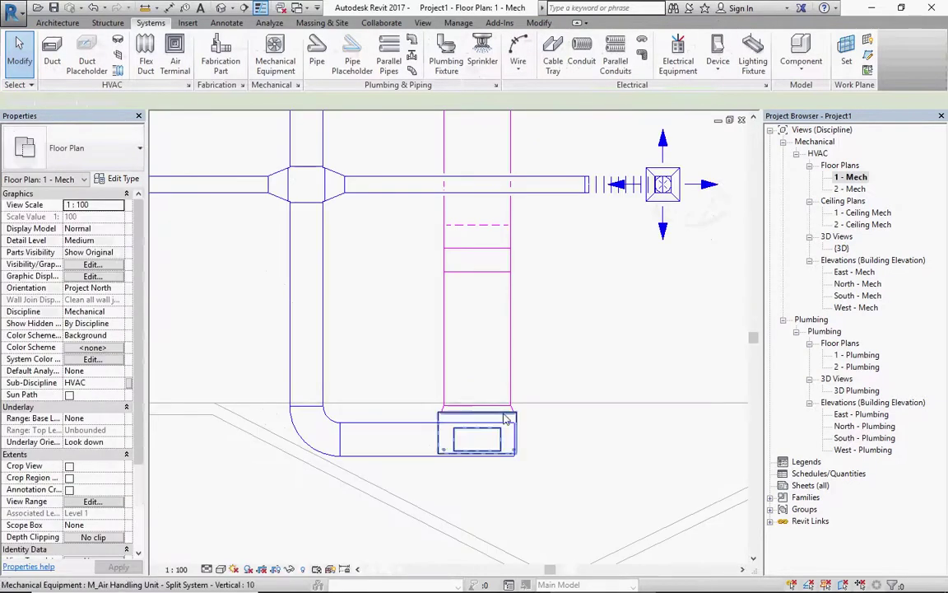
{"action": "left_click", "coordinate": [506, 419]}
{"action": "type", "text": "2400"}
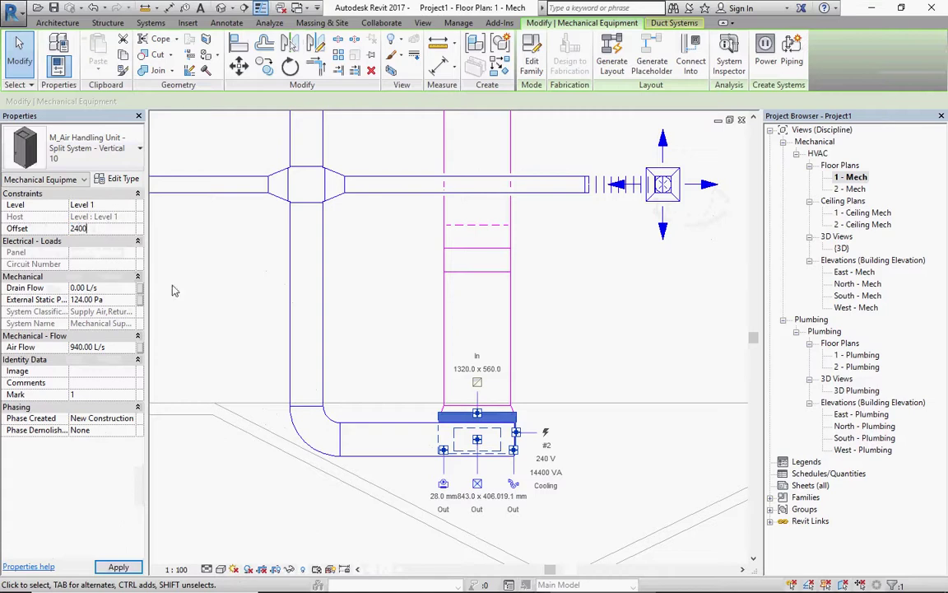
{"action": "key", "text": "Return"}
{"action": "left_click", "coordinate": [624, 452]}
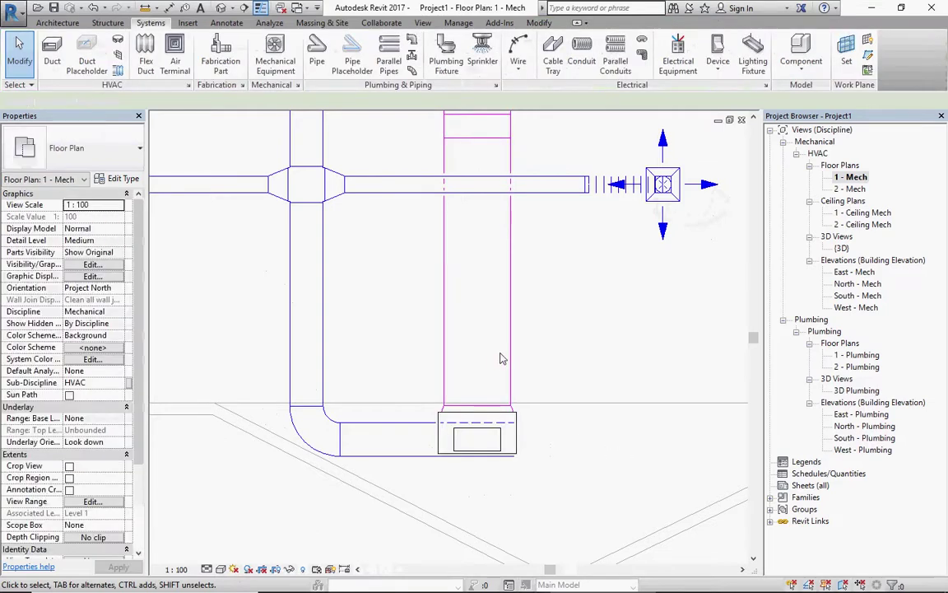
{"action": "left_click", "coordinate": [220, 7]}
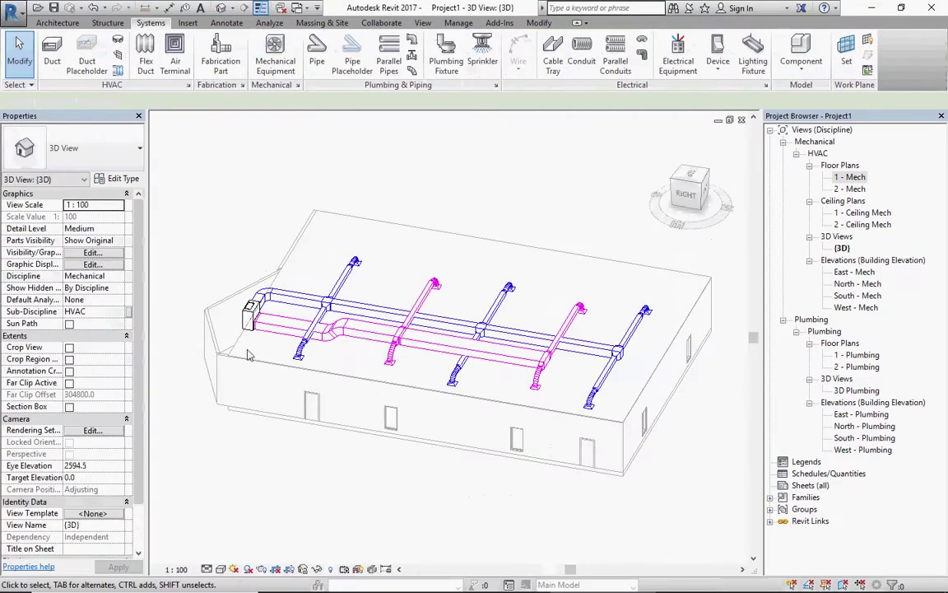
Inspect the return duct by the magenta elbow in 3D and in the 1 - Mech floor plan
{"action": "scroll", "coordinate": [251, 331], "scroll_direction": "up", "scroll_amount": 3}
{"action": "scroll", "coordinate": [461, 340], "scroll_direction": "up", "scroll_amount": 2}
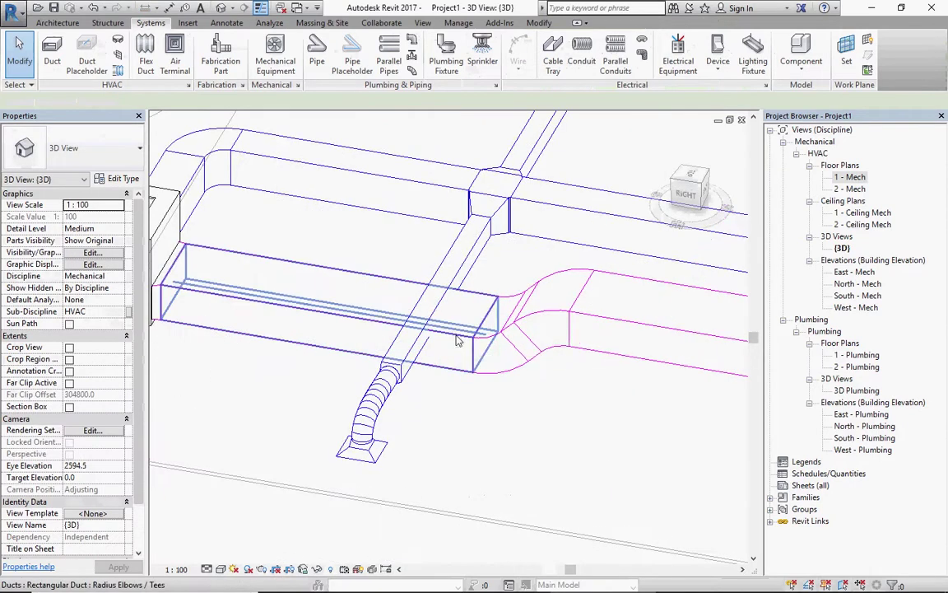
{"action": "left_click", "coordinate": [459, 340]}
{"action": "key", "text": "Escape"}
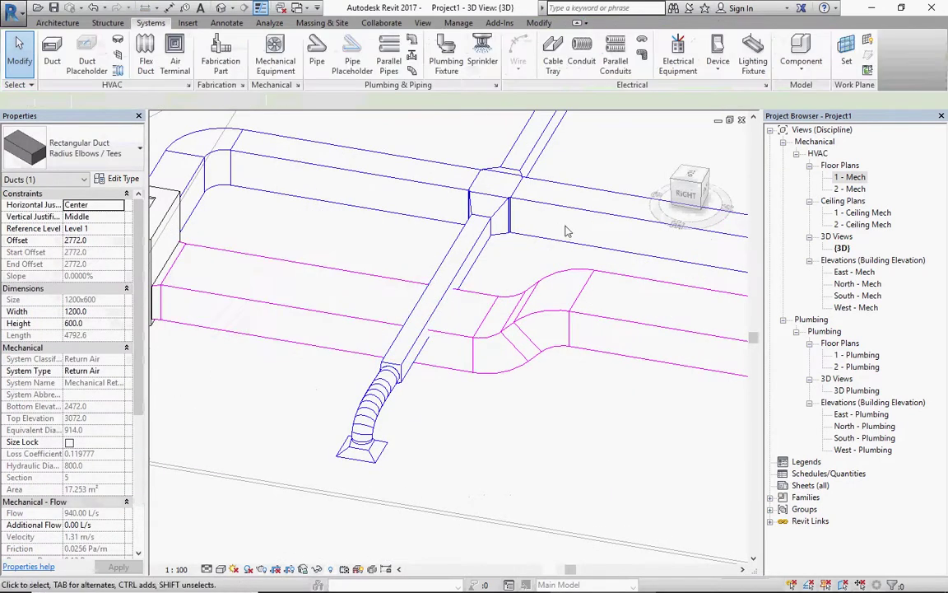
{"action": "double_click", "coordinate": [850, 177]}
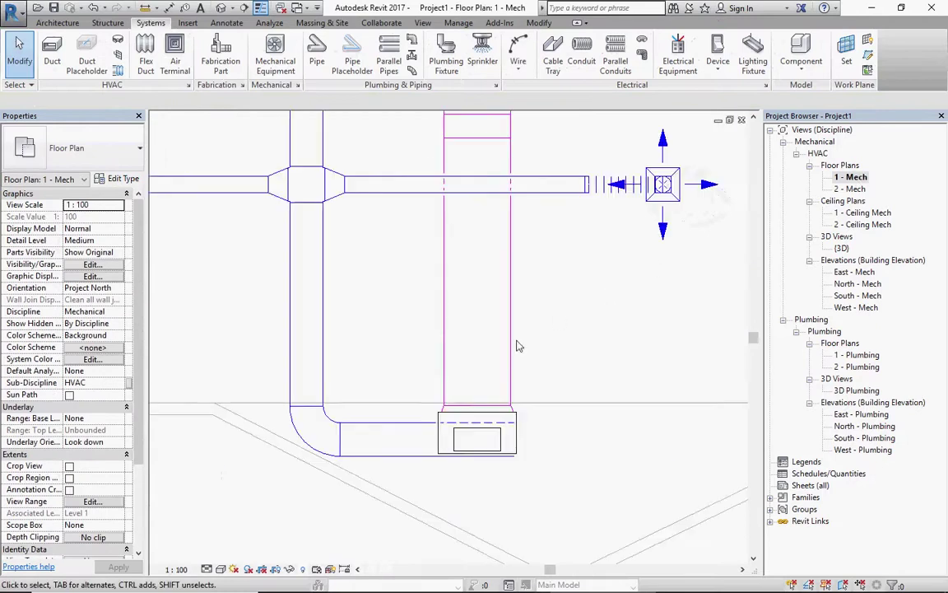
{"action": "scroll", "coordinate": [494, 333], "scroll_direction": "down", "scroll_amount": 1}
{"action": "scroll", "coordinate": [479, 322], "scroll_direction": "down", "scroll_amount": 1}
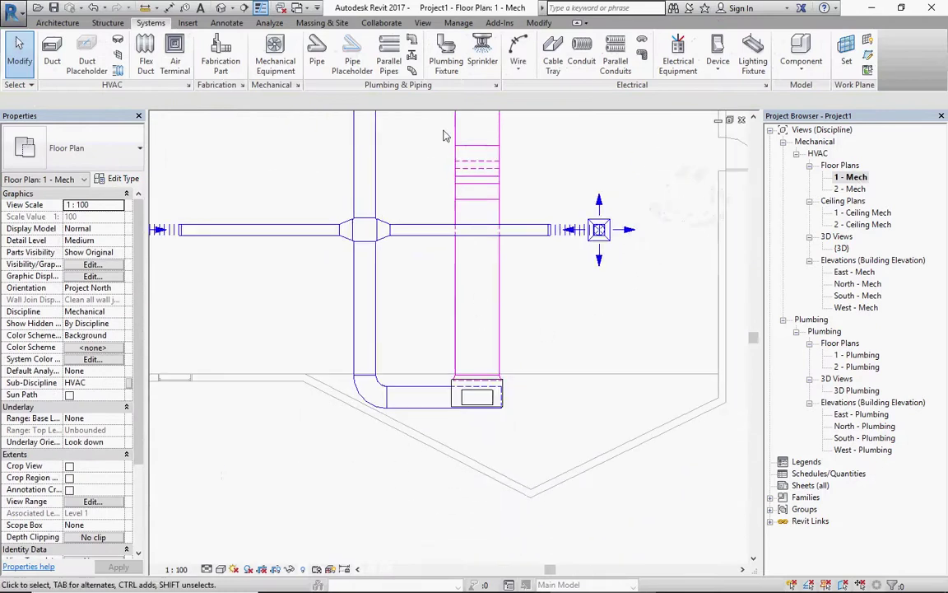
{"action": "left_click", "coordinate": [527, 232]}
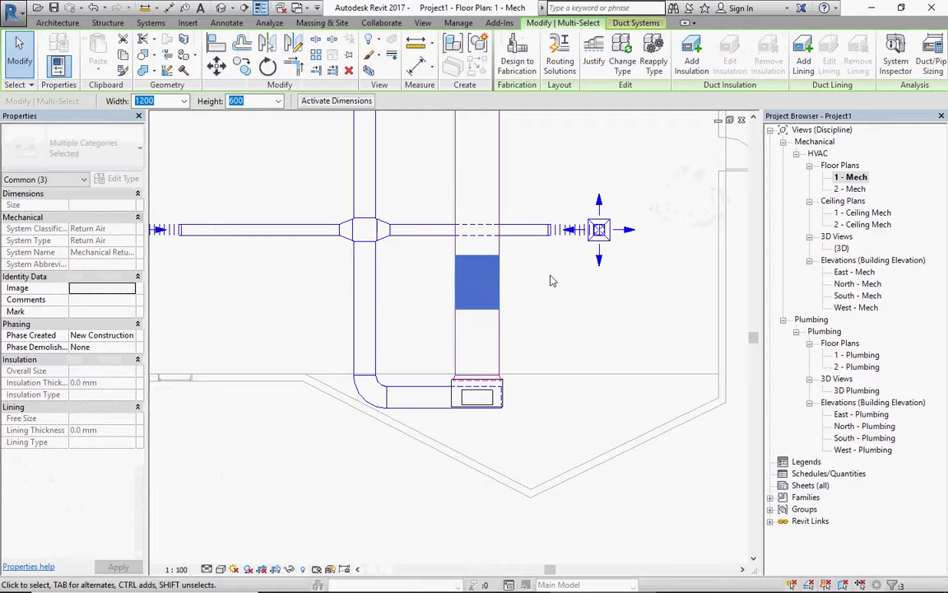
{"action": "key", "text": "Escape"}
Back in the 3D view, remove the extra branch duct that joins the upper trunk
{"action": "left_click", "coordinate": [221, 8]}
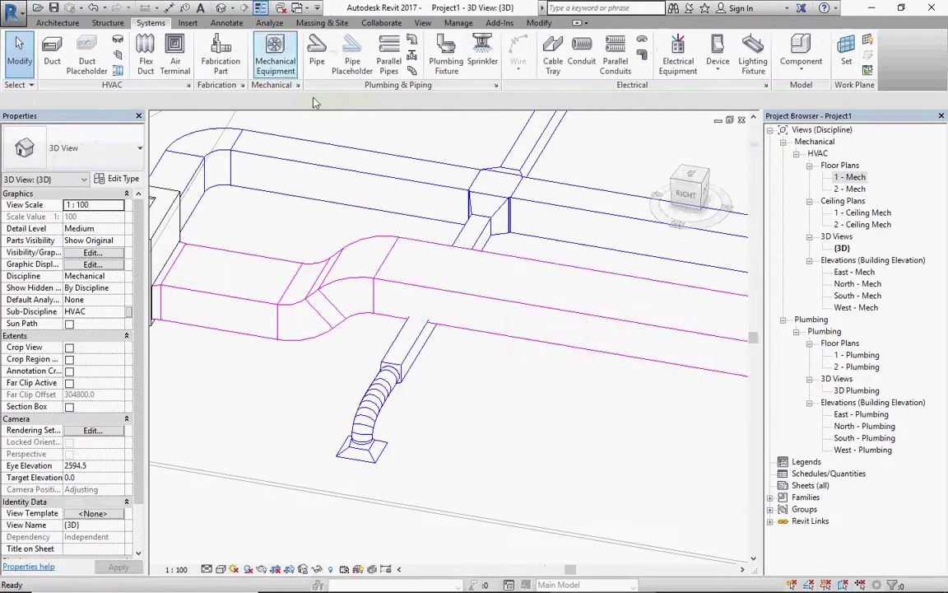
{"action": "scroll", "coordinate": [457, 321], "scroll_direction": "down", "scroll_amount": 3}
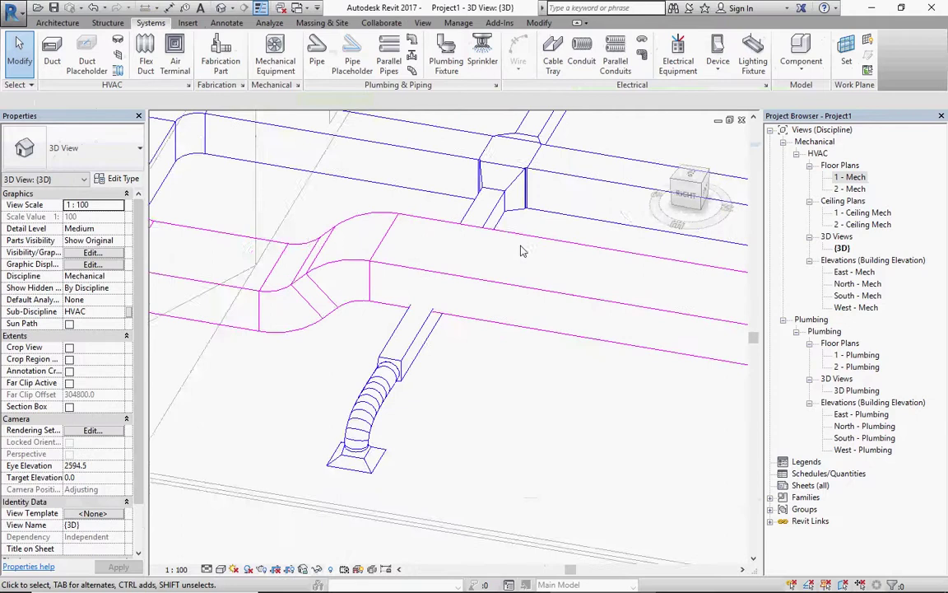
{"action": "scroll", "coordinate": [417, 283], "scroll_direction": "down", "scroll_amount": 2}
{"action": "scroll", "coordinate": [404, 285], "scroll_direction": "up", "scroll_amount": 1}
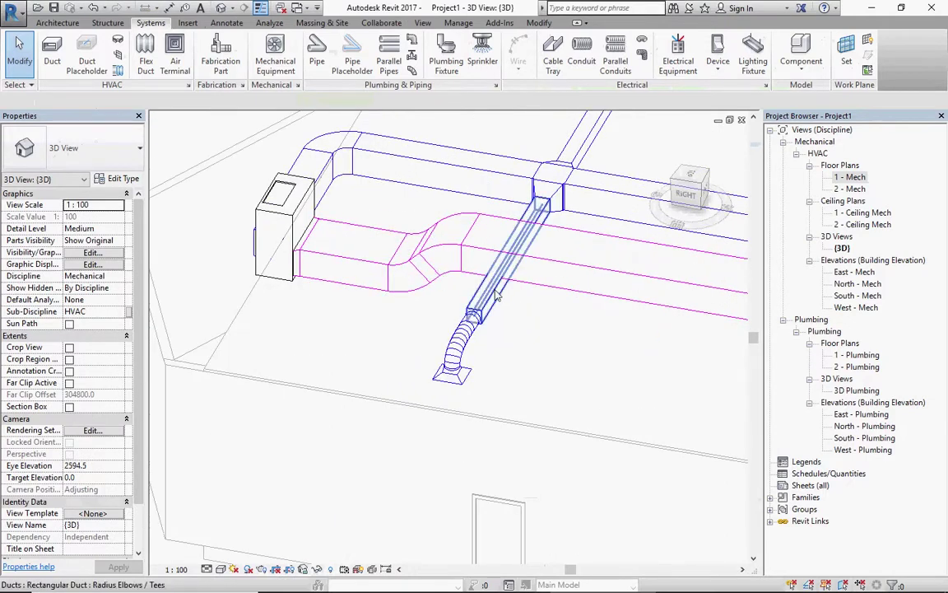
{"action": "key", "text": "ctrl+z"}
Orbit and zoom the 3D view to inspect the ductwork from the side and from above
{"action": "mouse_move", "coordinate": [556, 308]}
{"action": "middle_mouse_down", "text": "shift"}
{"action": "mouse_move", "coordinate": [573, 174]}
{"action": "mouse_move", "coordinate": [452, 192]}
{"action": "mouse_move", "coordinate": [738, 295]}
{"action": "middle_mouse_up", "text": "shift"}
{"action": "scroll", "coordinate": [739, 295], "scroll_direction": "down", "scroll_amount": 3}
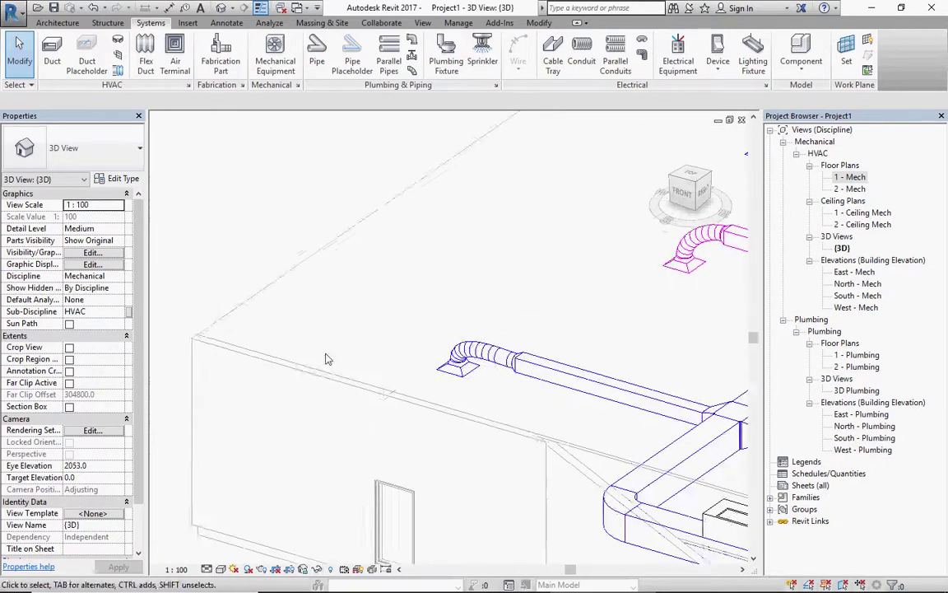
{"action": "scroll", "coordinate": [658, 321], "scroll_direction": "down", "scroll_amount": 3}
{"action": "middle_click_drag", "start_coordinate": [659, 321], "coordinate": [642, 337], "text": "shift"}
{"action": "scroll", "coordinate": [638, 337], "scroll_direction": "up", "scroll_amount": 4}
{"action": "scroll", "coordinate": [639, 337], "scroll_direction": "up", "scroll_amount": 2}
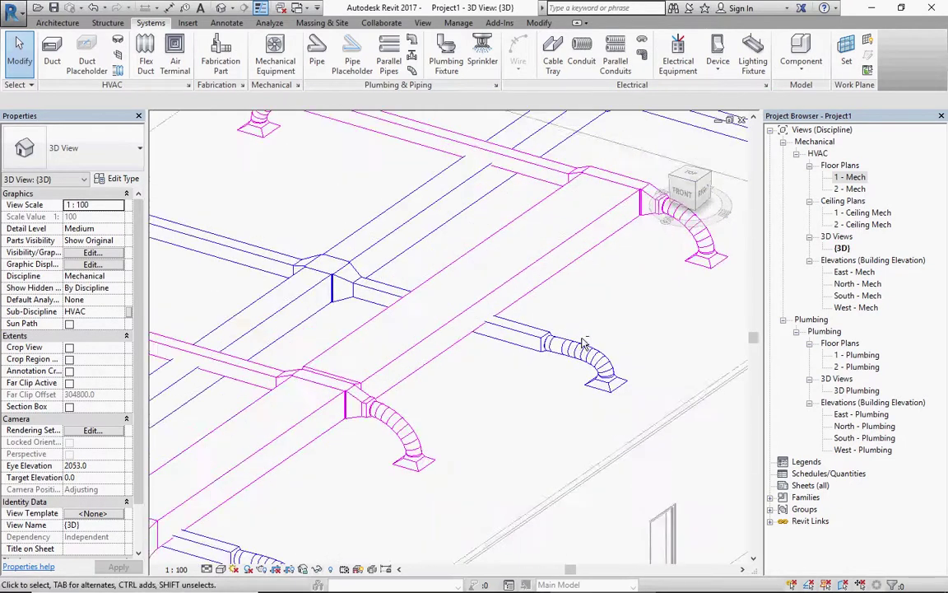
{"action": "mouse_move", "coordinate": [565, 313]}
{"action": "middle_mouse_down", "text": "shift"}
{"action": "mouse_move", "coordinate": [573, 297]}
{"action": "mouse_move", "coordinate": [527, 222]}
{"action": "mouse_move", "coordinate": [566, 299]}
{"action": "mouse_move", "coordinate": [597, 264]}
{"action": "mouse_move", "coordinate": [613, 291]}
{"action": "mouse_move", "coordinate": [539, 356]}
{"action": "middle_mouse_up", "text": "shift"}
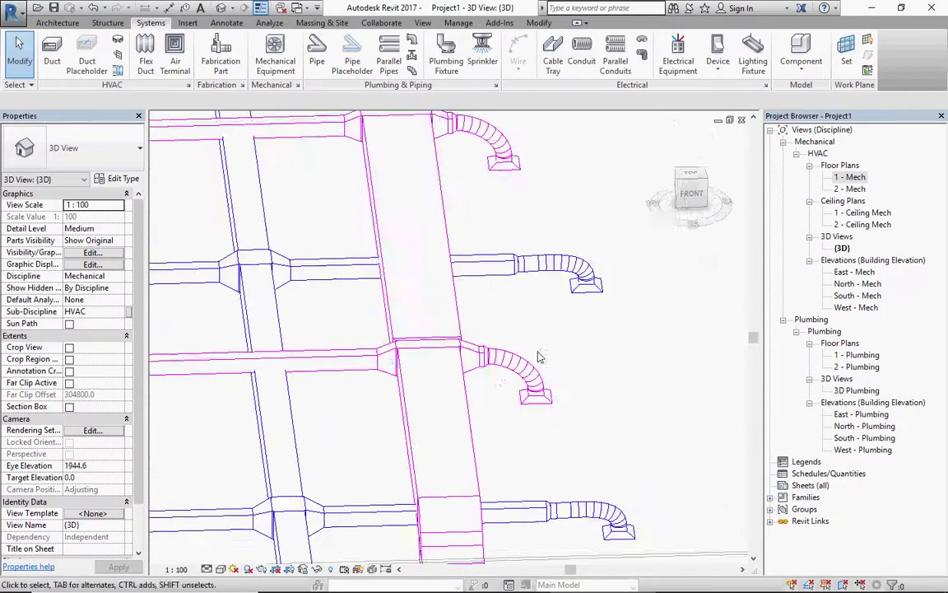
{"action": "scroll", "coordinate": [459, 276], "scroll_direction": "down", "scroll_amount": 3}
{"action": "scroll", "coordinate": [461, 247], "scroll_direction": "up", "scroll_amount": 2}
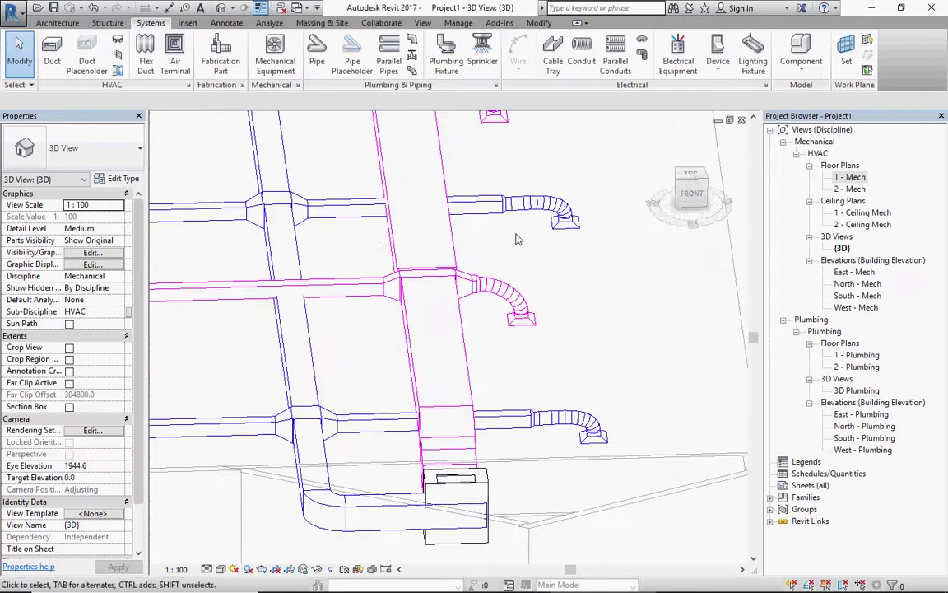
{"action": "scroll", "coordinate": [464, 209], "scroll_direction": "up", "scroll_amount": 2}
Check a 300 x 300 supply branch duct, then orbit toward the building wall
{"action": "left_click", "coordinate": [465, 209]}
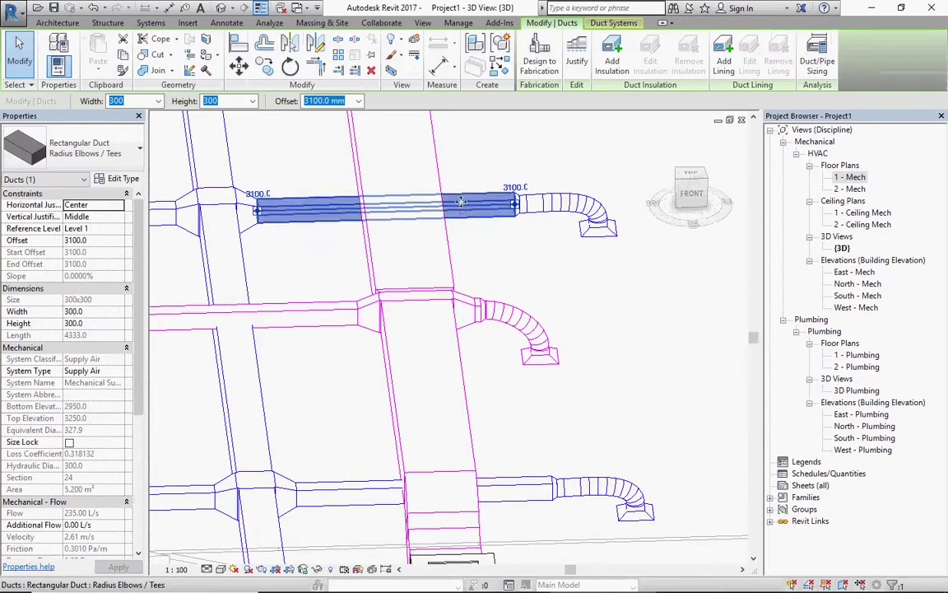
{"action": "scroll", "coordinate": [475, 253], "scroll_direction": "down", "scroll_amount": 3}
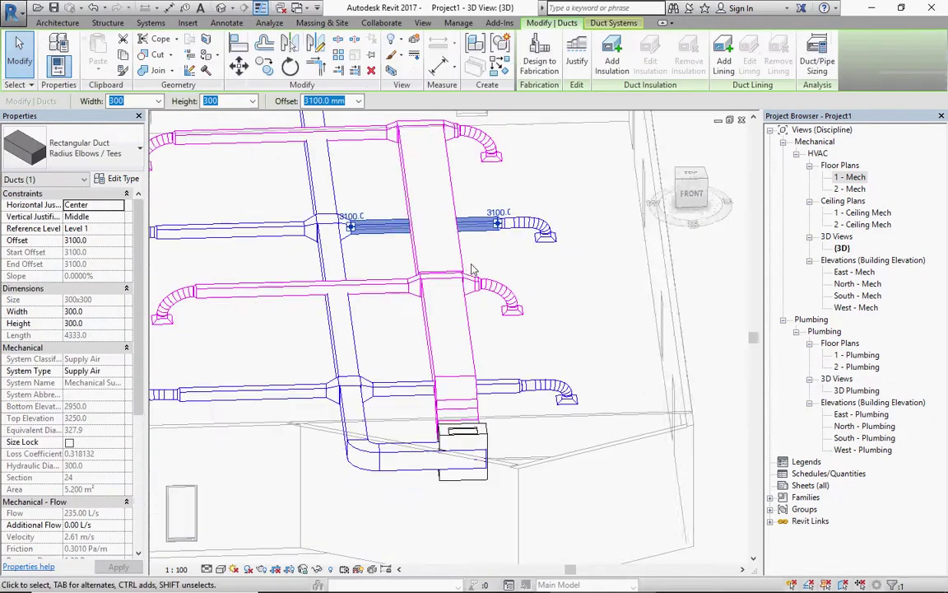
{"action": "scroll", "coordinate": [486, 416], "scroll_direction": "up", "scroll_amount": 2}
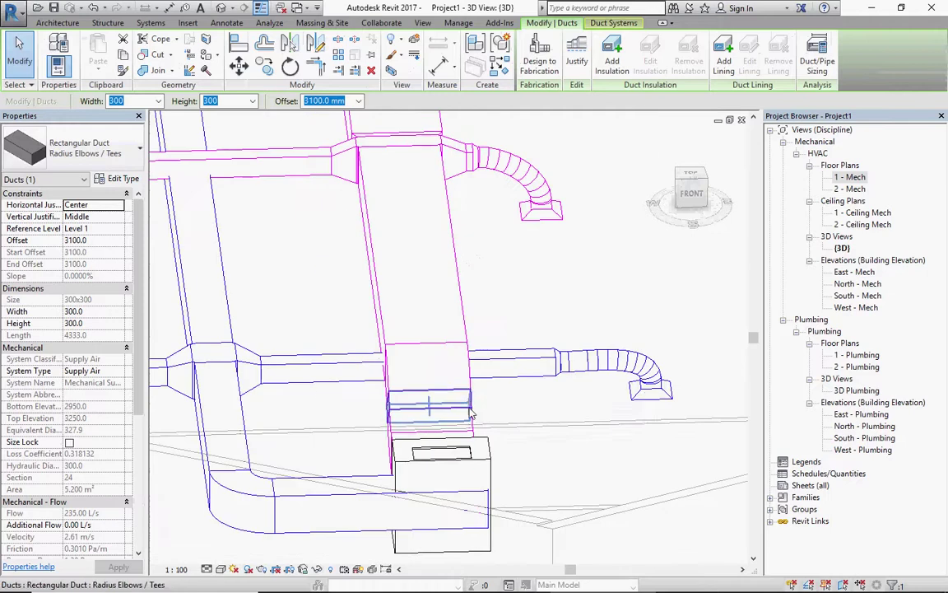
{"action": "middle_click_drag", "start_coordinate": [473, 405], "coordinate": [446, 418], "text": "shift"}
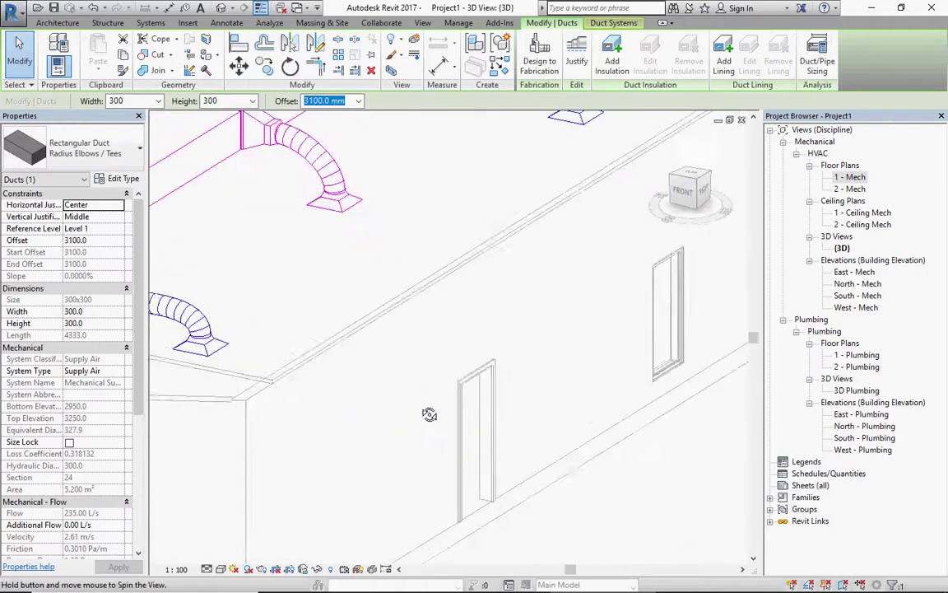
{"action": "scroll", "coordinate": [444, 419], "scroll_direction": "down", "scroll_amount": 3}
Raise both 1200x600 return-air trunk ducts to a 3600 mm offset
{"action": "left_click", "coordinate": [313, 281]}
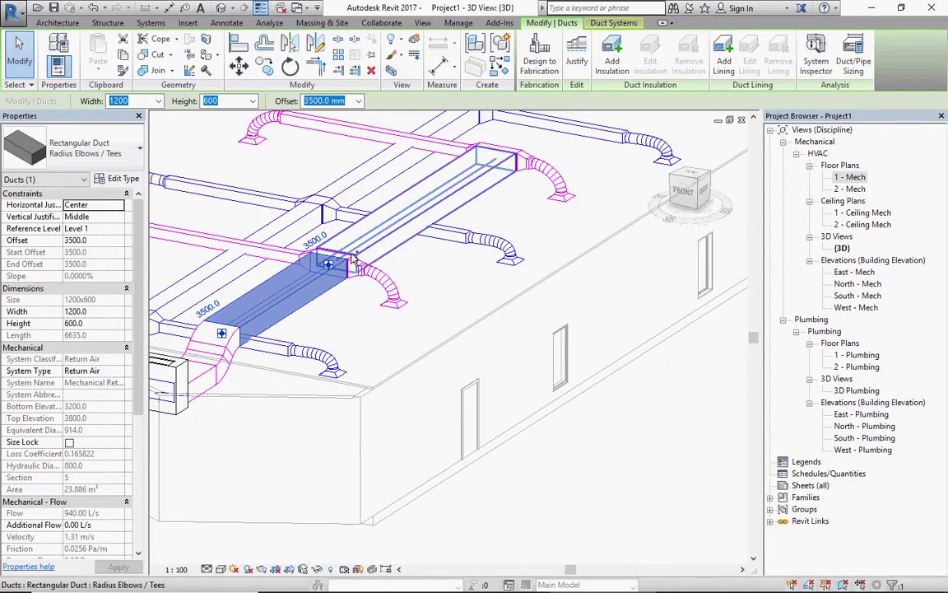
{"action": "left_click", "coordinate": [374, 221], "text": "ctrl"}
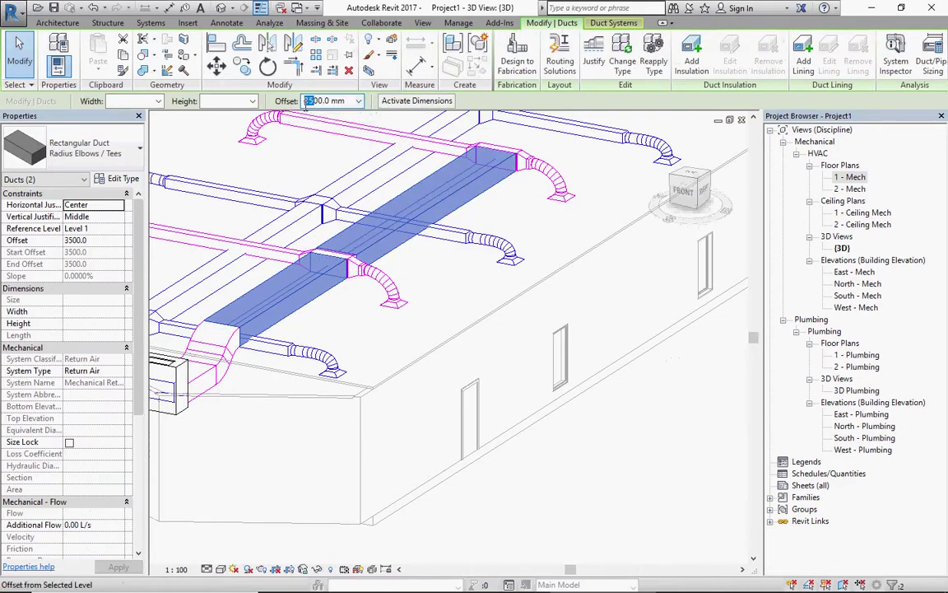
{"action": "type", "text": "3600"}
{"action": "key", "text": "Return"}
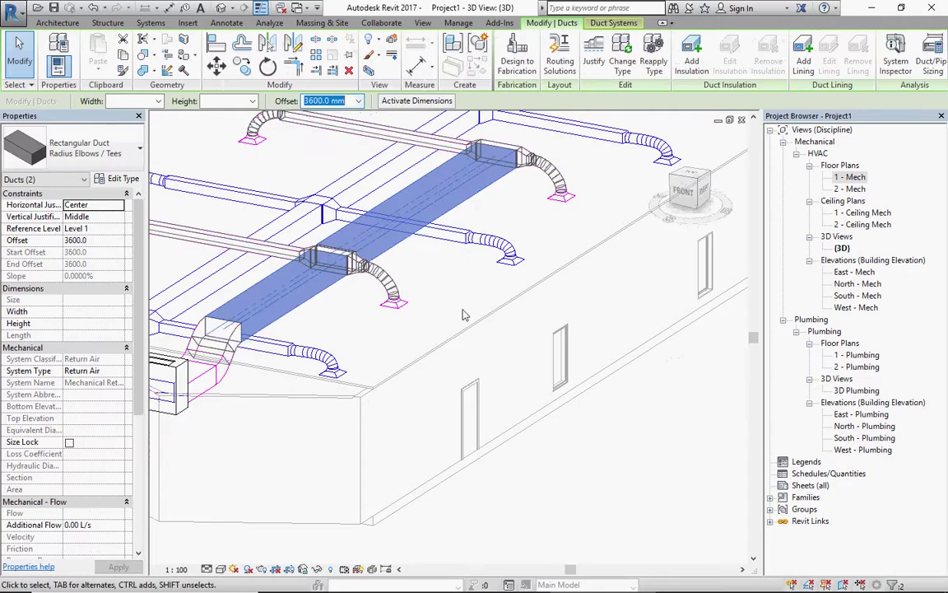
{"action": "left_click", "coordinate": [435, 270]}
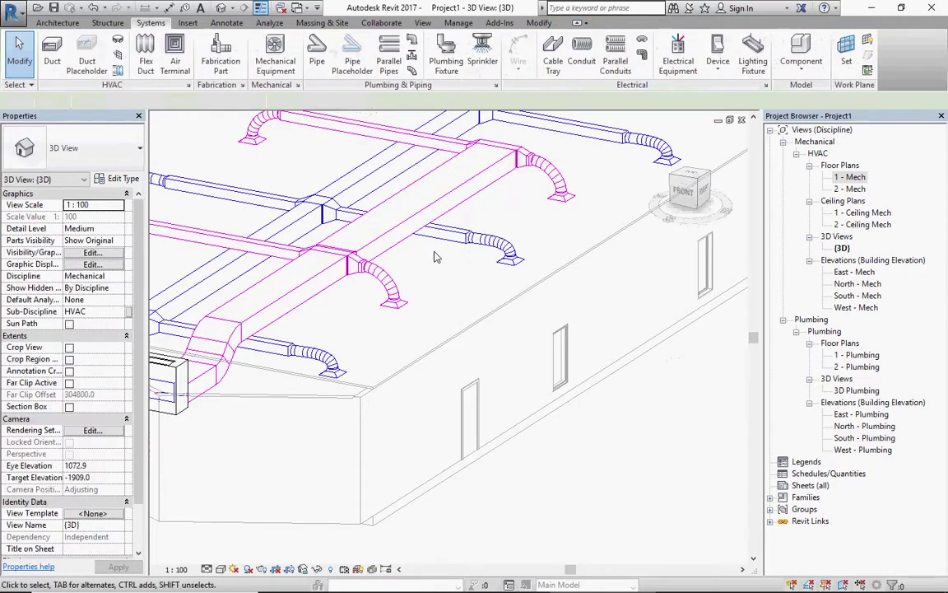
Orbit and zoom the 3D view to review the raised return ducts against the supply network
{"action": "mouse_move", "coordinate": [435, 257]}
{"action": "middle_mouse_down", "text": "shift"}
{"action": "mouse_move", "coordinate": [396, 172]}
{"action": "mouse_move", "coordinate": [512, 236]}
{"action": "mouse_move", "coordinate": [492, 255]}
{"action": "middle_mouse_up", "text": "shift"}
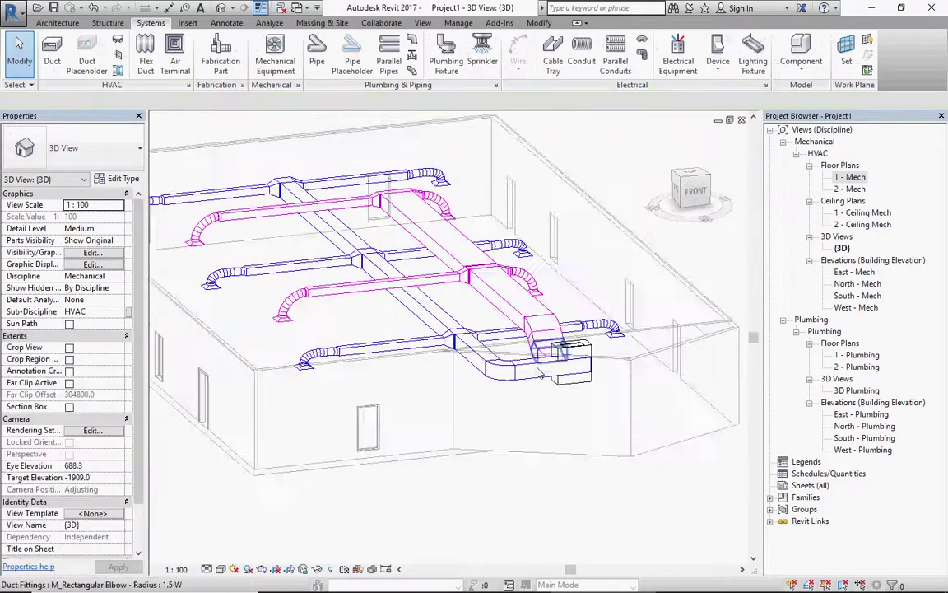
{"action": "mouse_move", "coordinate": [539, 373]}
{"action": "middle_mouse_down", "text": "shift"}
{"action": "mouse_move", "coordinate": [397, 512]}
{"action": "mouse_move", "coordinate": [451, 377]}
{"action": "mouse_move", "coordinate": [449, 426]}
{"action": "middle_mouse_up", "text": "shift"}
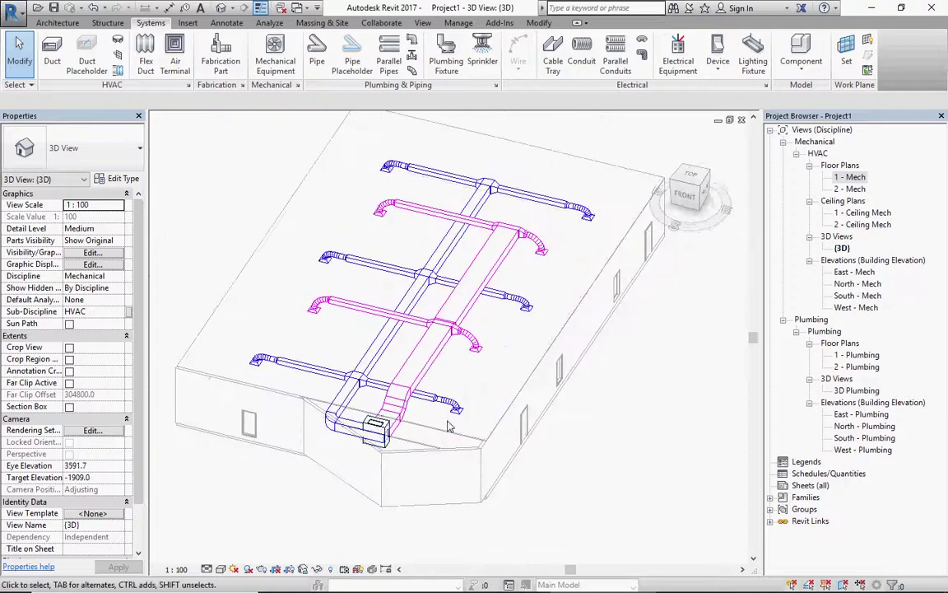
{"action": "scroll", "coordinate": [449, 426], "scroll_direction": "down", "scroll_amount": 3}
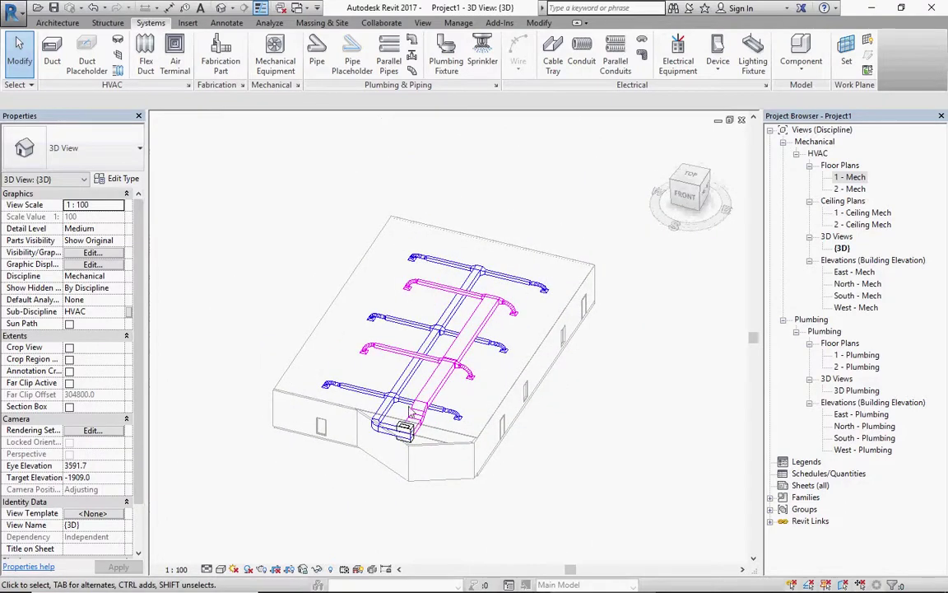
{"action": "scroll", "coordinate": [415, 404], "scroll_direction": "up", "scroll_amount": 3}
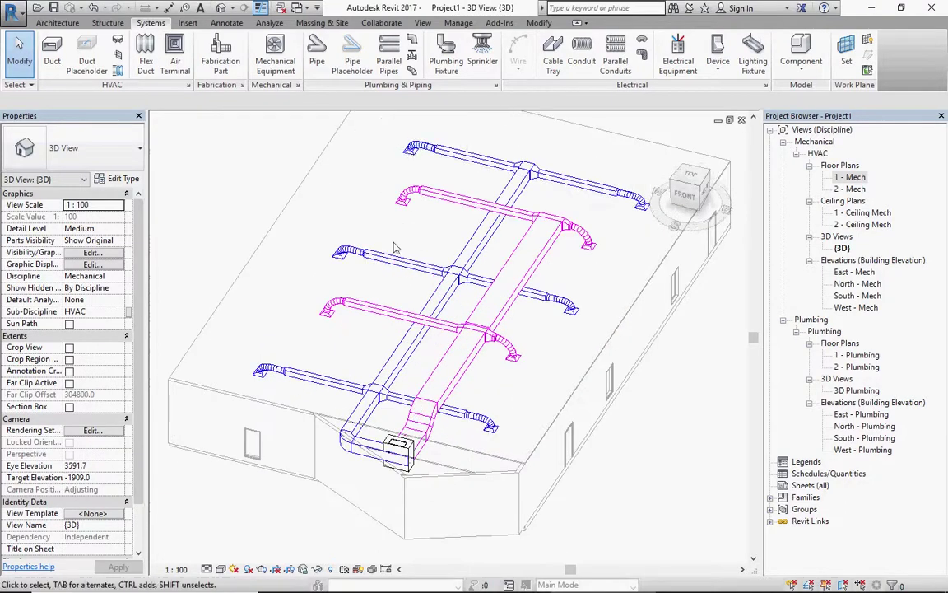
{"action": "scroll", "coordinate": [391, 321], "scroll_direction": "down", "scroll_amount": 2}
{"action": "scroll", "coordinate": [461, 362], "scroll_direction": "down", "scroll_amount": 1}
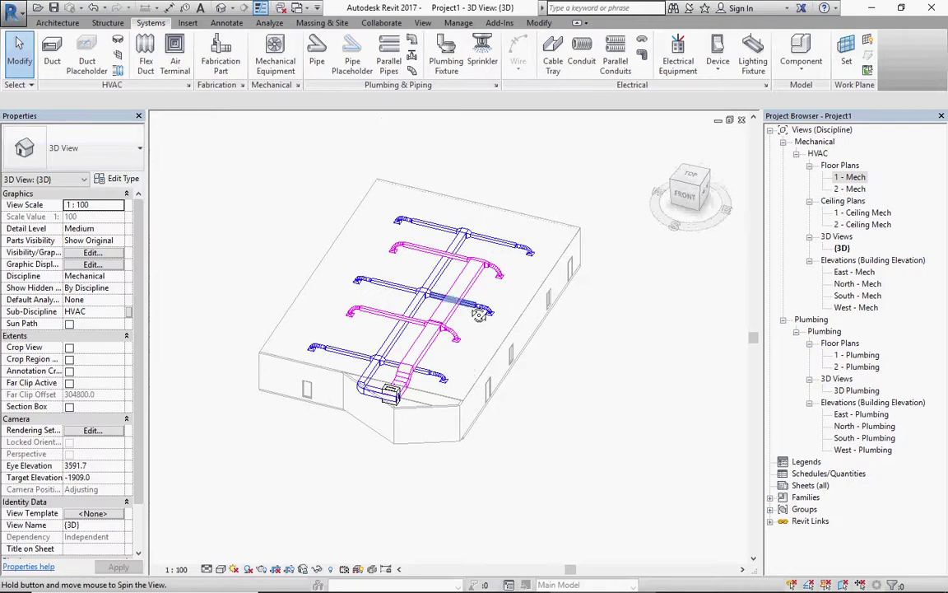
{"action": "mouse_move", "coordinate": [512, 298]}
{"action": "middle_mouse_down", "text": "shift"}
{"action": "mouse_move", "coordinate": [577, 137]}
{"action": "mouse_move", "coordinate": [567, 98]}
{"action": "mouse_move", "coordinate": [499, 102]}
{"action": "mouse_move", "coordinate": [434, 149]}
{"action": "mouse_move", "coordinate": [458, 177]}
{"action": "mouse_move", "coordinate": [476, 180]}
{"action": "mouse_move", "coordinate": [525, 355]}
{"action": "mouse_move", "coordinate": [708, 249]}
{"action": "middle_mouse_up", "text": "shift"}
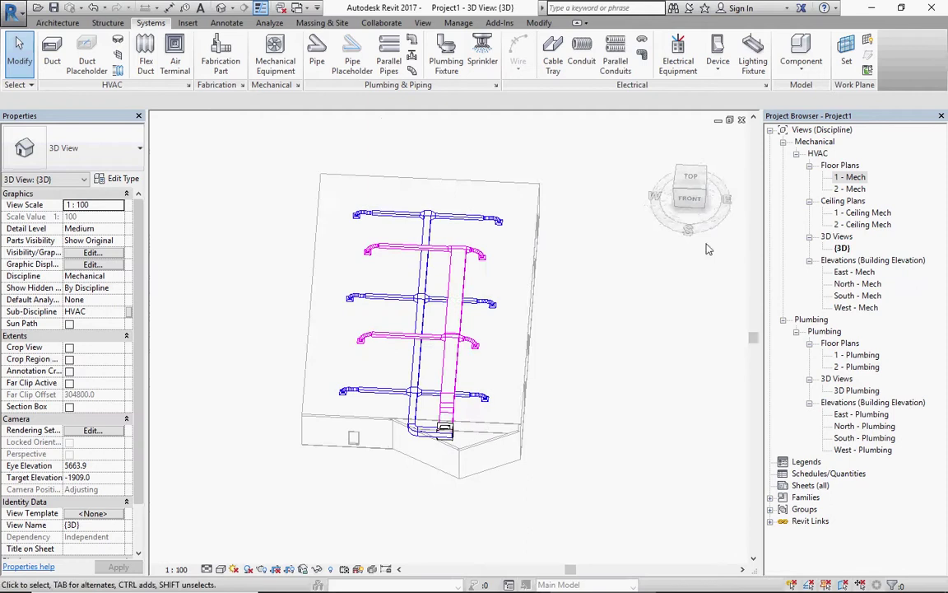
In 1 - Ceiling Mech, draw a horizontal section across the lower branches, shorten its depth, and open Section 1
{"action": "double_click", "coordinate": [859, 214]}
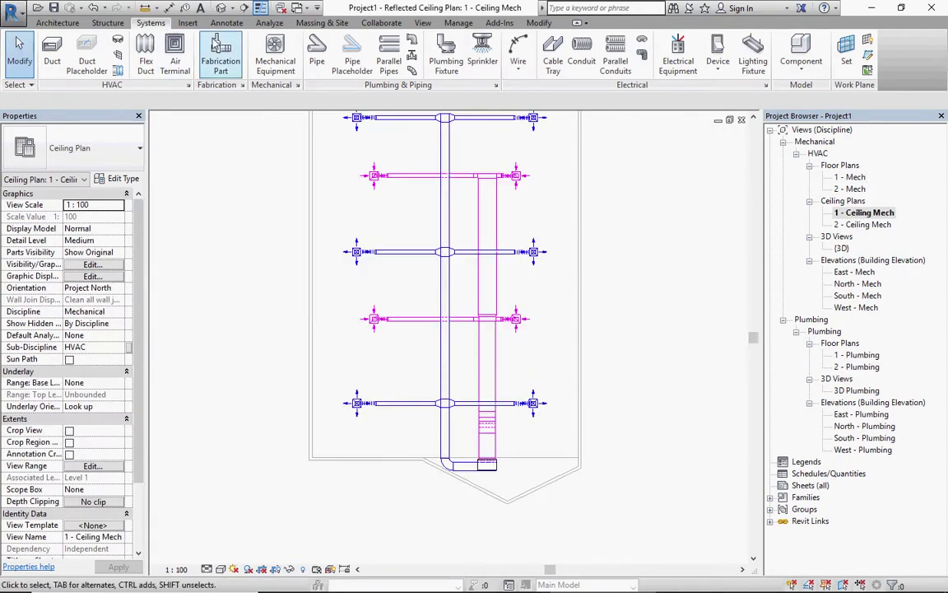
{"action": "left_click", "coordinate": [245, 7]}
{"action": "left_click", "coordinate": [328, 346]}
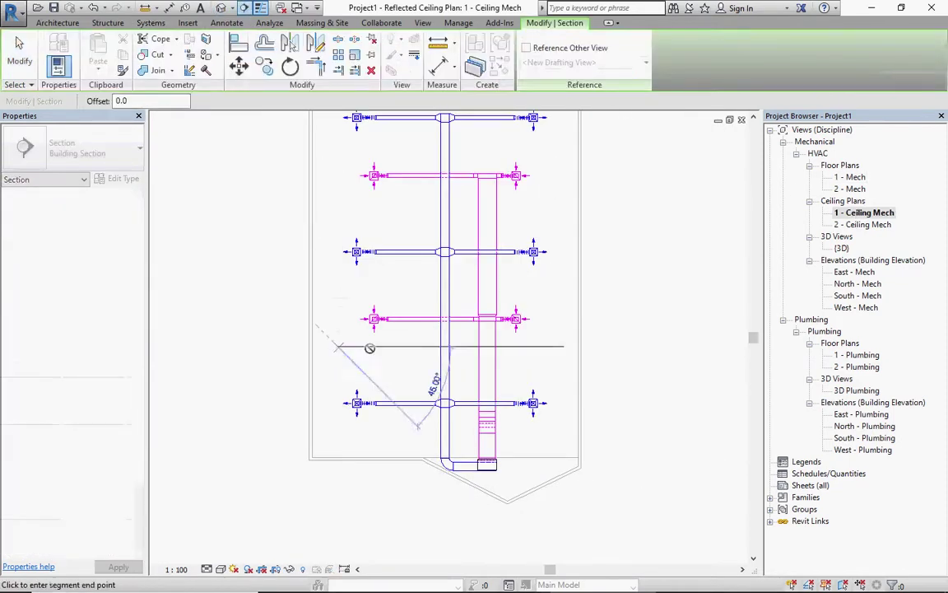
{"action": "left_click", "coordinate": [551, 346]}
{"action": "scroll", "coordinate": [550, 350], "scroll_direction": "down", "scroll_amount": 2}
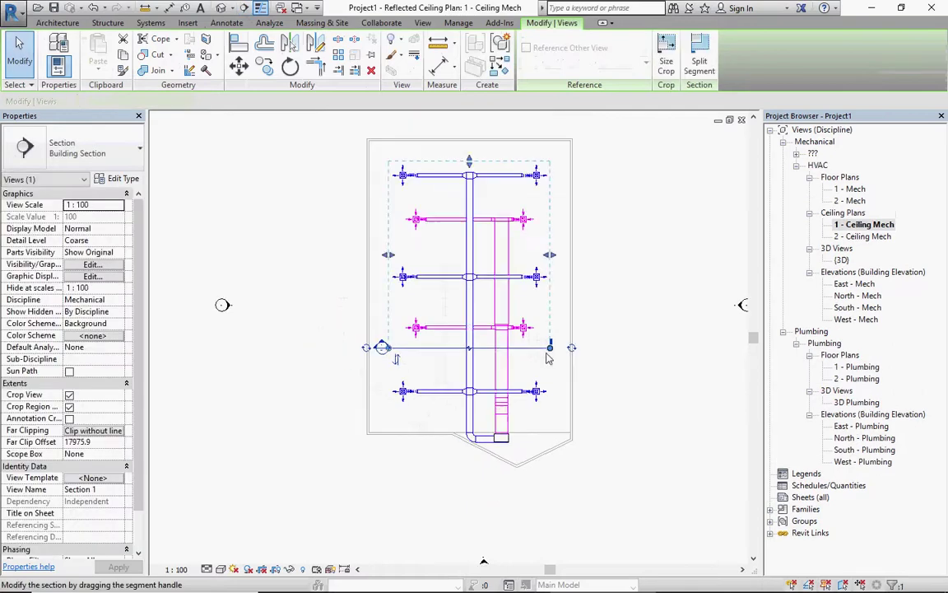
{"action": "left_click_drag", "start_coordinate": [470, 163], "coordinate": [469, 313]}
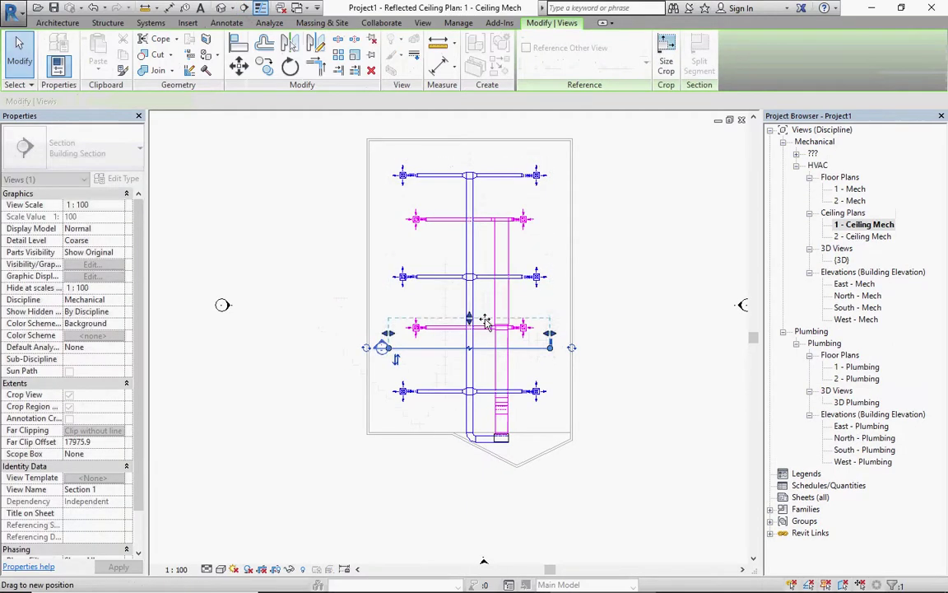
{"action": "right_click", "coordinate": [524, 350]}
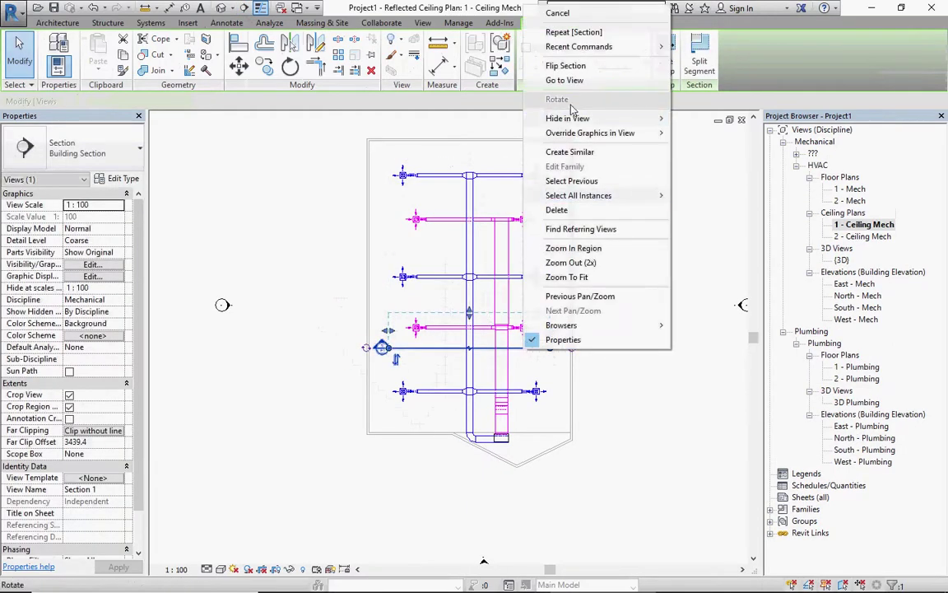
{"action": "left_click", "coordinate": [560, 79]}
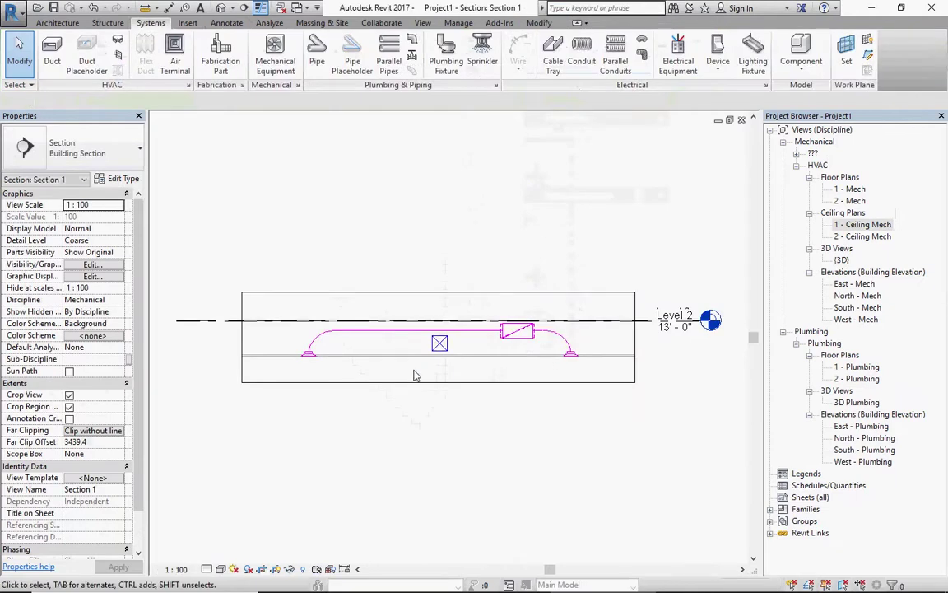
Show Section 1 at Fine detail level with the Realistic visual style
{"action": "scroll", "coordinate": [414, 375], "scroll_direction": "up", "scroll_amount": 2}
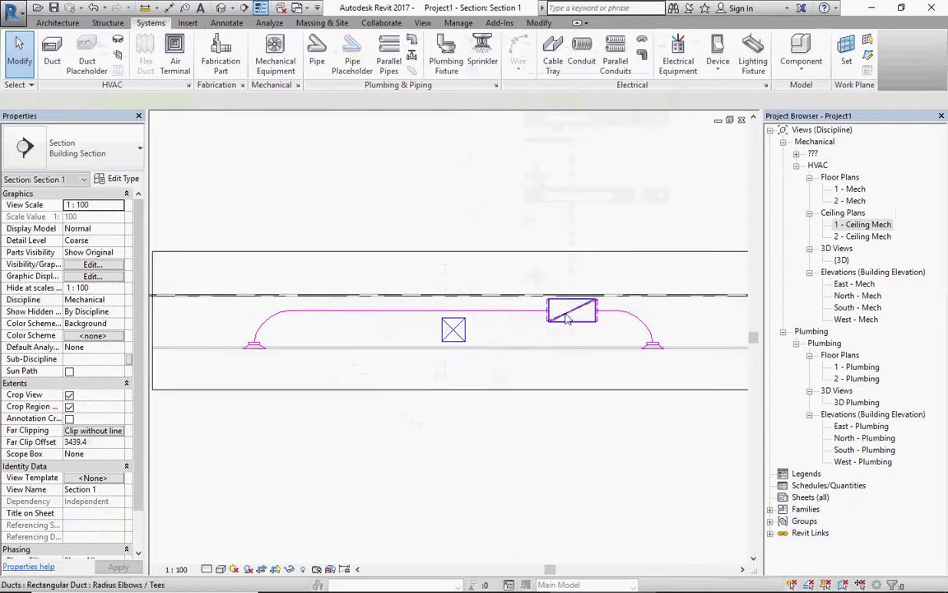
{"action": "left_click", "coordinate": [206, 569]}
{"action": "left_click", "coordinate": [216, 550]}
{"action": "left_click", "coordinate": [221, 569]}
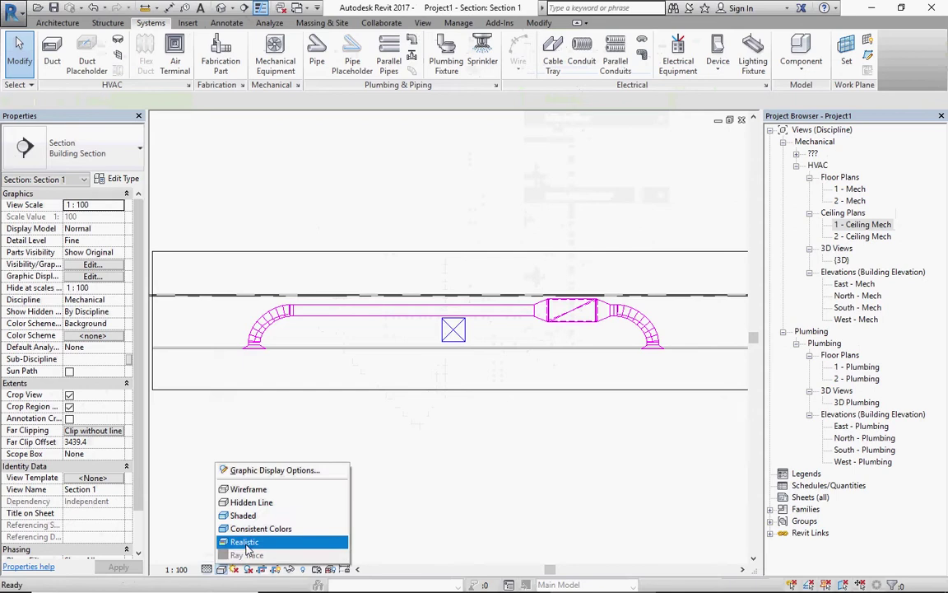
{"action": "left_click", "coordinate": [246, 542]}
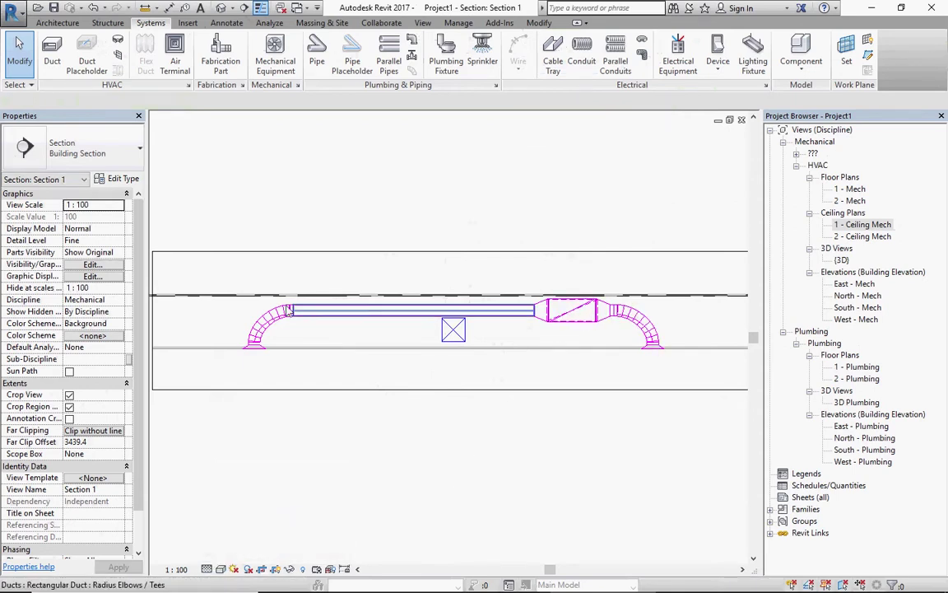
Stretch the section's crop region down to include Level 1 below the ducts
{"action": "scroll", "coordinate": [566, 343], "scroll_direction": "down", "scroll_amount": 2}
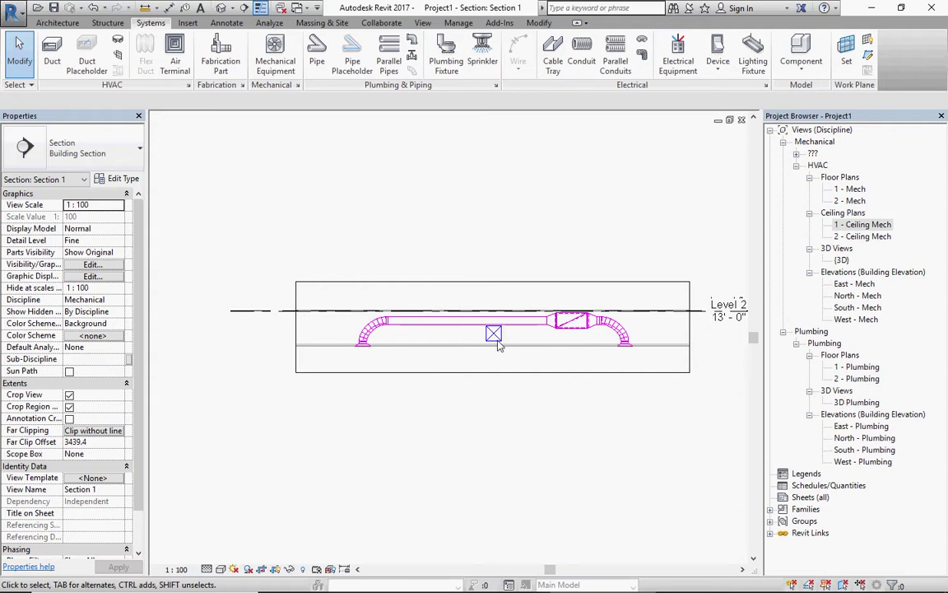
{"action": "scroll", "coordinate": [444, 404], "scroll_direction": "down", "scroll_amount": 1}
{"action": "scroll", "coordinate": [612, 377], "scroll_direction": "up", "scroll_amount": 2}
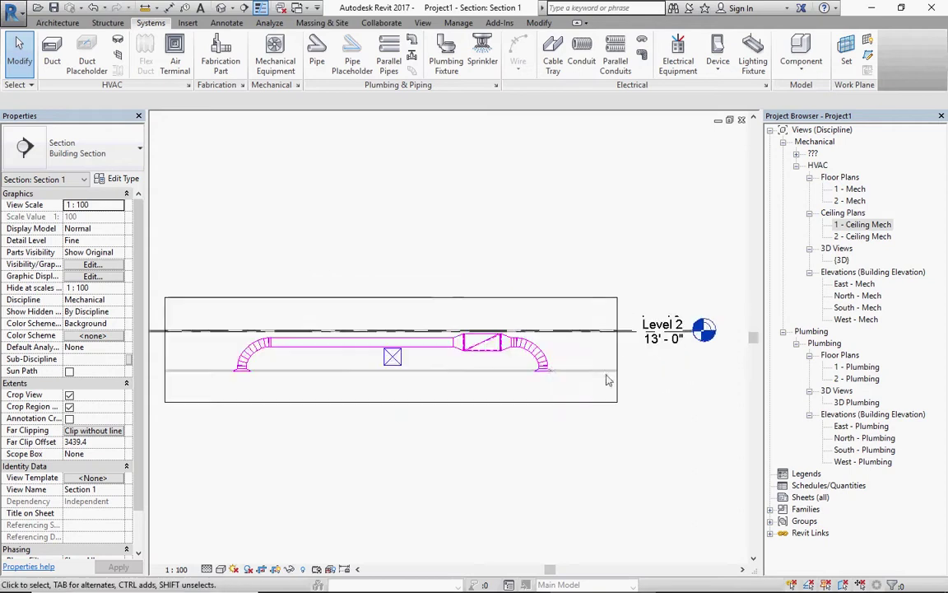
{"action": "scroll", "coordinate": [613, 362], "scroll_direction": "up", "scroll_amount": 1}
{"action": "scroll", "coordinate": [610, 381], "scroll_direction": "down", "scroll_amount": 2}
{"action": "left_click", "coordinate": [593, 382]}
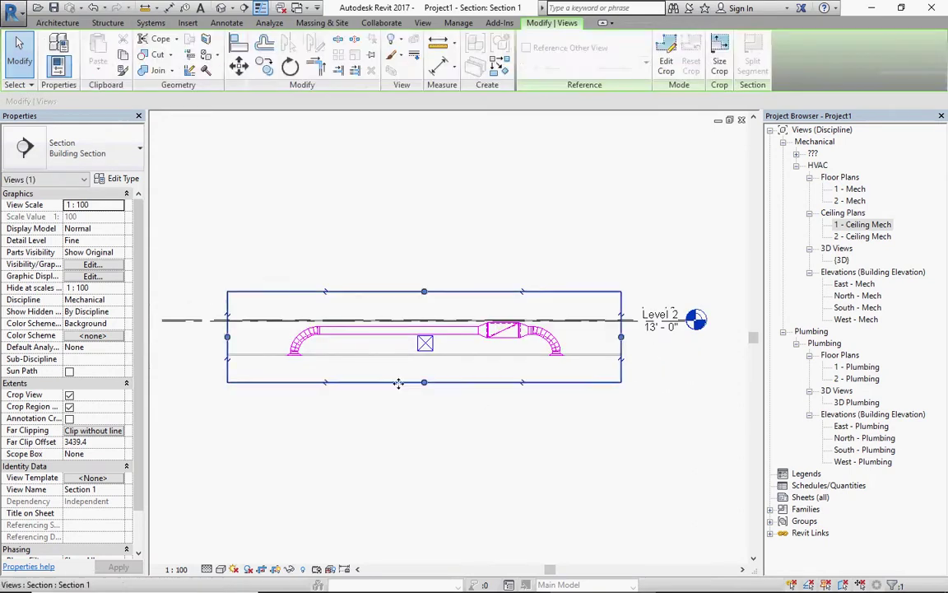
{"action": "left_click_drag", "start_coordinate": [425, 425], "coordinate": [425, 475]}
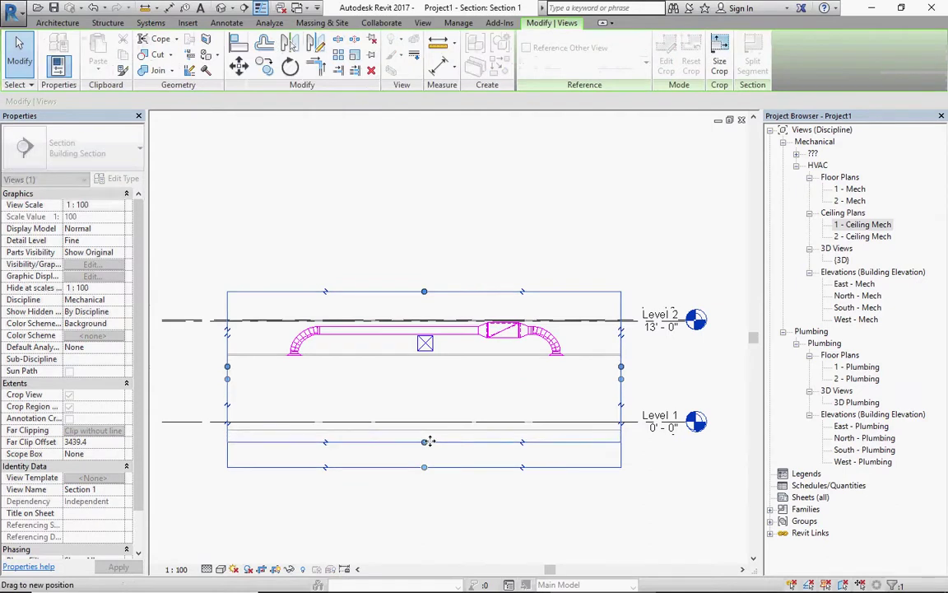
{"action": "left_click_drag", "start_coordinate": [423, 471], "coordinate": [424, 442]}
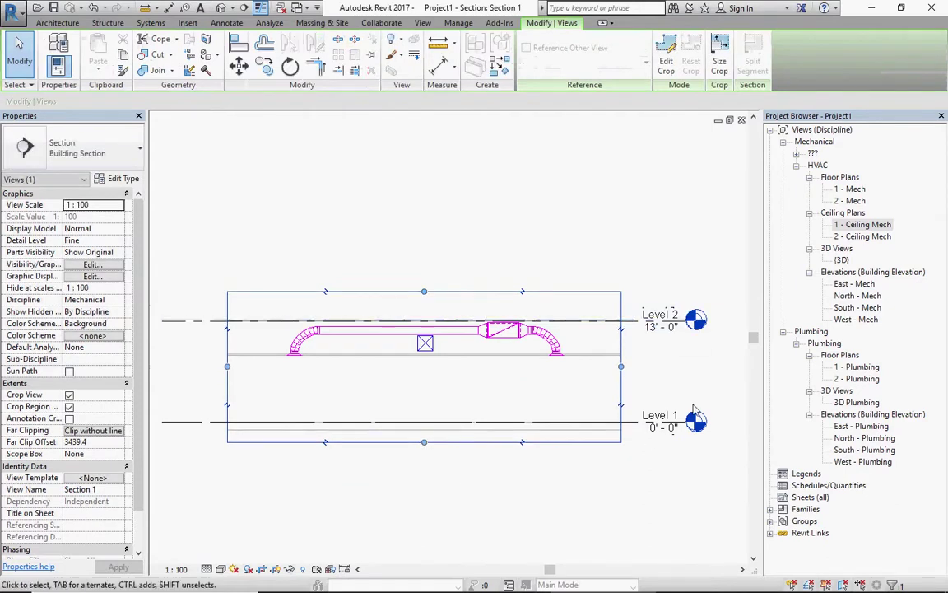
{"action": "left_click", "coordinate": [368, 367]}
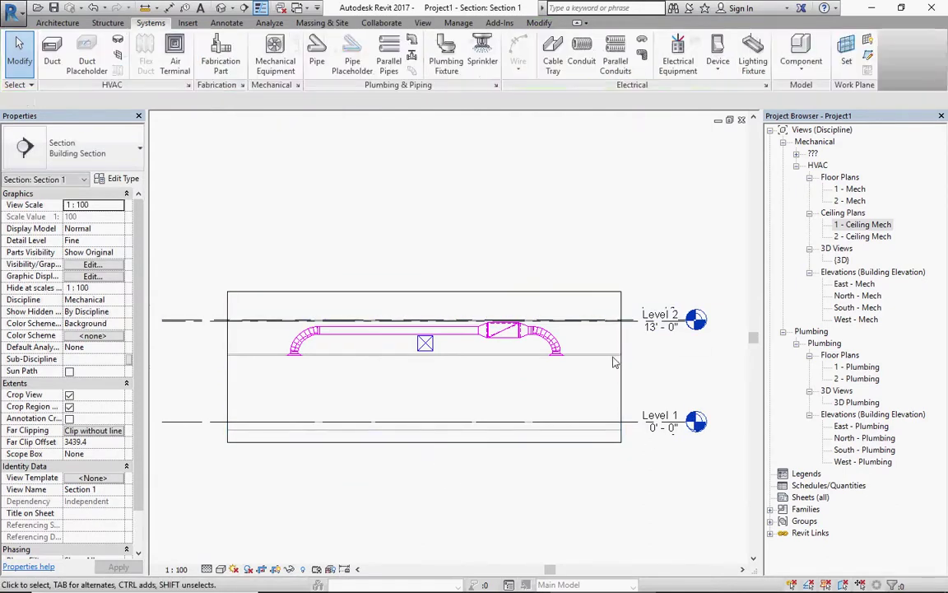
Close Section 1 and apply the Mechanical Ceiling view template to the 1 - Ceiling Mech plan
{"action": "left_click", "coordinate": [742, 121]}
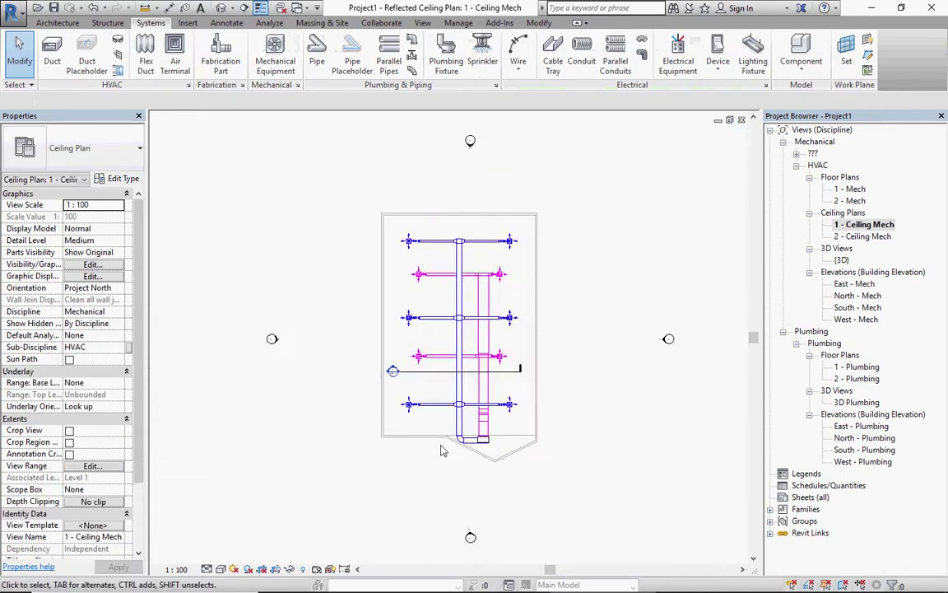
{"action": "scroll", "coordinate": [442, 449], "scroll_direction": "up", "scroll_amount": 1}
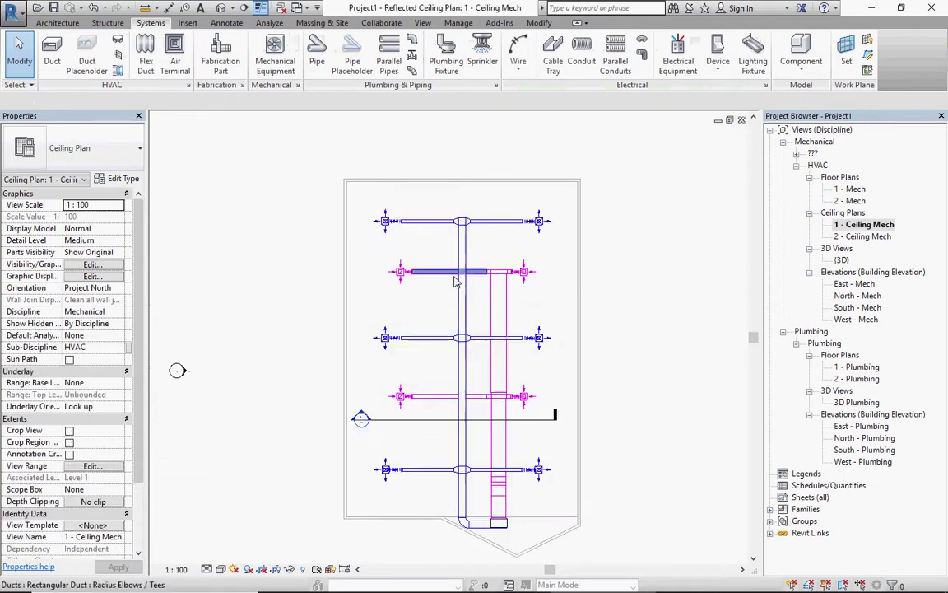
{"action": "left_click", "coordinate": [86, 526]}
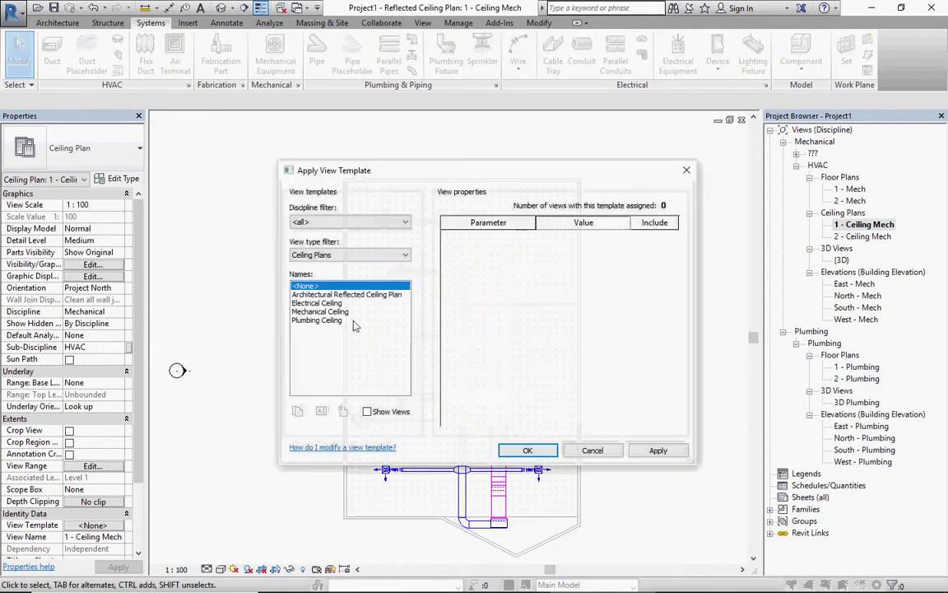
{"action": "left_click", "coordinate": [319, 312]}
{"action": "left_click", "coordinate": [527, 452]}
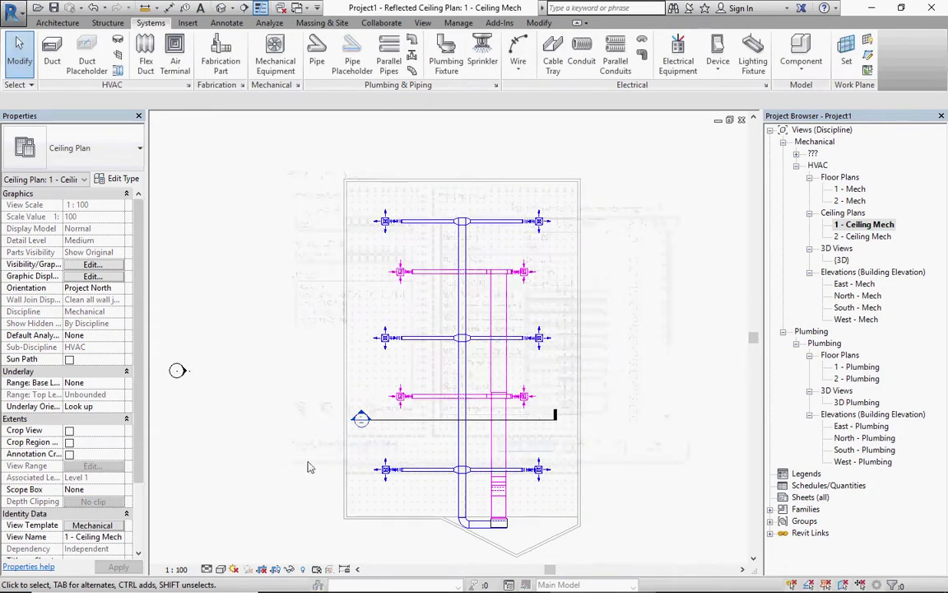
{"action": "middle_click_drag", "start_coordinate": [308, 466], "coordinate": [460, 429]}
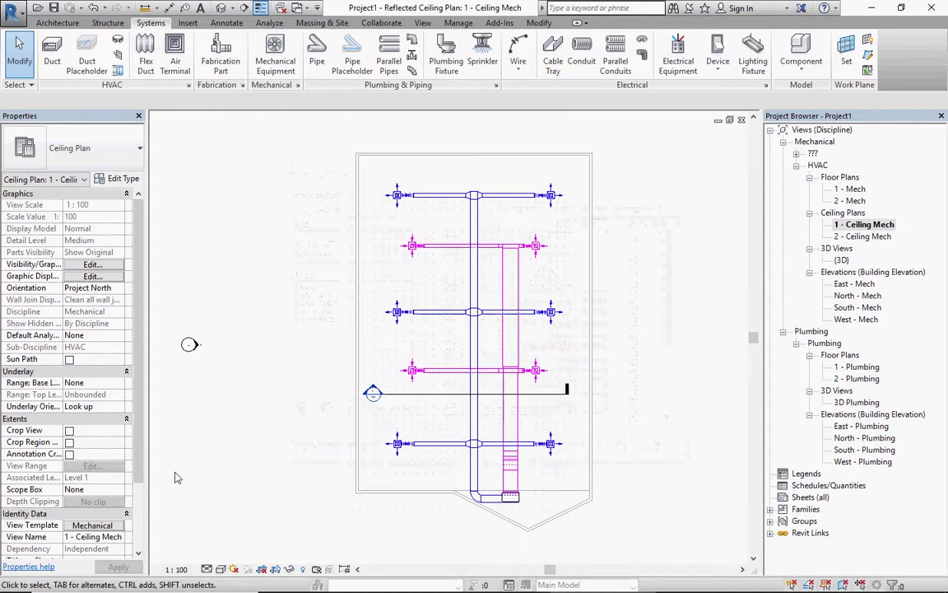
Duplicate Mechanical Ceiling as a new HVAC view template, apply it, and select the lower-left diffuser
{"action": "left_click", "coordinate": [91, 527]}
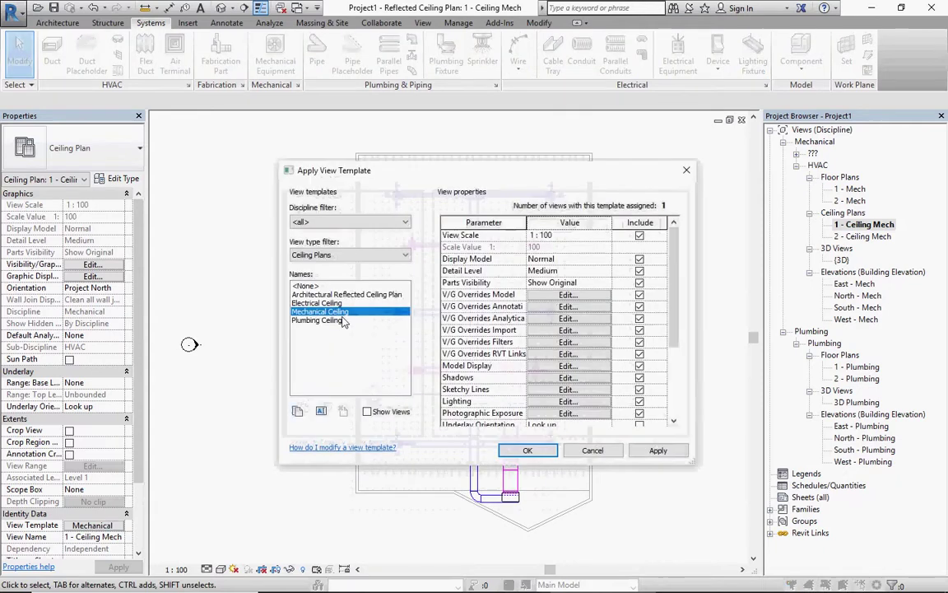
{"action": "left_click", "coordinate": [298, 411]}
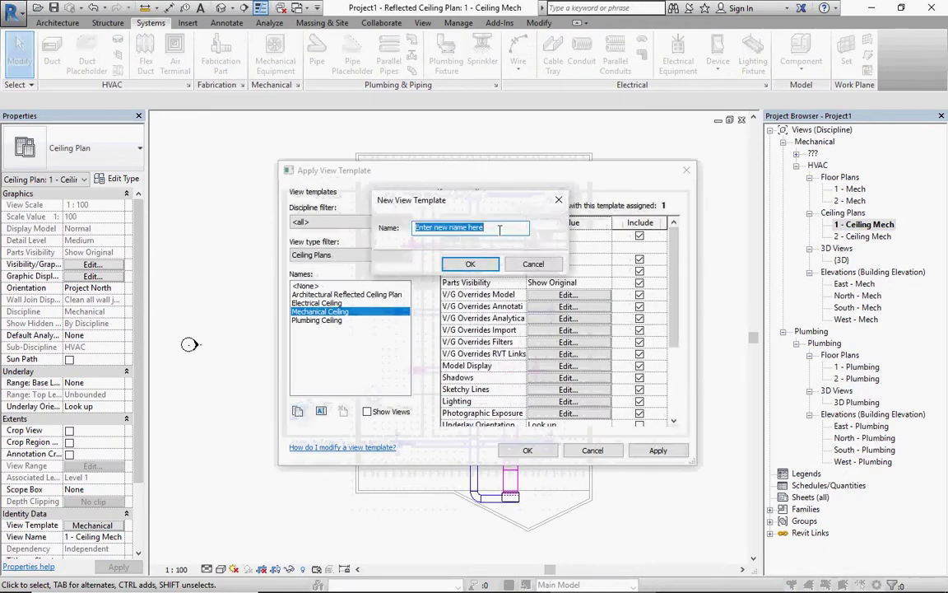
{"action": "type", "text": "HVAC"}
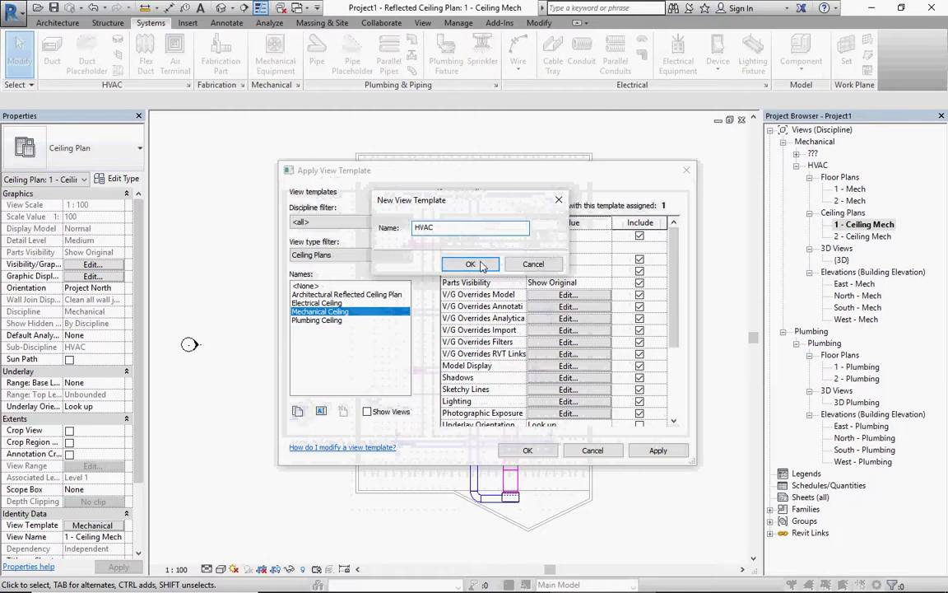
{"action": "left_click", "coordinate": [480, 264]}
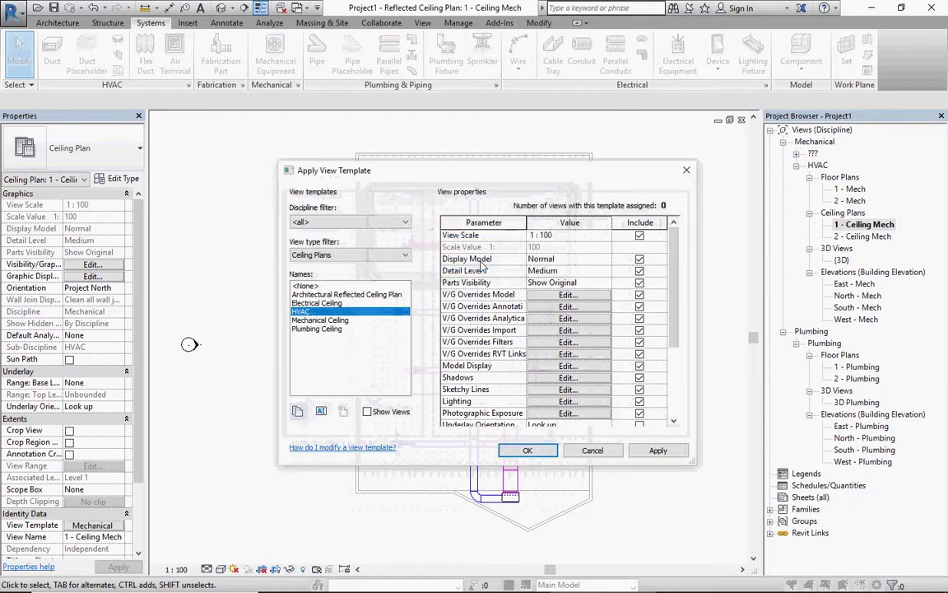
{"action": "left_click", "coordinate": [528, 450]}
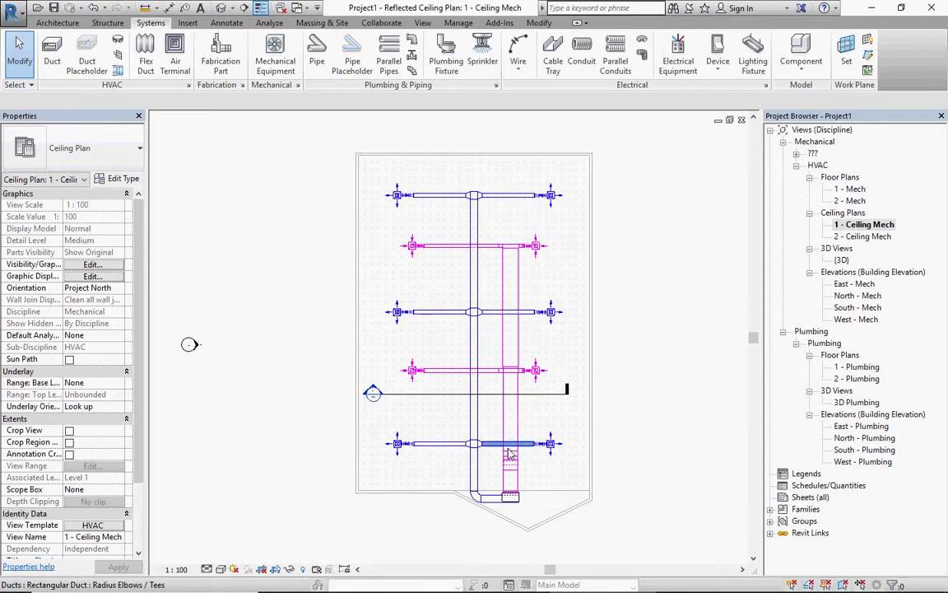
{"action": "left_click", "coordinate": [399, 453]}
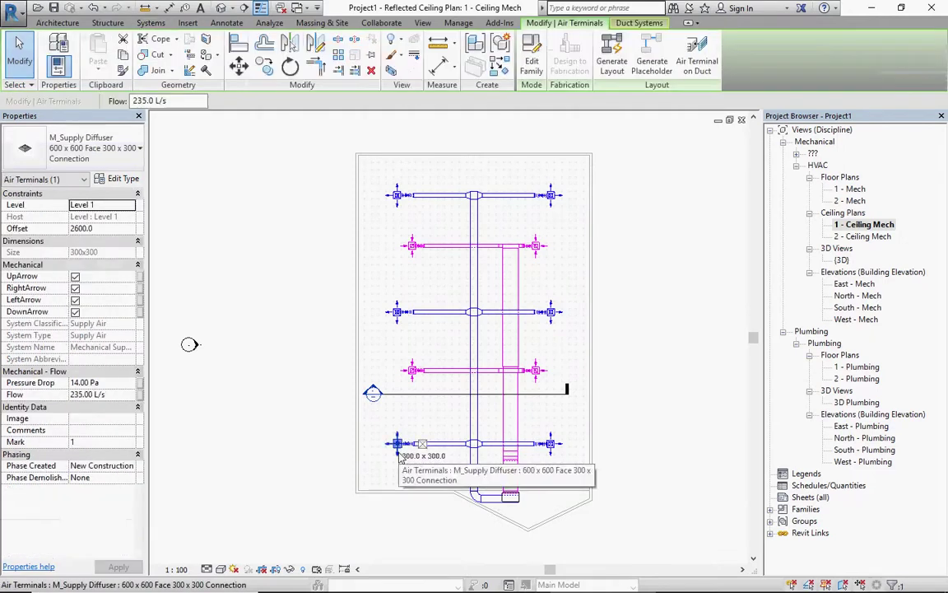
{"action": "right_click", "coordinate": [401, 449]}
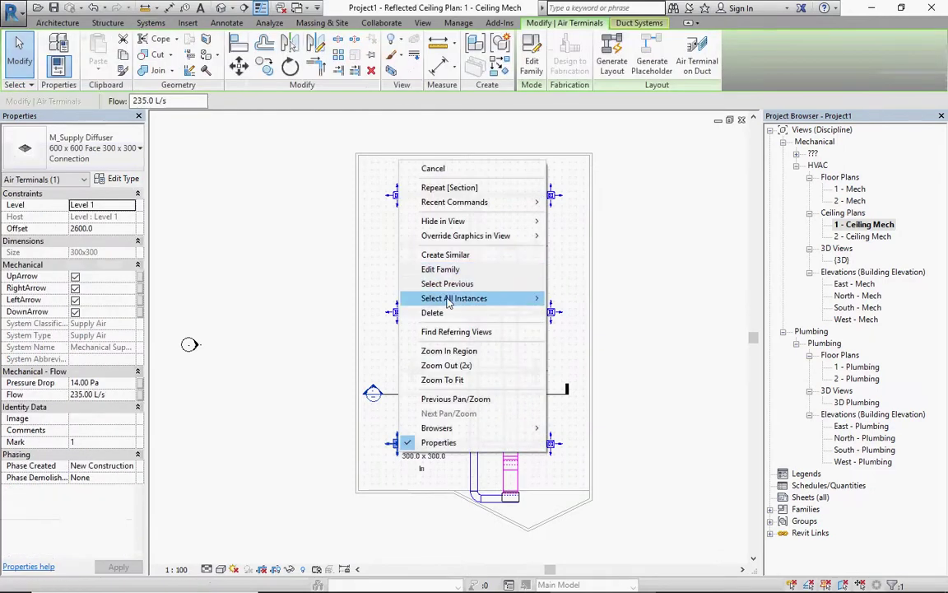
{"action": "left_click", "coordinate": [595, 319]}
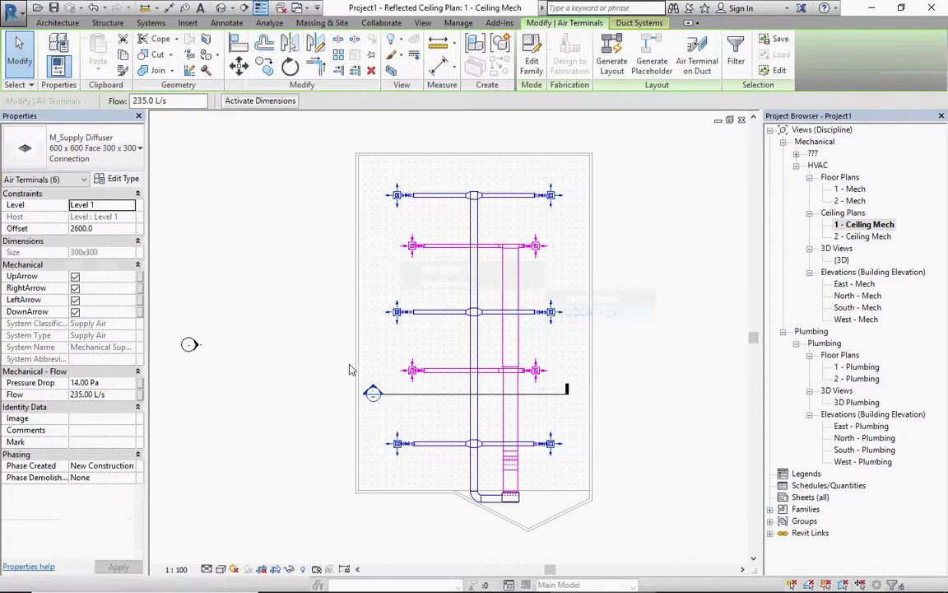
{"action": "left_click", "coordinate": [403, 420]}
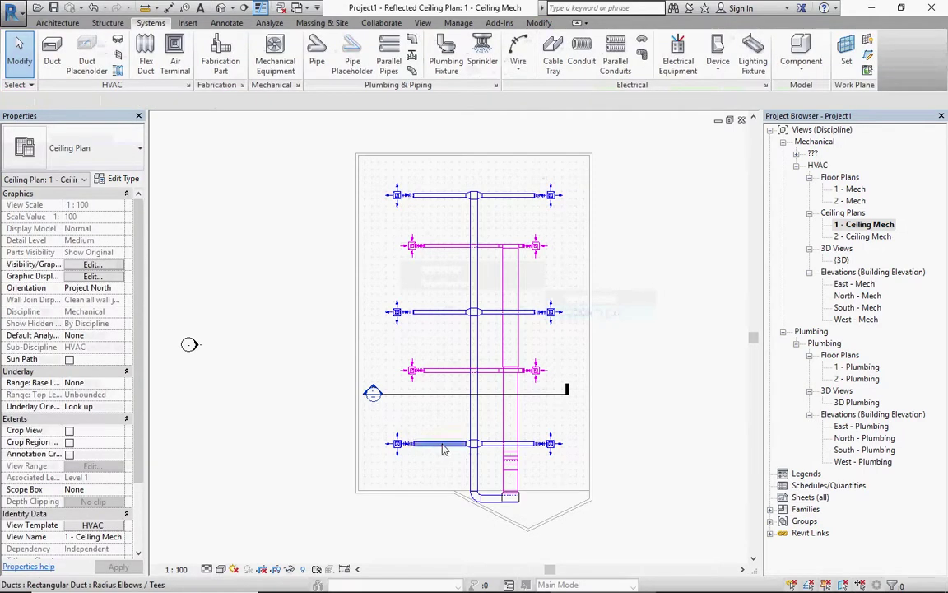
{"action": "left_click", "coordinate": [424, 444]}
{"action": "left_click_drag", "start_coordinate": [140, 358], "coordinate": [128, 506]}
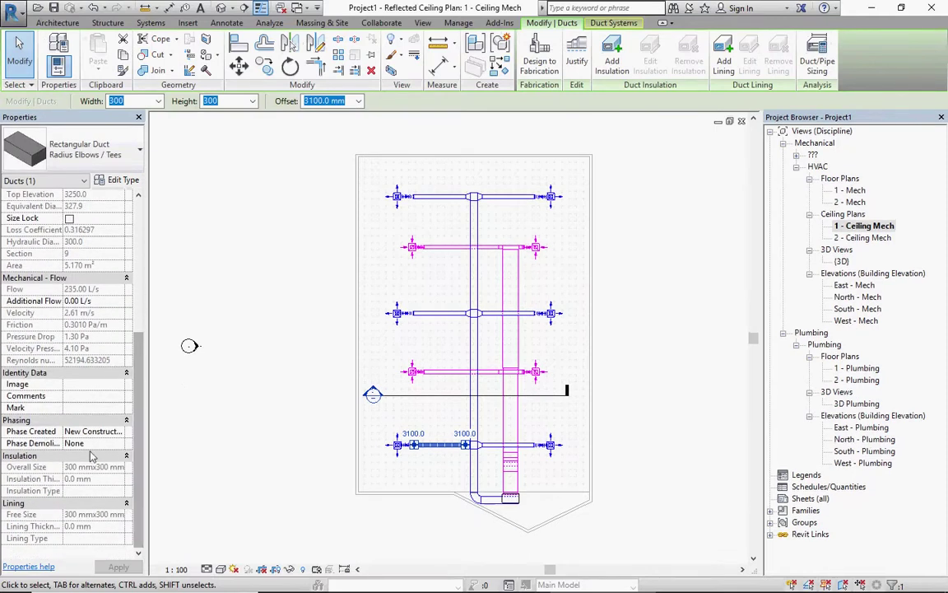
{"action": "left_click", "coordinate": [99, 436]}
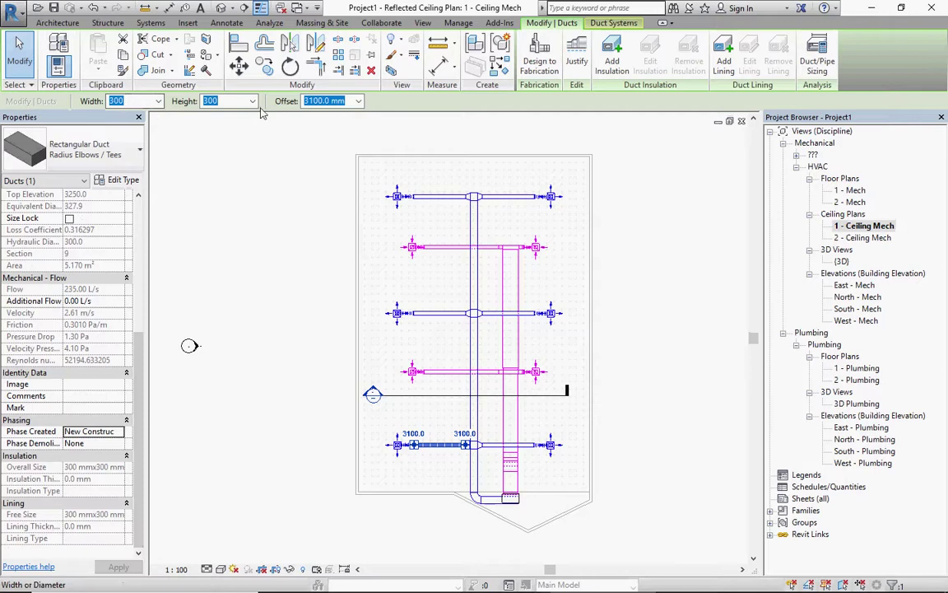
{"action": "left_click", "coordinate": [632, 398]}
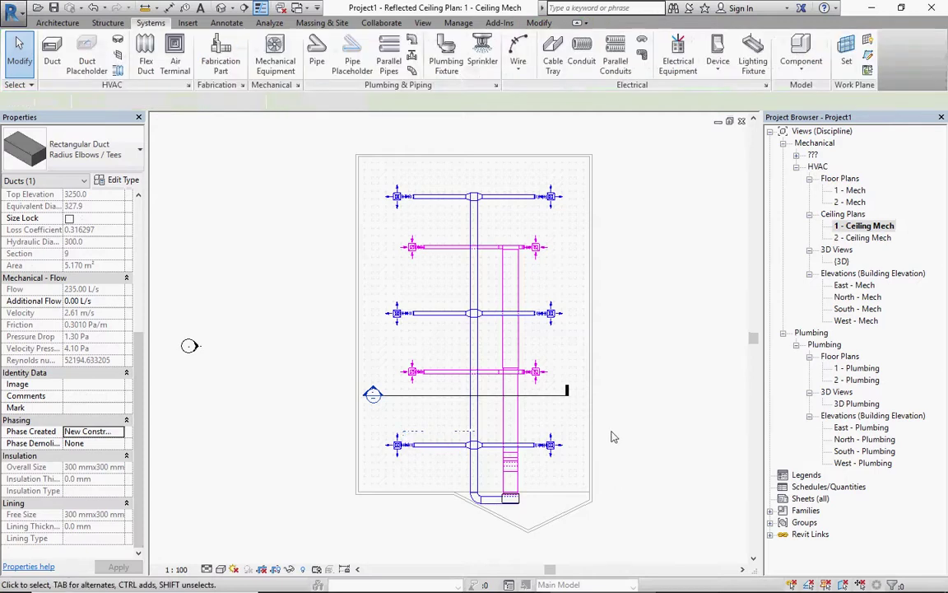
{"action": "left_click", "coordinate": [473, 481]}
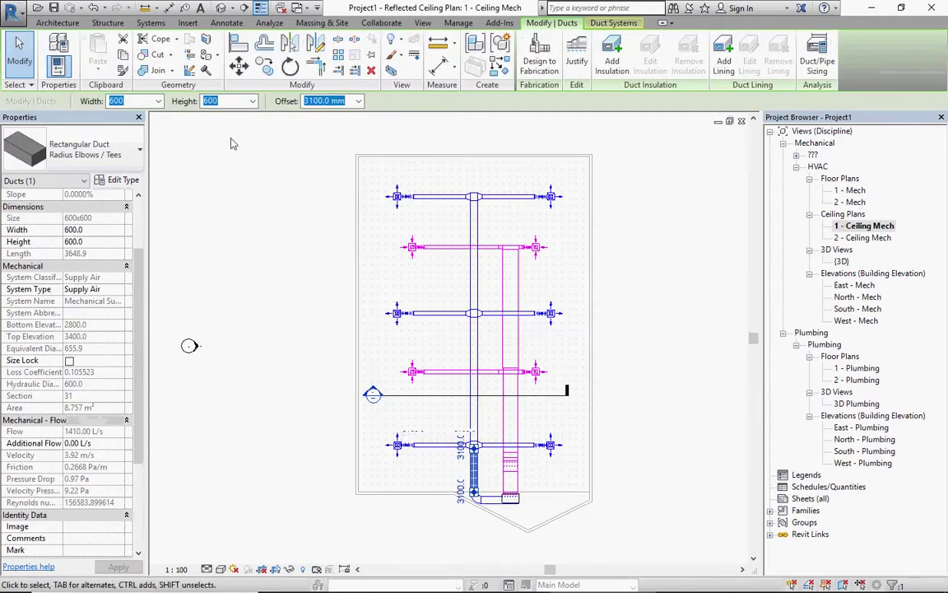
{"action": "left_click", "coordinate": [677, 434]}
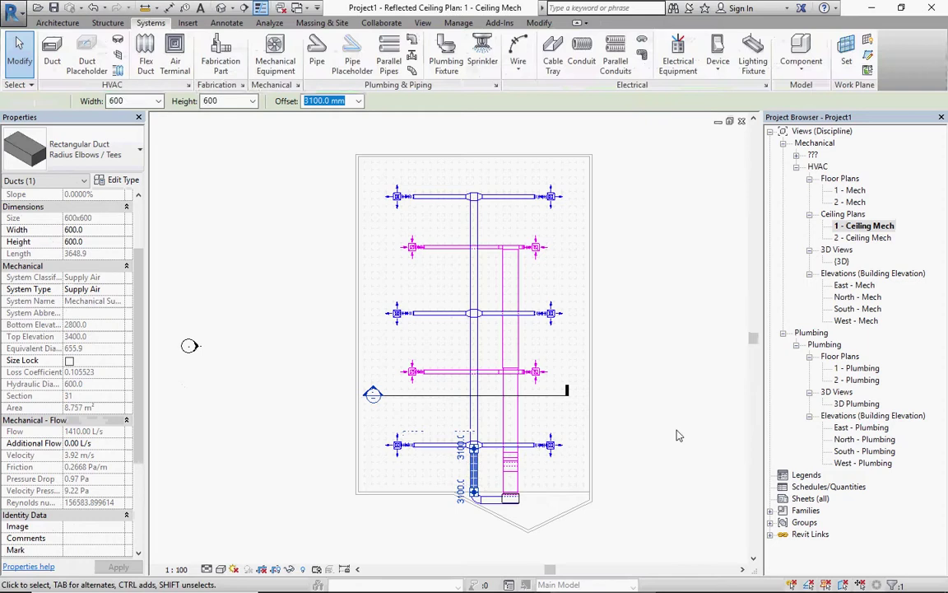
{"action": "scroll", "coordinate": [651, 433], "scroll_direction": "down", "scroll_amount": 2}
{"action": "scroll", "coordinate": [706, 437], "scroll_direction": "up", "scroll_amount": 2}
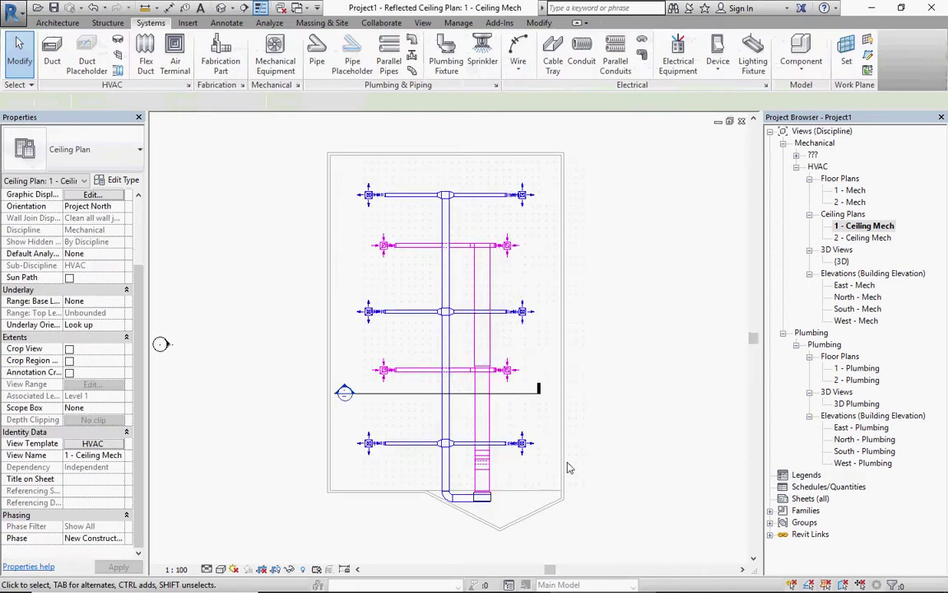
{"action": "scroll", "coordinate": [474, 387], "scroll_direction": "down", "scroll_amount": 1}
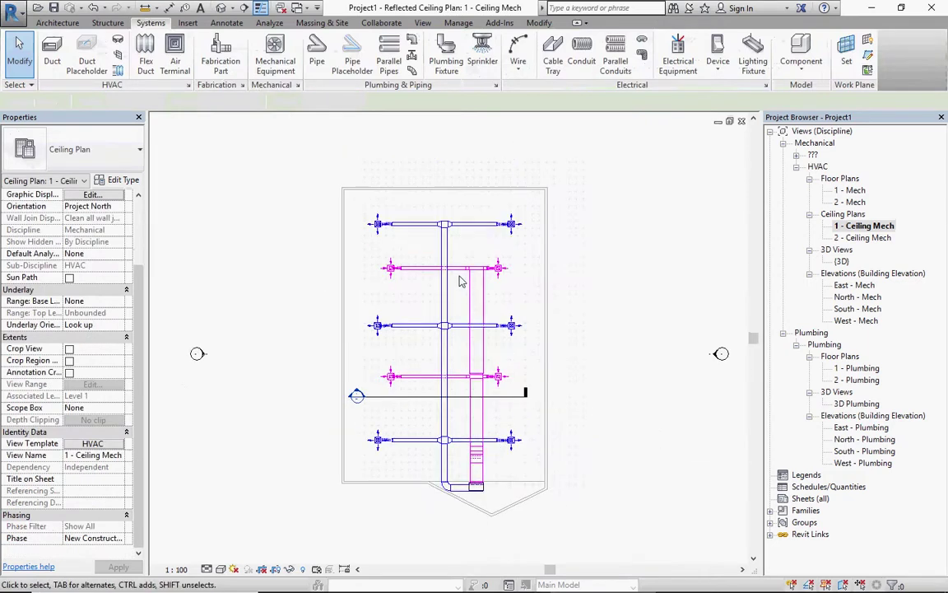
Dimension the diffuser rows vertically with an aligned chain (4221, 5519, 4872, 6113)
{"action": "scroll", "coordinate": [372, 449], "scroll_direction": "up", "scroll_amount": 2}
{"action": "scroll", "coordinate": [370, 445], "scroll_direction": "up", "scroll_amount": 2}
{"action": "key", "text": "d"}
{"action": "key", "text": "i"}
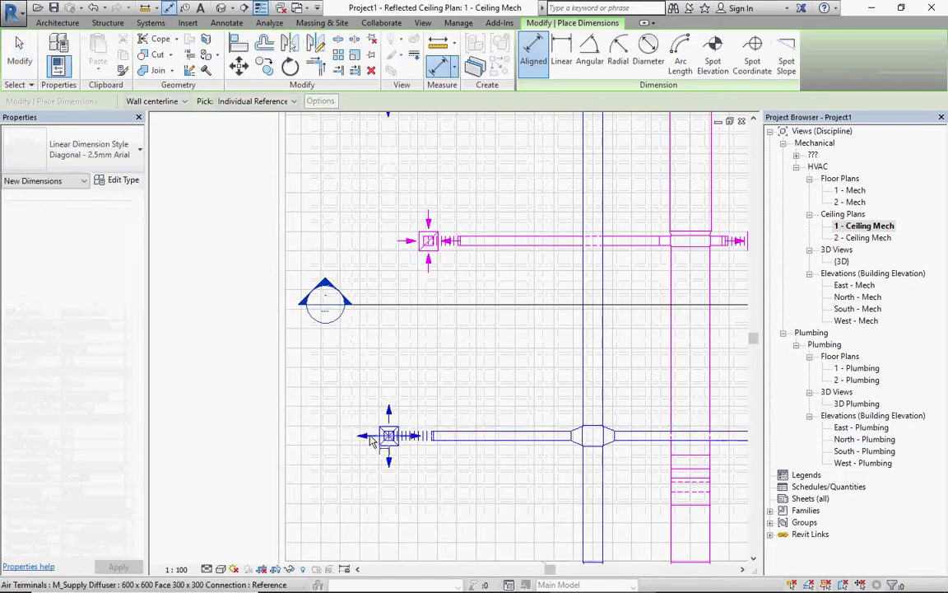
{"action": "scroll", "coordinate": [378, 440], "scroll_direction": "down", "scroll_amount": 1}
{"action": "left_click", "coordinate": [374, 438]}
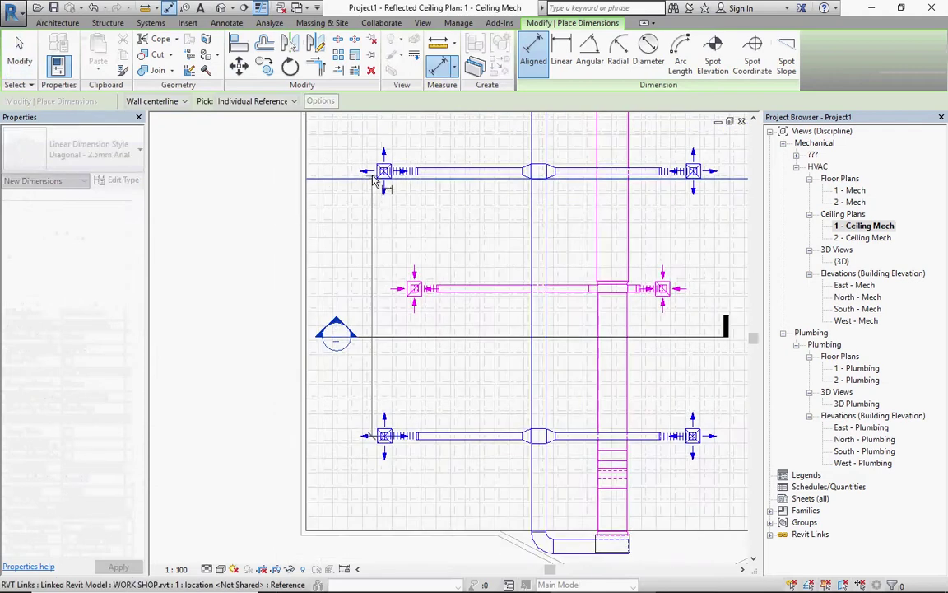
{"action": "left_click", "coordinate": [394, 293]}
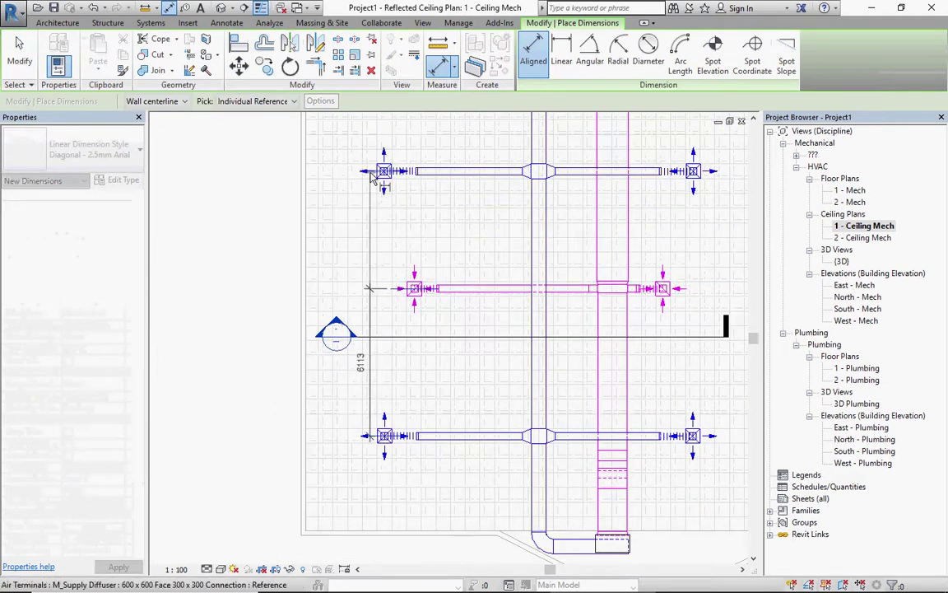
{"action": "left_click", "coordinate": [372, 175]}
{"action": "scroll", "coordinate": [372, 175], "scroll_direction": "down", "scroll_amount": 1}
{"action": "scroll", "coordinate": [378, 175], "scroll_direction": "up", "scroll_amount": 1}
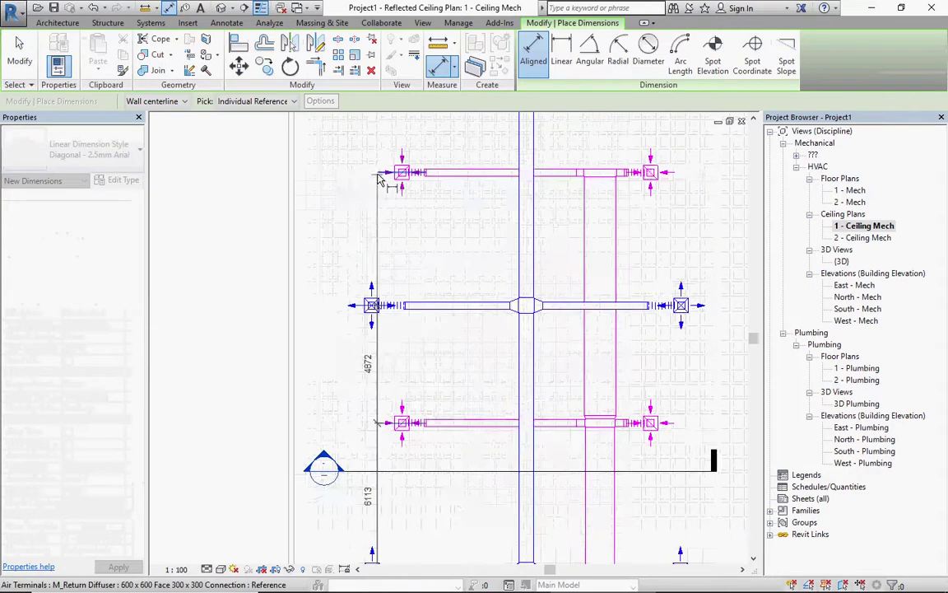
{"action": "left_click", "coordinate": [379, 174]}
{"action": "scroll", "coordinate": [362, 181], "scroll_direction": "down", "scroll_amount": 1}
{"action": "scroll", "coordinate": [358, 186], "scroll_direction": "down", "scroll_amount": 1}
{"action": "scroll", "coordinate": [349, 191], "scroll_direction": "up", "scroll_amount": 2}
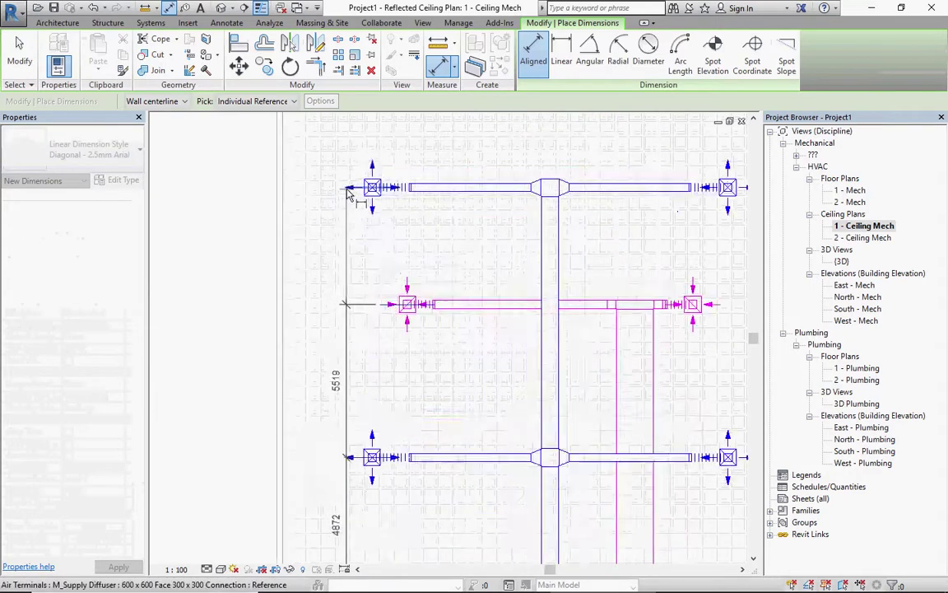
{"action": "left_click", "coordinate": [349, 192]}
{"action": "scroll", "coordinate": [323, 192], "scroll_direction": "up", "scroll_amount": 2}
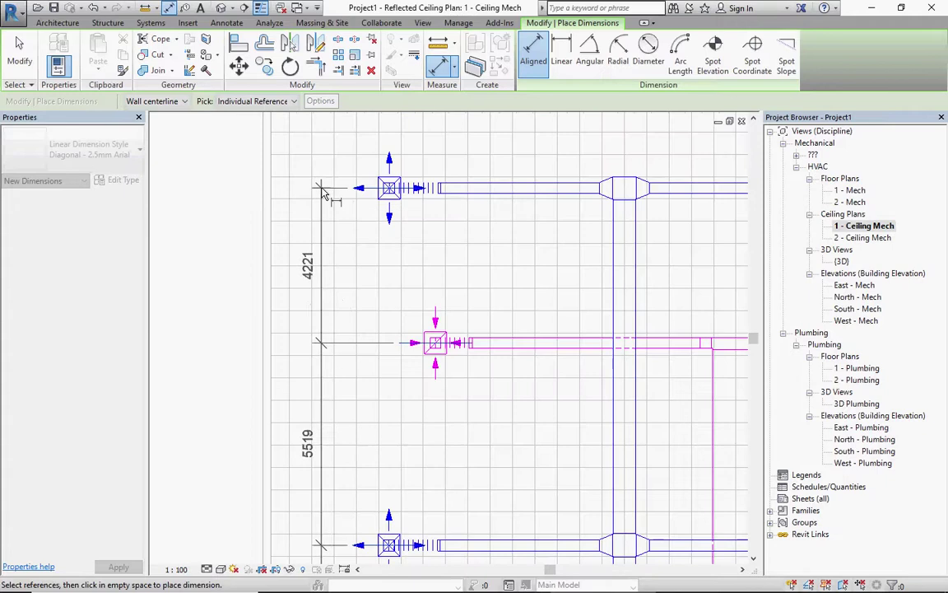
{"action": "left_click", "coordinate": [323, 192]}
{"action": "key", "text": "Escape"}
{"action": "key", "text": "Escape"}
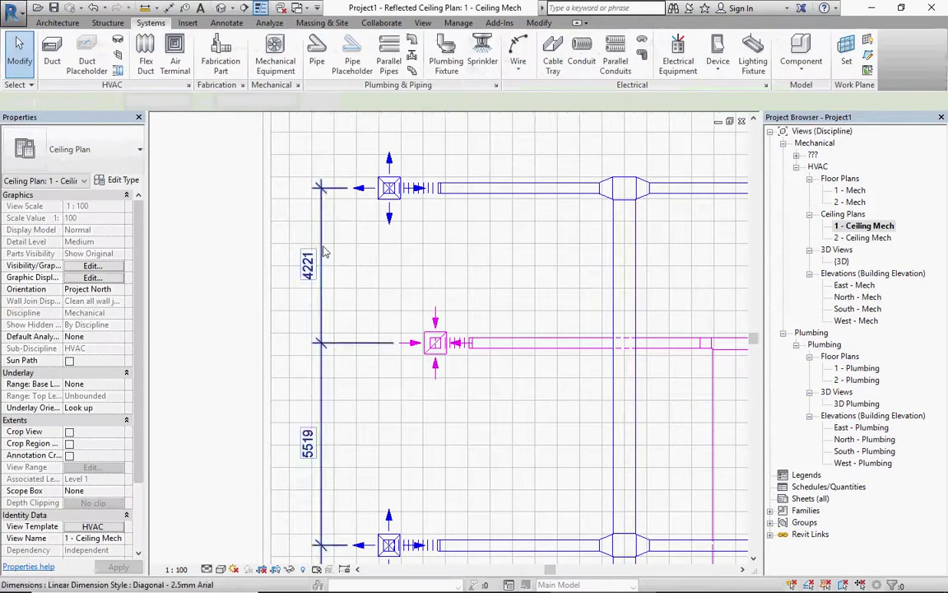
{"action": "scroll", "coordinate": [325, 252], "scroll_direction": "down", "scroll_amount": 2}
Add a 12828 / 3340 aligned dimension string from the top diffusers to the right wall
{"action": "key", "text": "d"}
{"action": "key", "text": "i"}
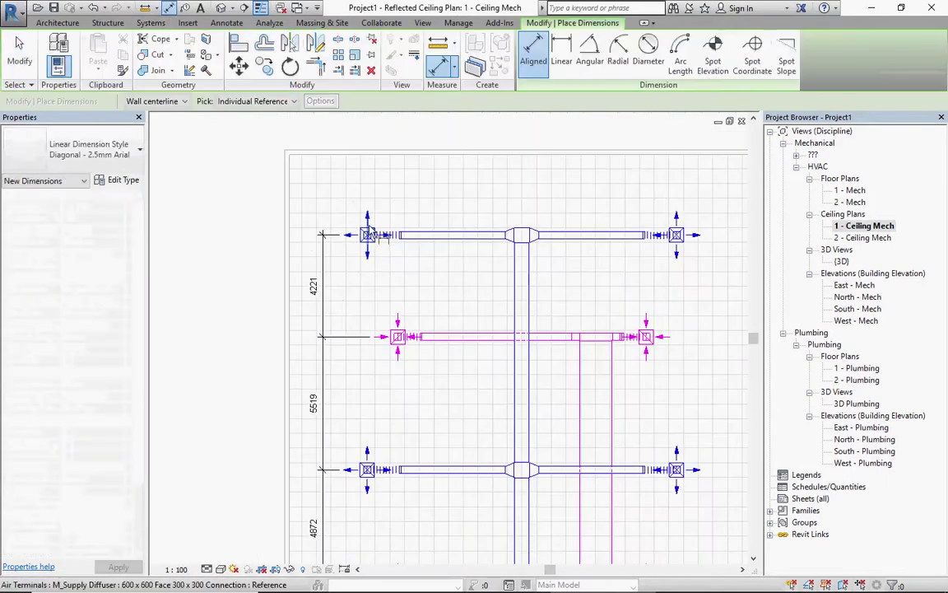
{"action": "left_click", "coordinate": [370, 230]}
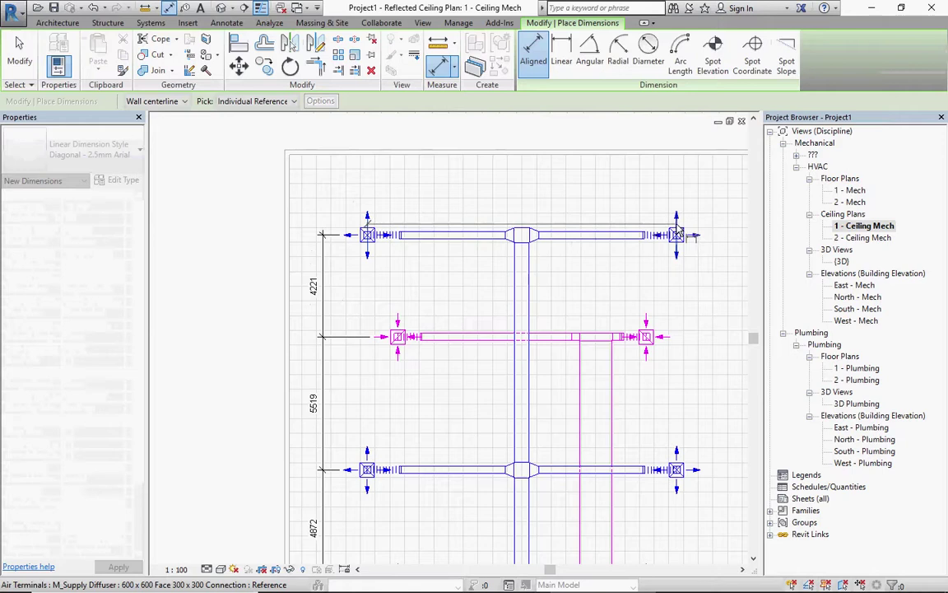
{"action": "left_click", "coordinate": [676, 232]}
{"action": "scroll", "coordinate": [567, 220], "scroll_direction": "down", "scroll_amount": 2}
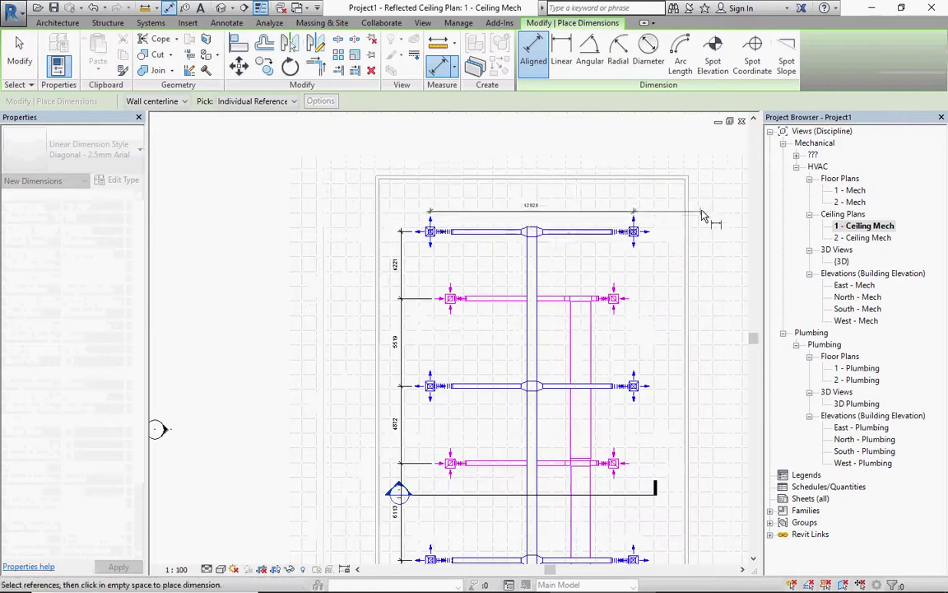
{"action": "scroll", "coordinate": [677, 218], "scroll_direction": "up", "scroll_amount": 1}
{"action": "left_click", "coordinate": [680, 221]}
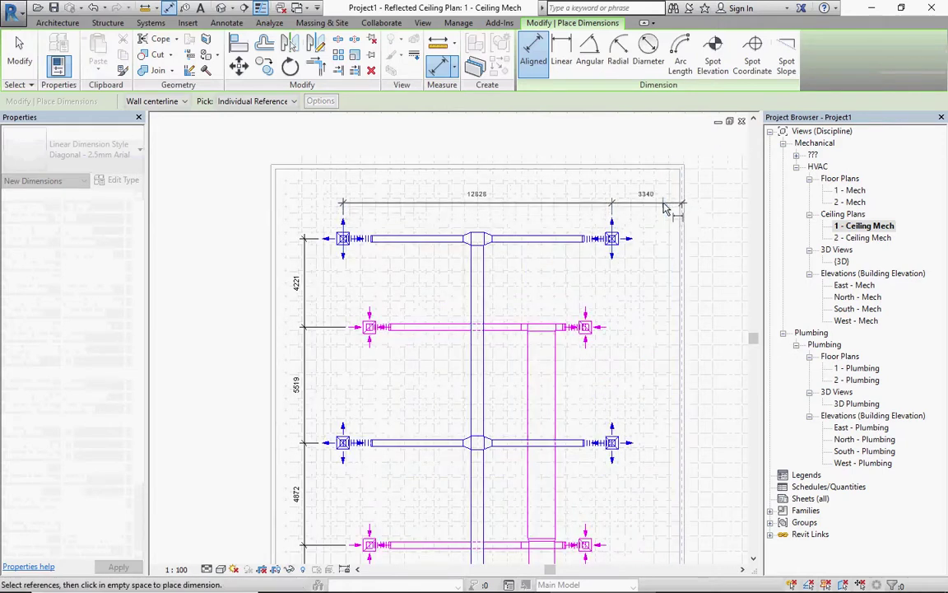
{"action": "scroll", "coordinate": [665, 208], "scroll_direction": "up", "scroll_amount": 2}
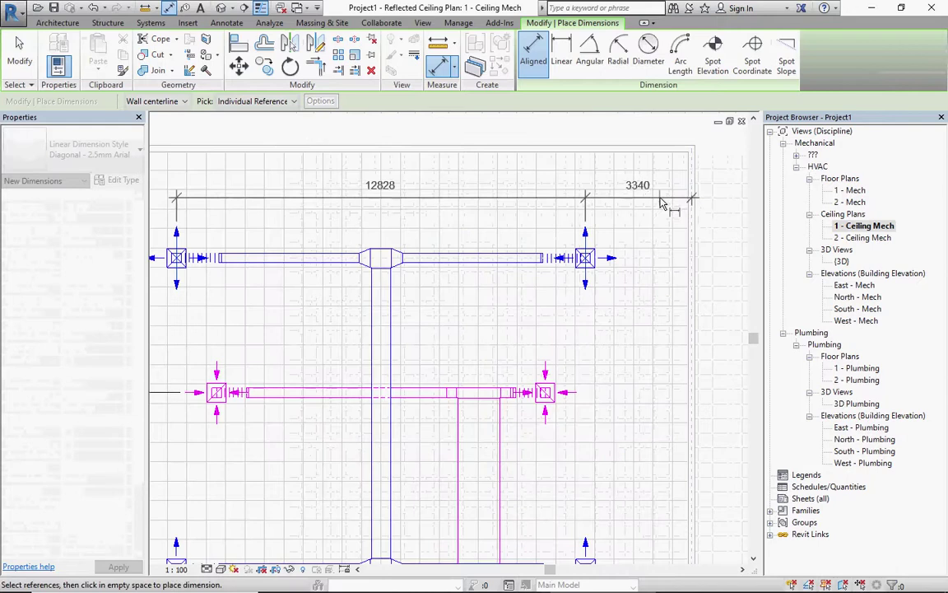
{"action": "left_click", "coordinate": [665, 207]}
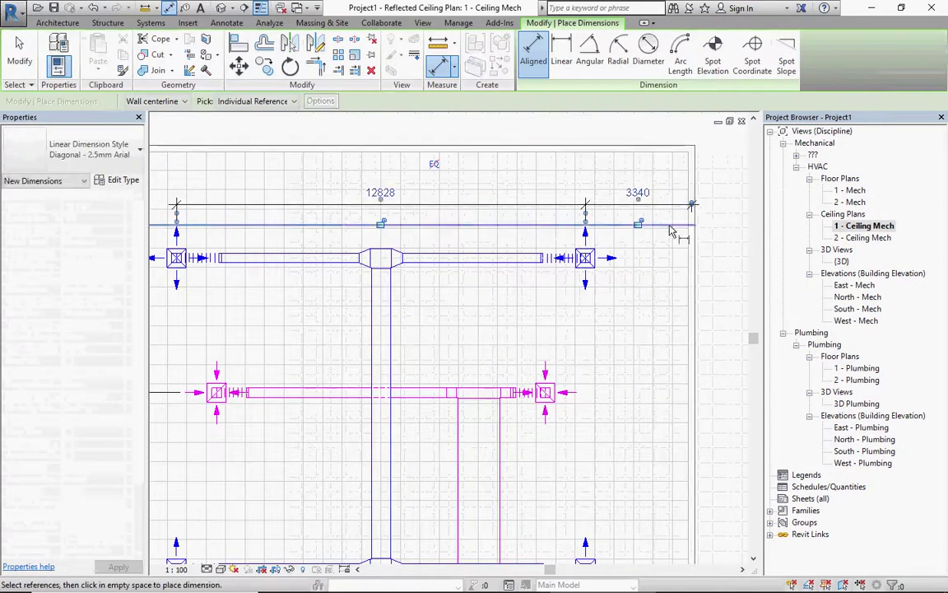
{"action": "key", "text": "Escape"}
{"action": "key", "text": "Escape"}
{"action": "scroll", "coordinate": [478, 231], "scroll_direction": "down", "scroll_amount": 2}
Select the air handling unit to check its properties in the ceiling plan
{"action": "scroll", "coordinate": [479, 259], "scroll_direction": "down", "scroll_amount": 2}
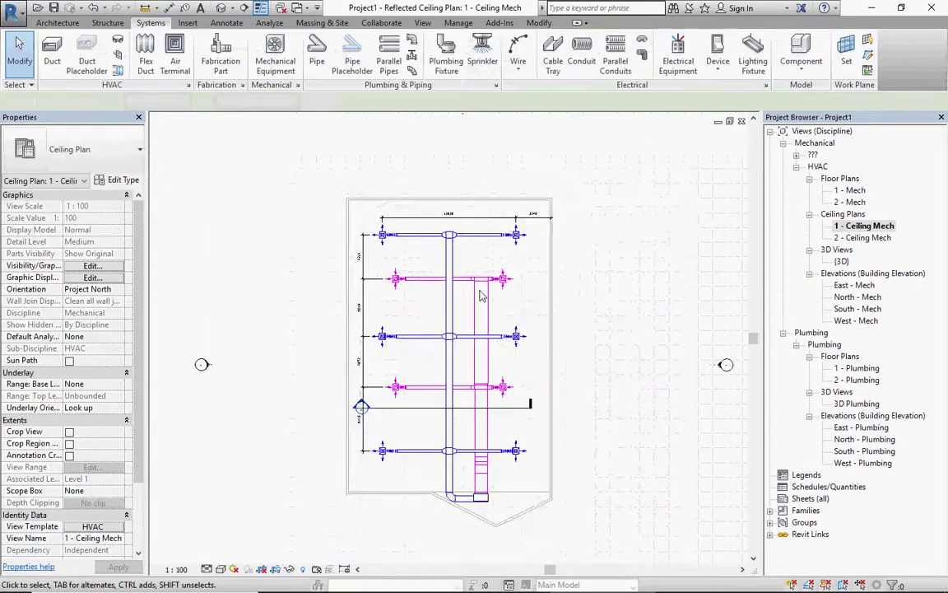
{"action": "scroll", "coordinate": [482, 296], "scroll_direction": "down", "scroll_amount": 1}
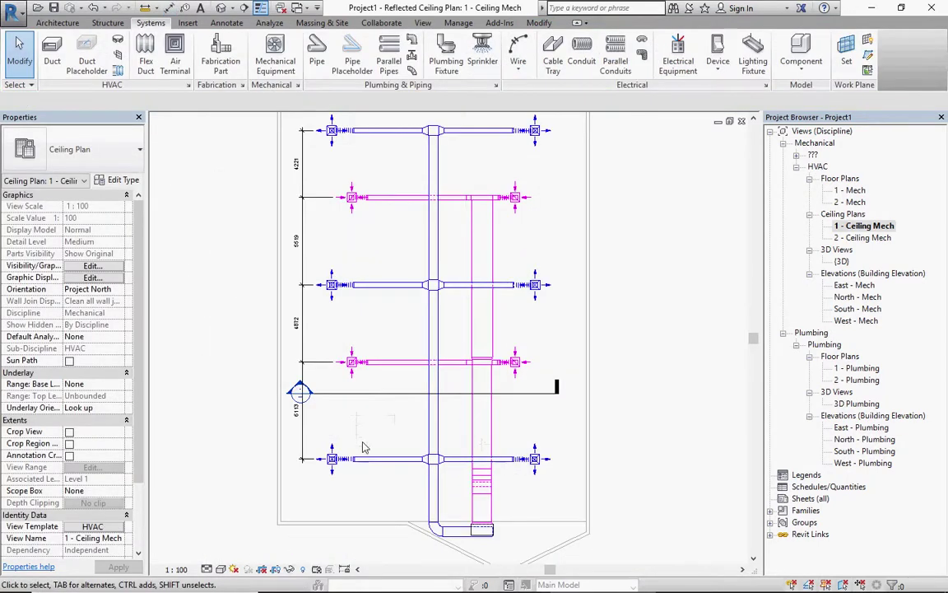
{"action": "scroll", "coordinate": [372, 458], "scroll_direction": "down", "scroll_amount": 1}
{"action": "scroll", "coordinate": [386, 468], "scroll_direction": "down", "scroll_amount": 1}
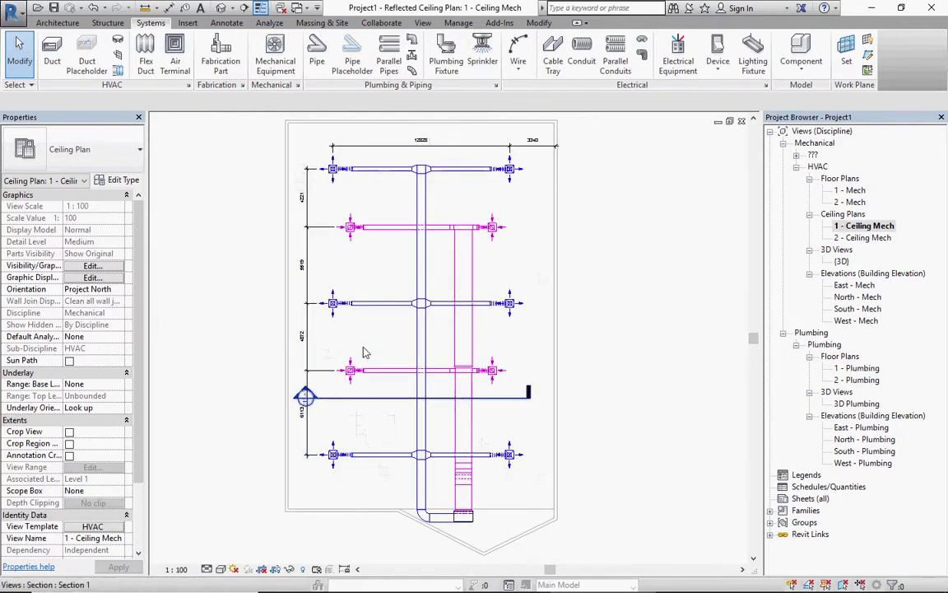
{"action": "left_click", "coordinate": [463, 519]}
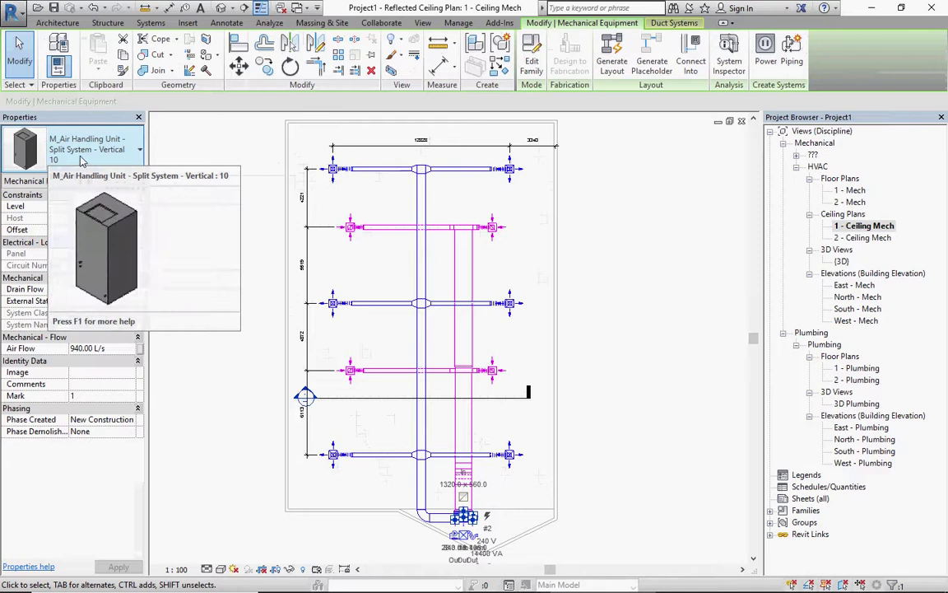
{"action": "left_click", "coordinate": [635, 501]}
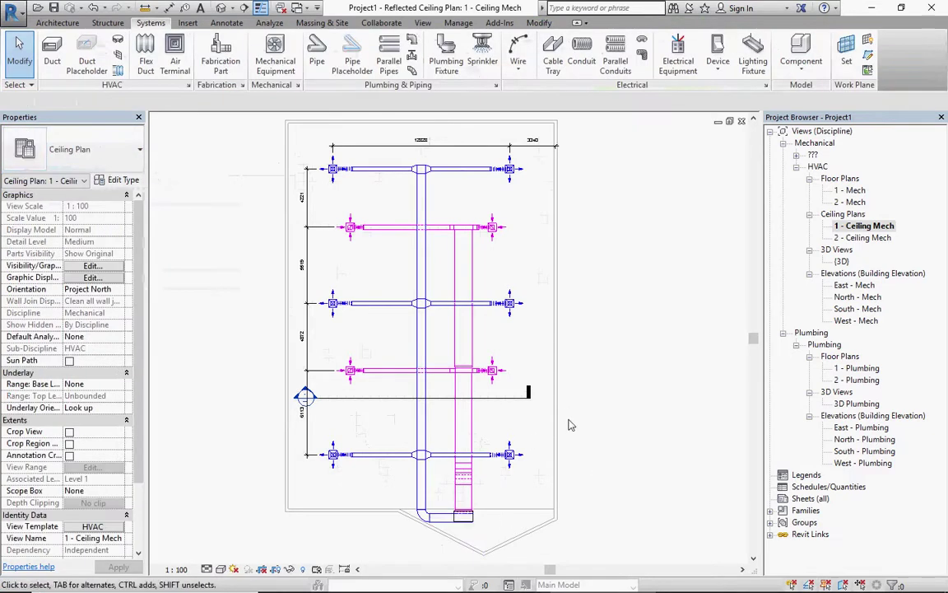
{"action": "scroll", "coordinate": [600, 430], "scroll_direction": "down", "scroll_amount": 1}
{"action": "scroll", "coordinate": [552, 430], "scroll_direction": "up", "scroll_amount": 1}
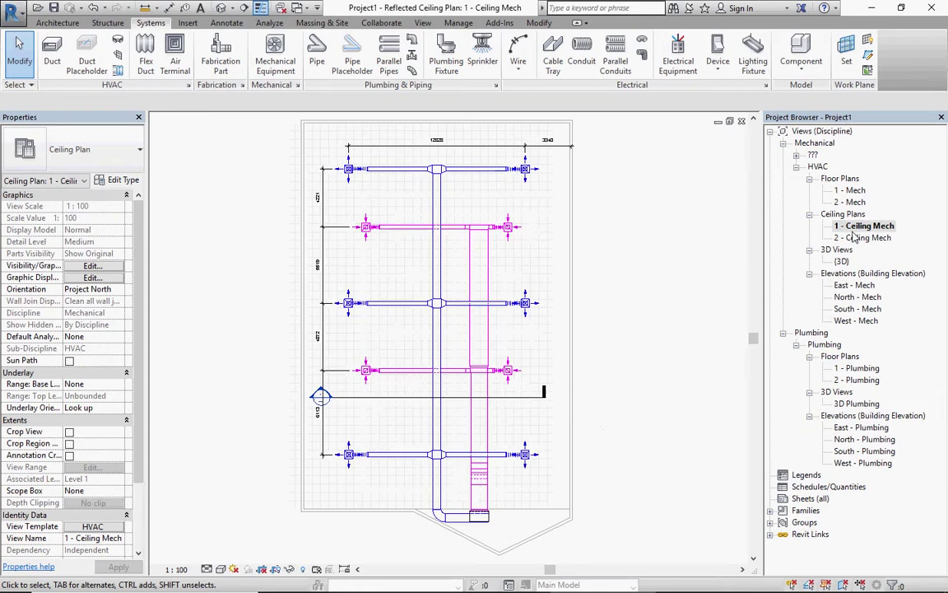
Review the 1 - Mech floor plan, then open the default 3D view of the ductwork
{"action": "double_click", "coordinate": [851, 191]}
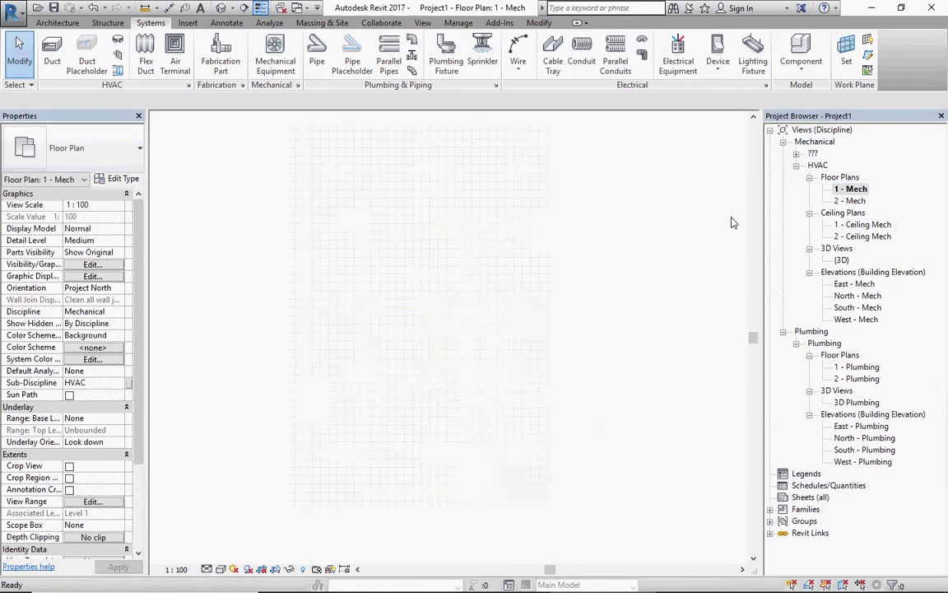
{"action": "scroll", "coordinate": [415, 516], "scroll_direction": "down", "scroll_amount": 3}
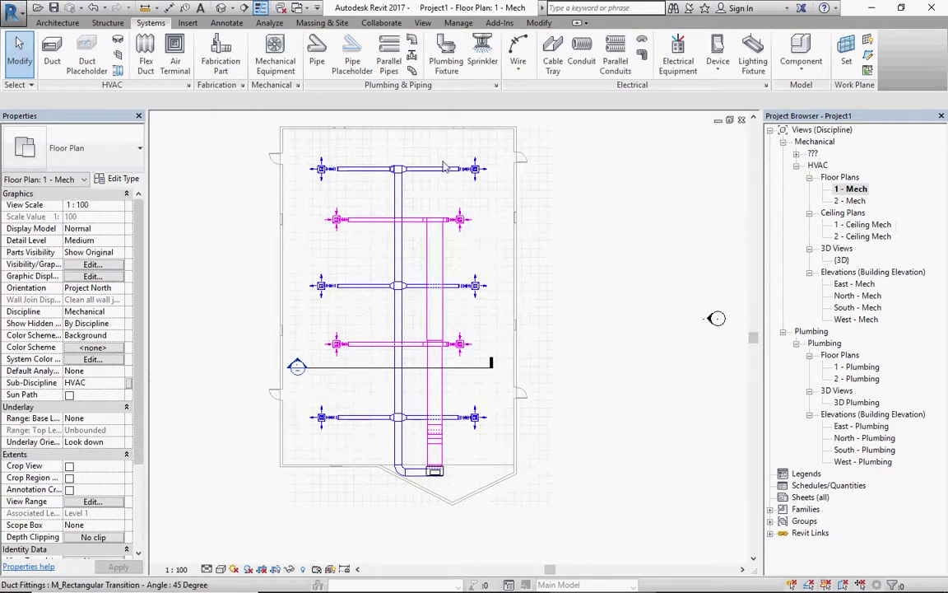
{"action": "scroll", "coordinate": [287, 281], "scroll_direction": "up", "scroll_amount": 1}
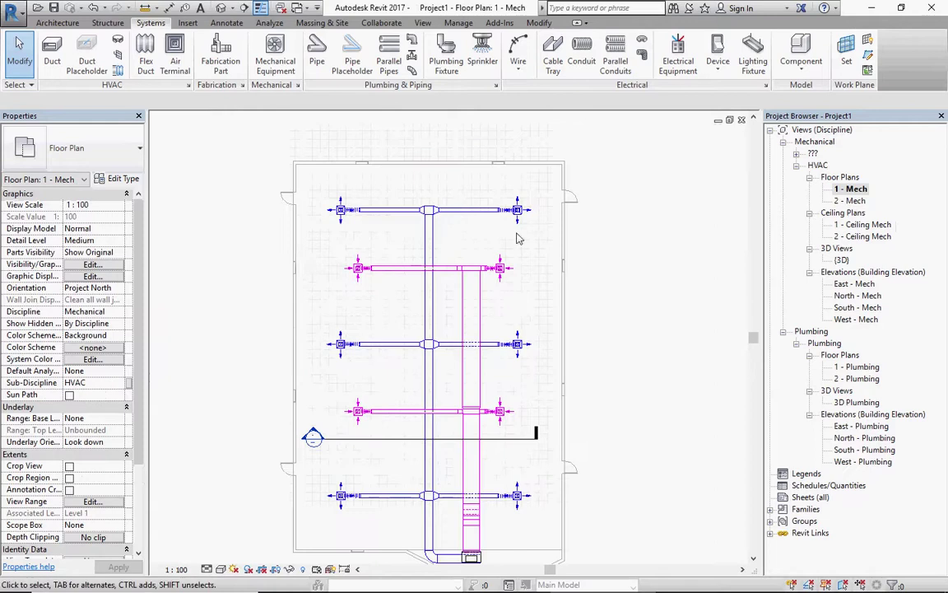
{"action": "scroll", "coordinate": [484, 272], "scroll_direction": "down", "scroll_amount": 1}
{"action": "scroll", "coordinate": [486, 412], "scroll_direction": "up", "scroll_amount": 1}
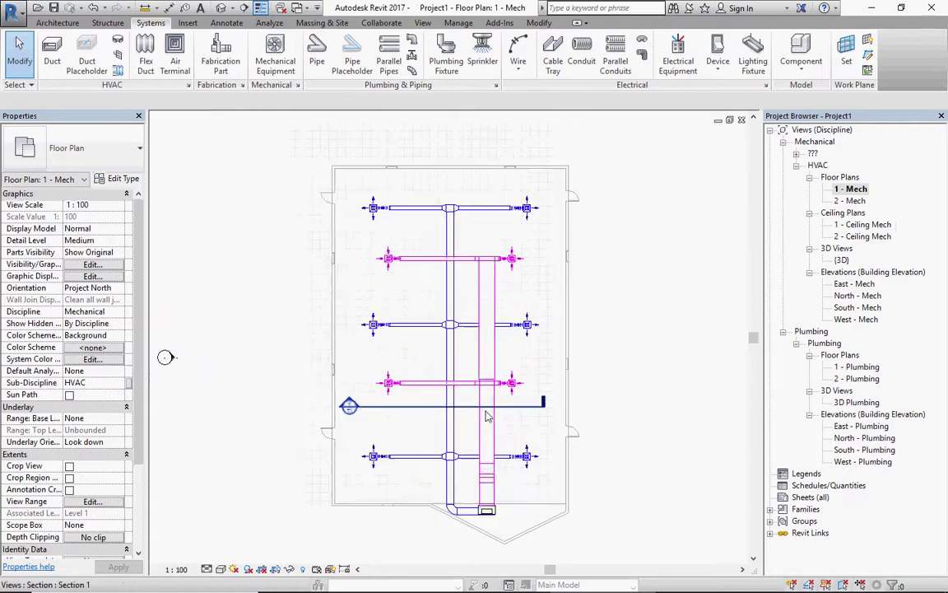
{"action": "left_click", "coordinate": [221, 8]}
{"action": "mouse_move", "coordinate": [406, 316]}
{"action": "middle_mouse_down", "text": "shift"}
{"action": "mouse_move", "coordinate": [435, 191]}
{"action": "mouse_move", "coordinate": [484, 328]}
{"action": "middle_mouse_up", "text": "shift"}
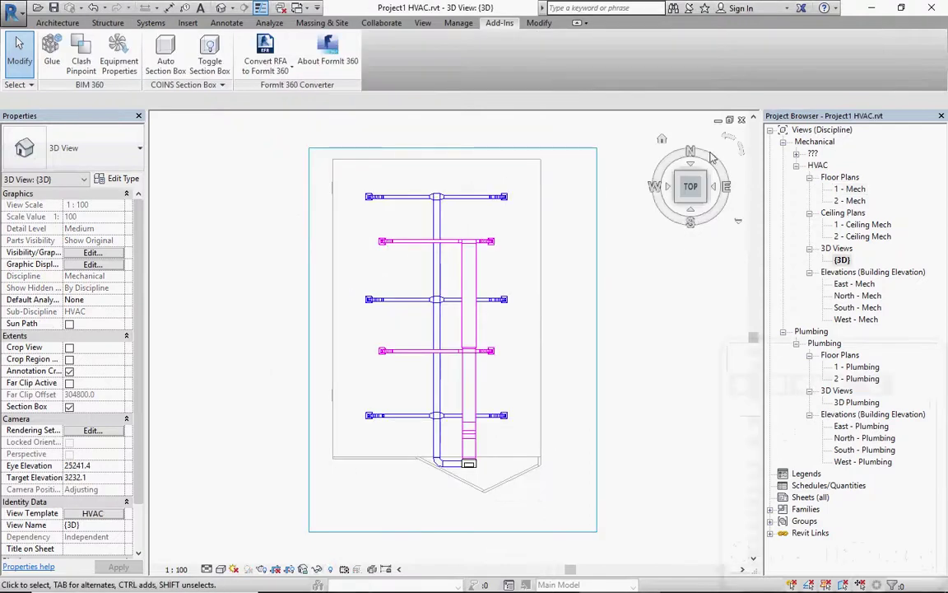
Orbit the 3D view to a low side angle and zoom in on the air handling unit
{"action": "left_click", "coordinate": [665, 141]}
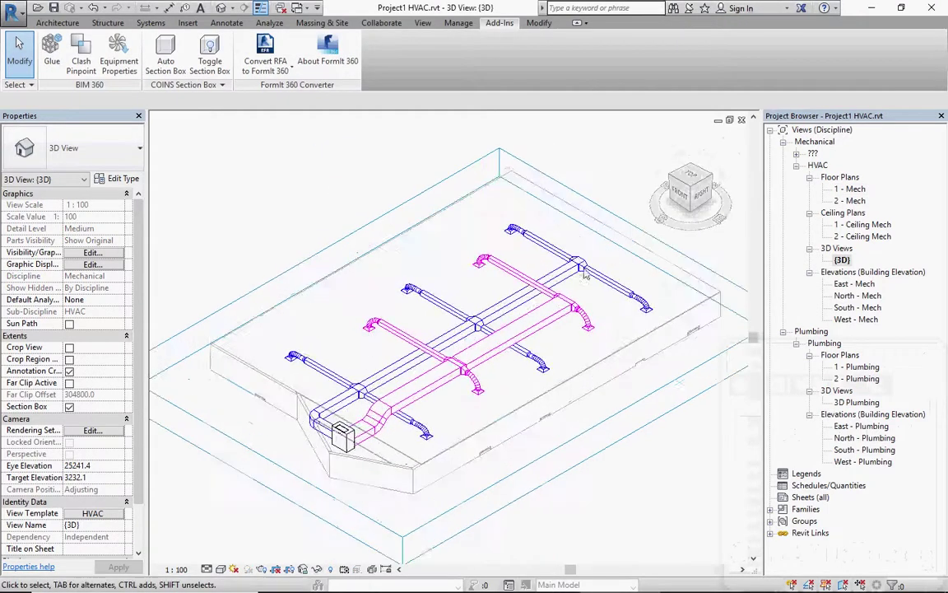
{"action": "mouse_move", "coordinate": [383, 458]}
{"action": "middle_mouse_down", "text": "shift"}
{"action": "mouse_move", "coordinate": [564, 374]}
{"action": "mouse_move", "coordinate": [527, 427]}
{"action": "mouse_move", "coordinate": [392, 434]}
{"action": "mouse_move", "coordinate": [381, 377]}
{"action": "mouse_move", "coordinate": [609, 455]}
{"action": "mouse_move", "coordinate": [629, 388]}
{"action": "middle_mouse_up", "text": "shift"}
{"action": "scroll", "coordinate": [527, 426], "scroll_direction": "up", "scroll_amount": 3}
{"action": "scroll", "coordinate": [527, 426], "scroll_direction": "up", "scroll_amount": 3}
{"action": "scroll", "coordinate": [629, 388], "scroll_direction": "up", "scroll_amount": 2}
{"action": "scroll", "coordinate": [629, 388], "scroll_direction": "up", "scroll_amount": 2}
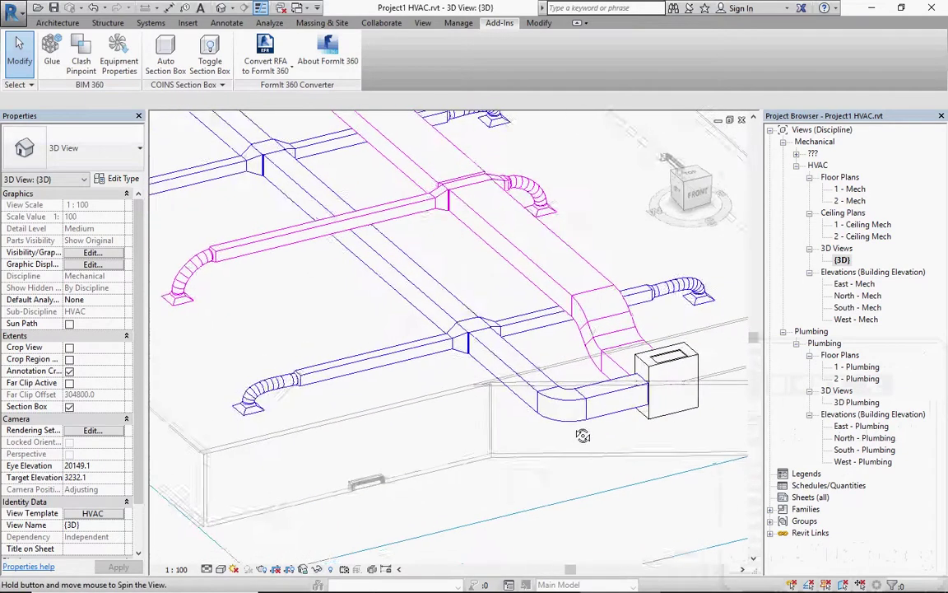
{"action": "scroll", "coordinate": [680, 401], "scroll_direction": "up", "scroll_amount": 2}
{"action": "scroll", "coordinate": [680, 402], "scroll_direction": "up", "scroll_amount": 2}
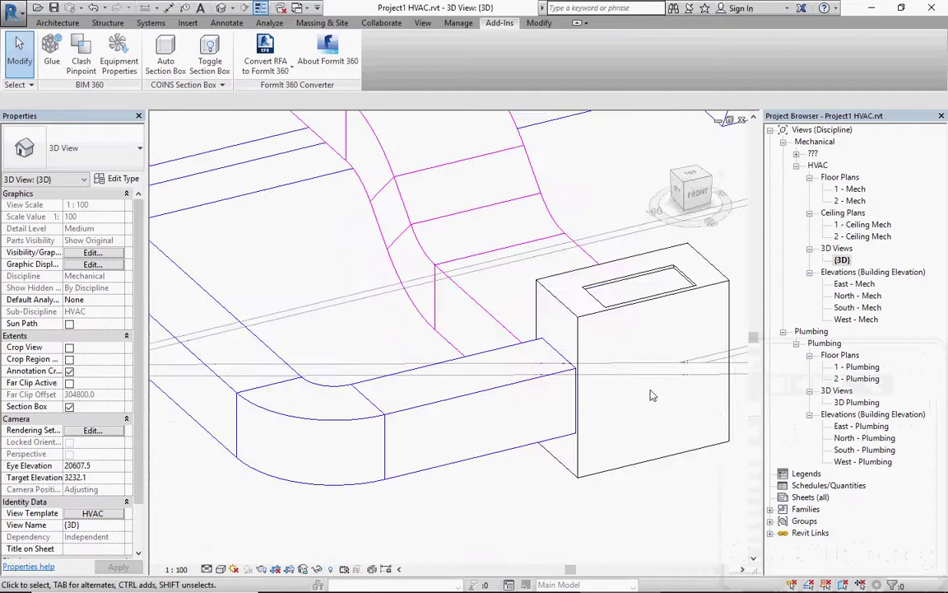
{"action": "scroll", "coordinate": [651, 396], "scroll_direction": "down", "scroll_amount": 5}
Inspect the vertical risers and flex ducts, view the ductwork from Top, then return Home
{"action": "middle_click_drag", "start_coordinate": [601, 429], "coordinate": [621, 260], "text": "shift"}
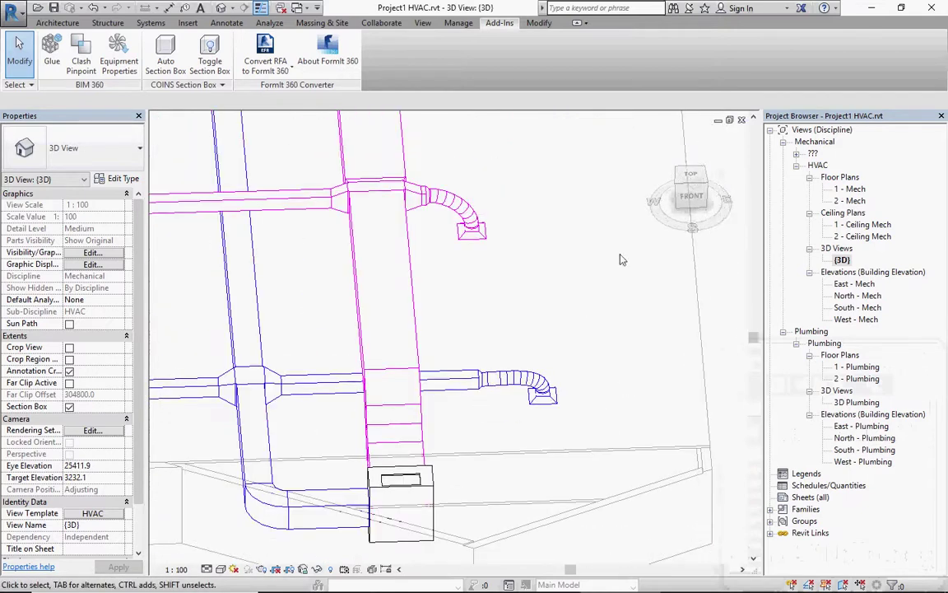
{"action": "left_click", "coordinate": [691, 175]}
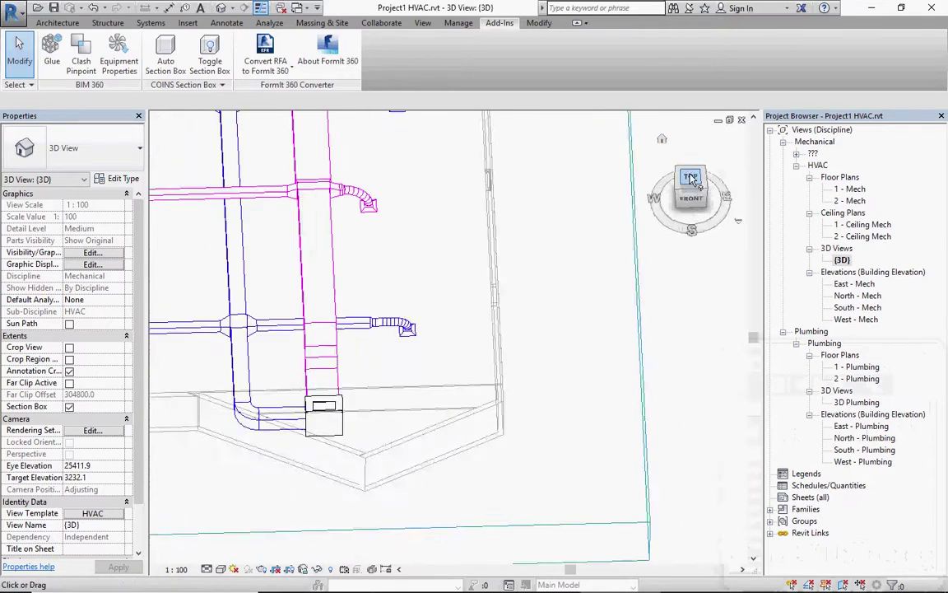
{"action": "left_click", "coordinate": [661, 142]}
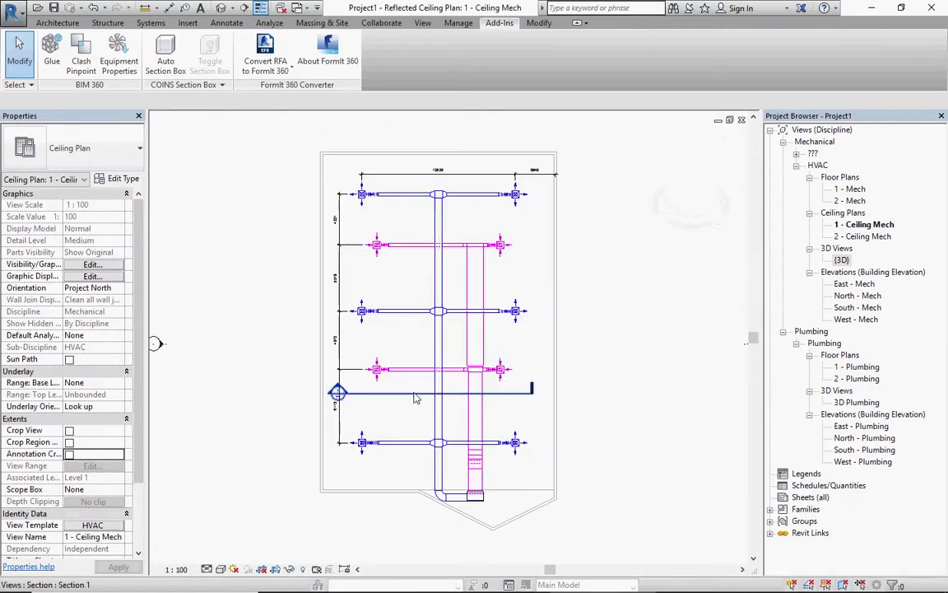
Clear the Section 1 selection and save the project as Project1 HVAC.rvt in Documents
{"action": "right_click", "coordinate": [416, 396]}
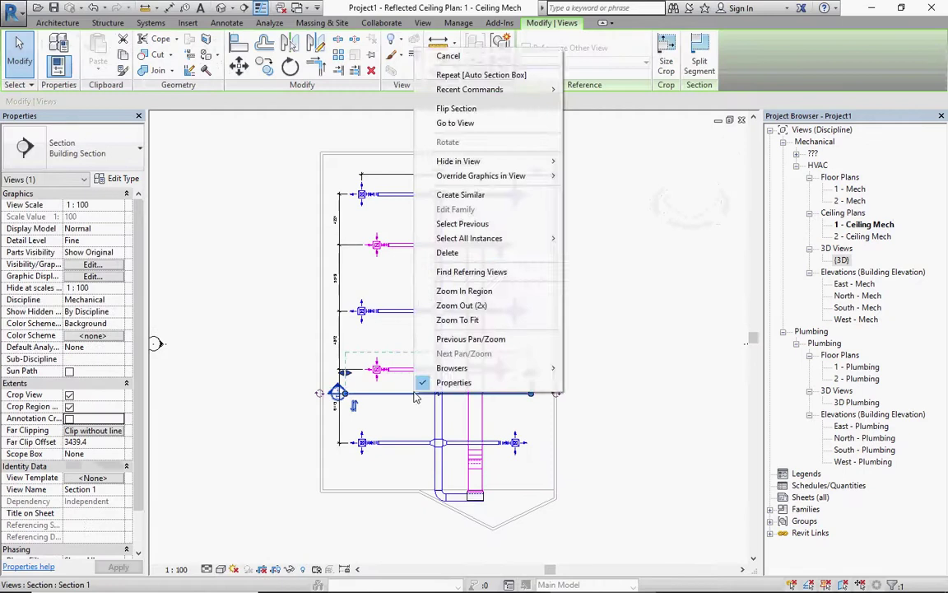
{"action": "key", "text": "Escape"}
{"action": "left_click", "coordinate": [625, 359]}
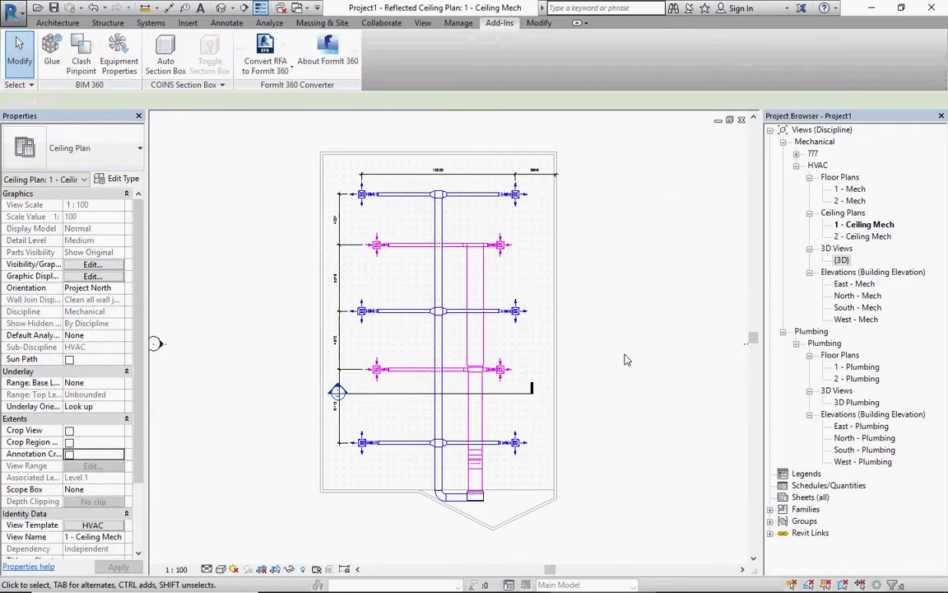
{"action": "left_click", "coordinate": [54, 8]}
{"action": "type", "text": "Project1 HVAC"}
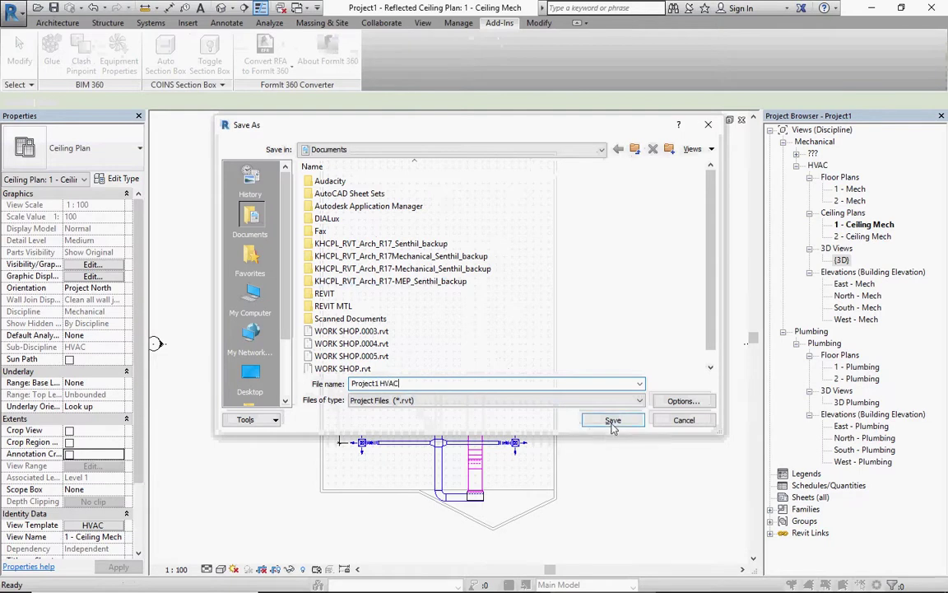
{"action": "left_click", "coordinate": [613, 420]}
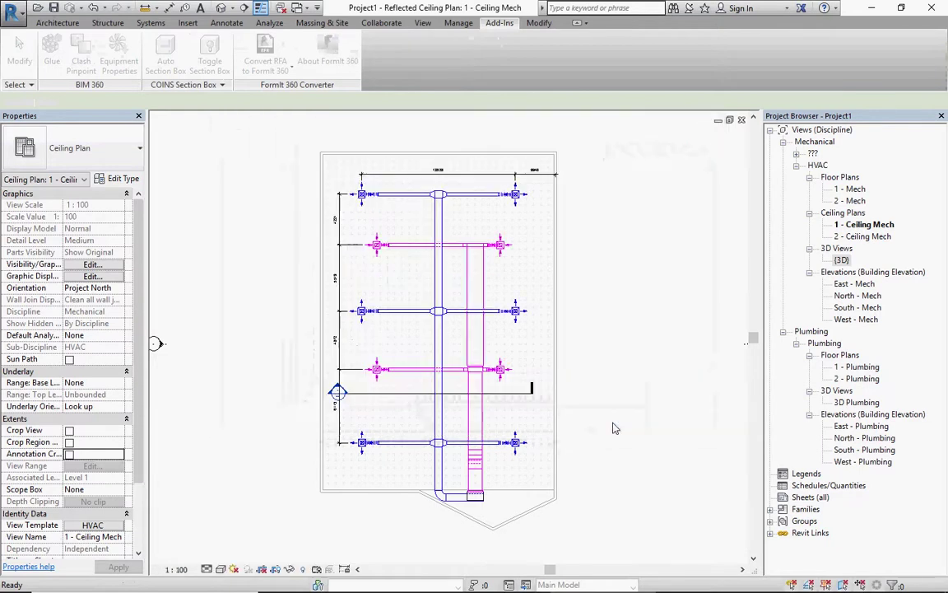